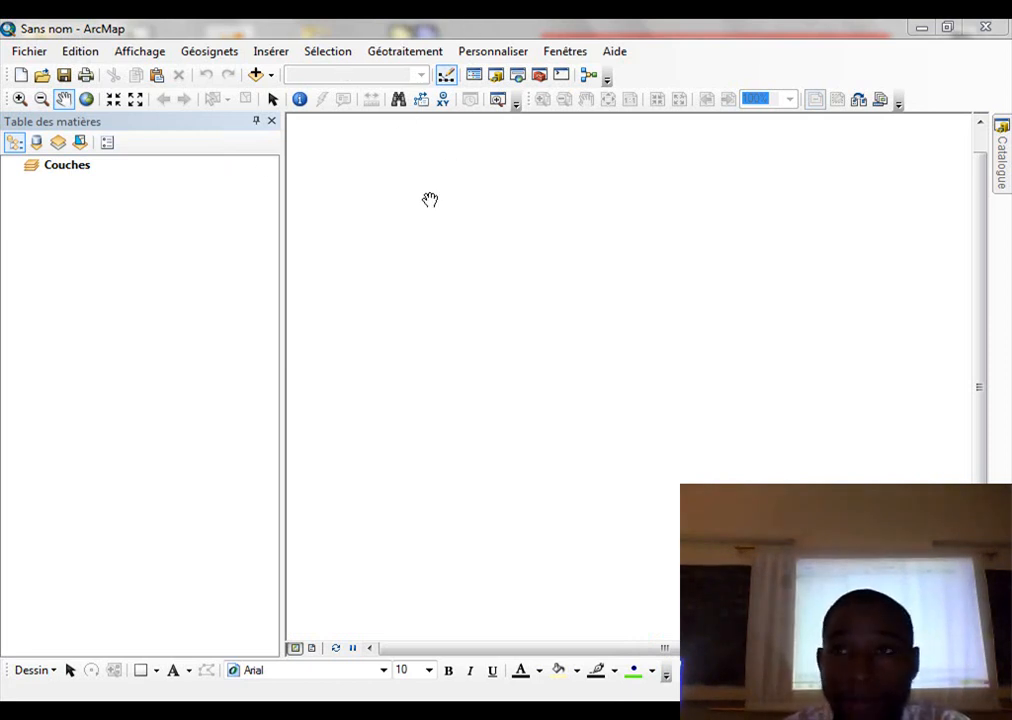
# Save the map document as Carte de Maradi.mxd in the FORMATION SIG folder, replacing the existing file
pyautogui.click(62, 76)
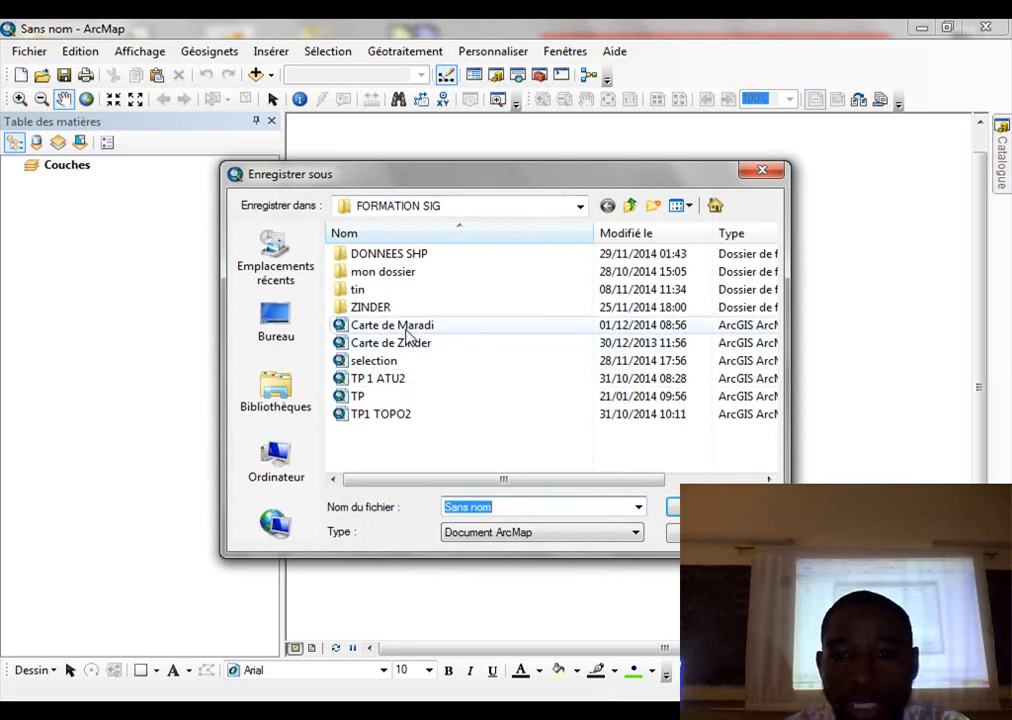
pyautogui.click(380, 326)
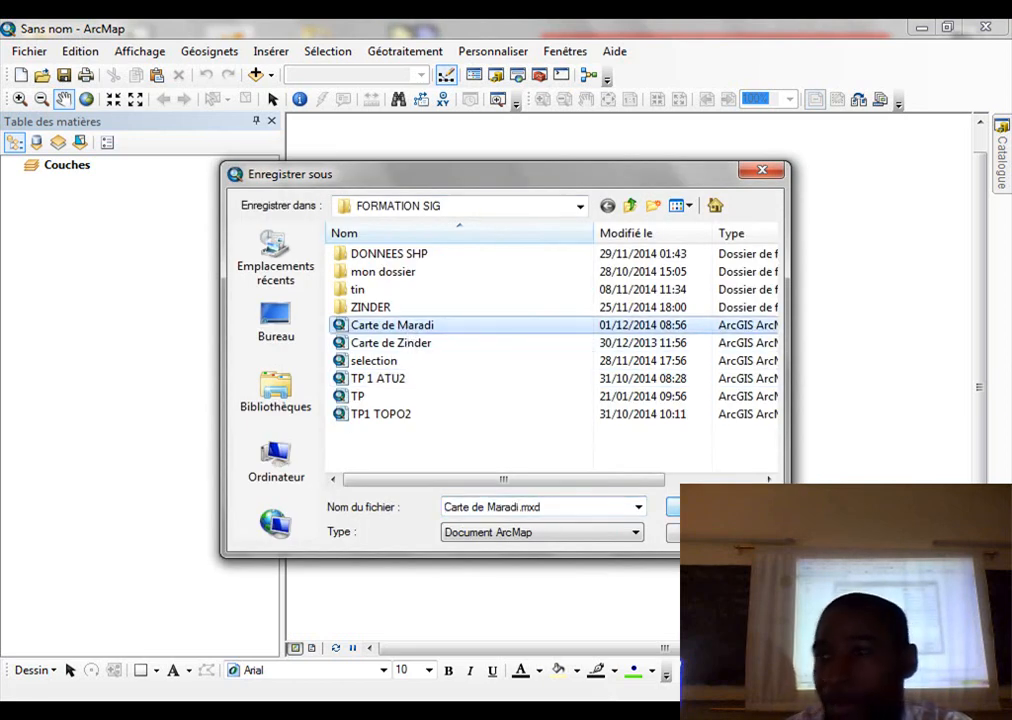
pyautogui.click(672, 507)
pyautogui.click(550, 376)
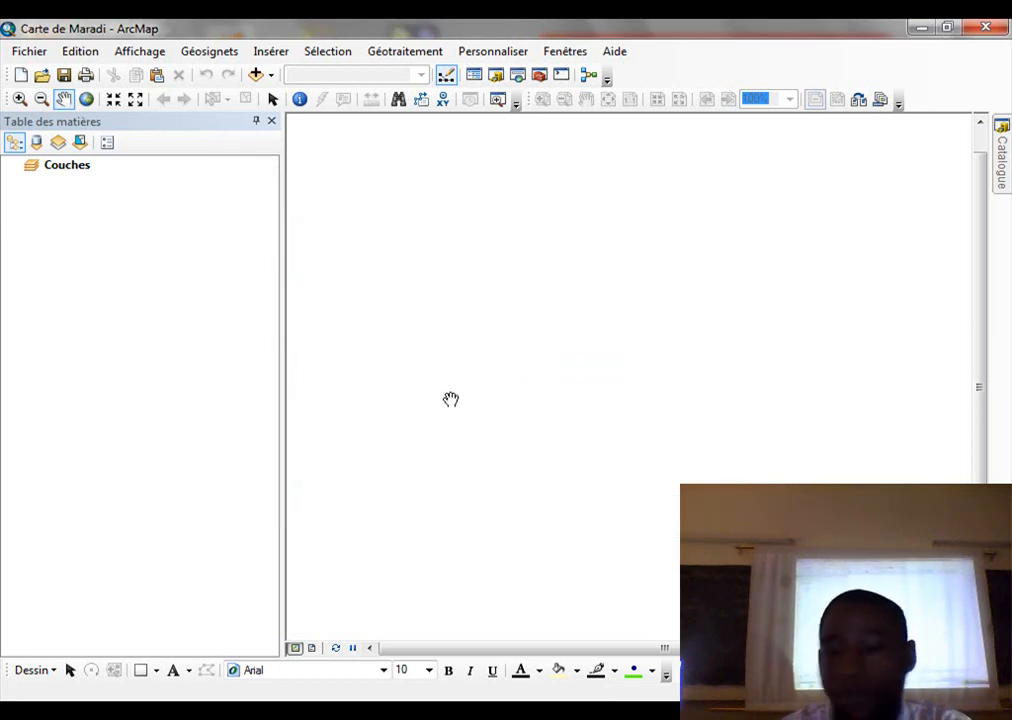
# Add the DEPARTEMENTS, REGIONS and VILLES feature classes from the DECOUPAGE_ADMINISTRATIF dataset of NIGER.mdb to the map
pyautogui.click(999, 150)
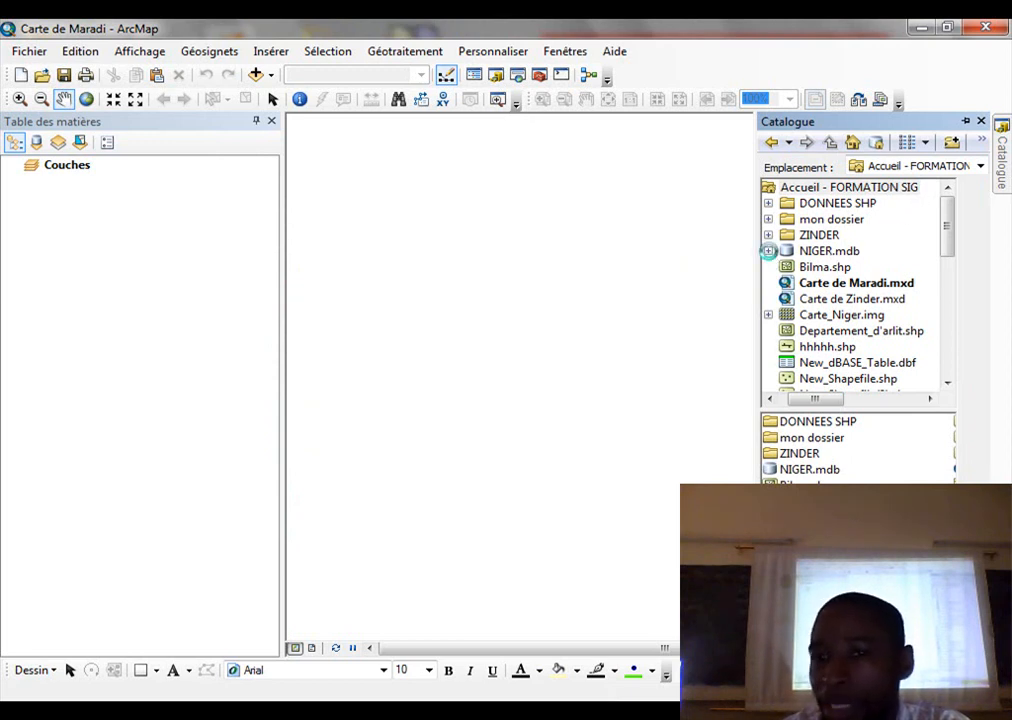
pyautogui.click(768, 251)
pyautogui.click(787, 268)
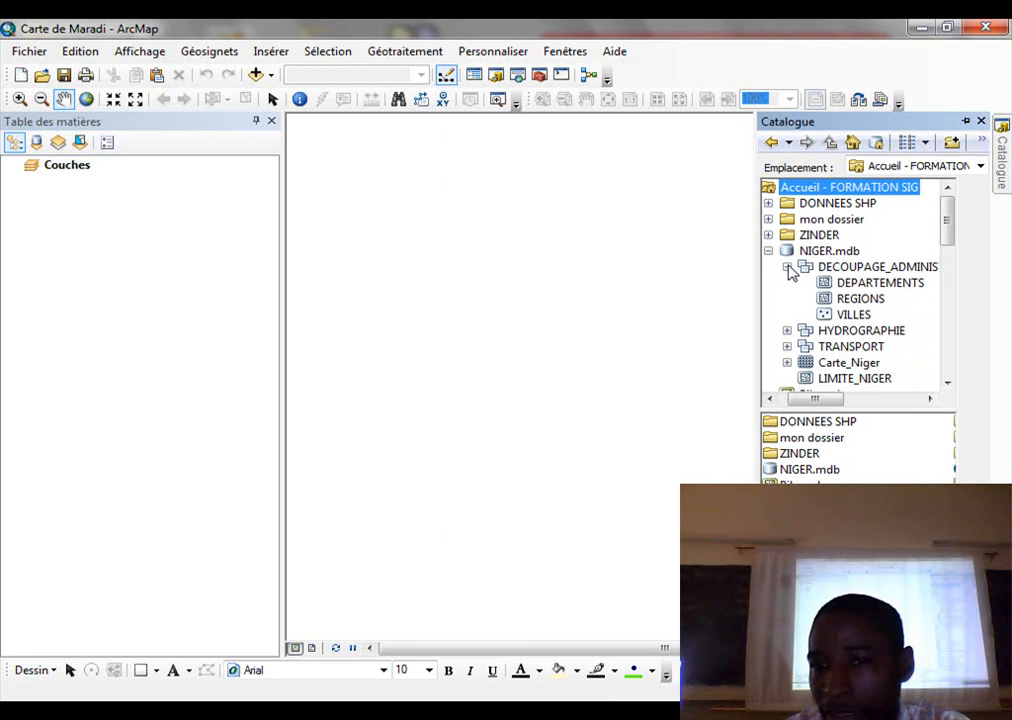
pyautogui.click(854, 266)
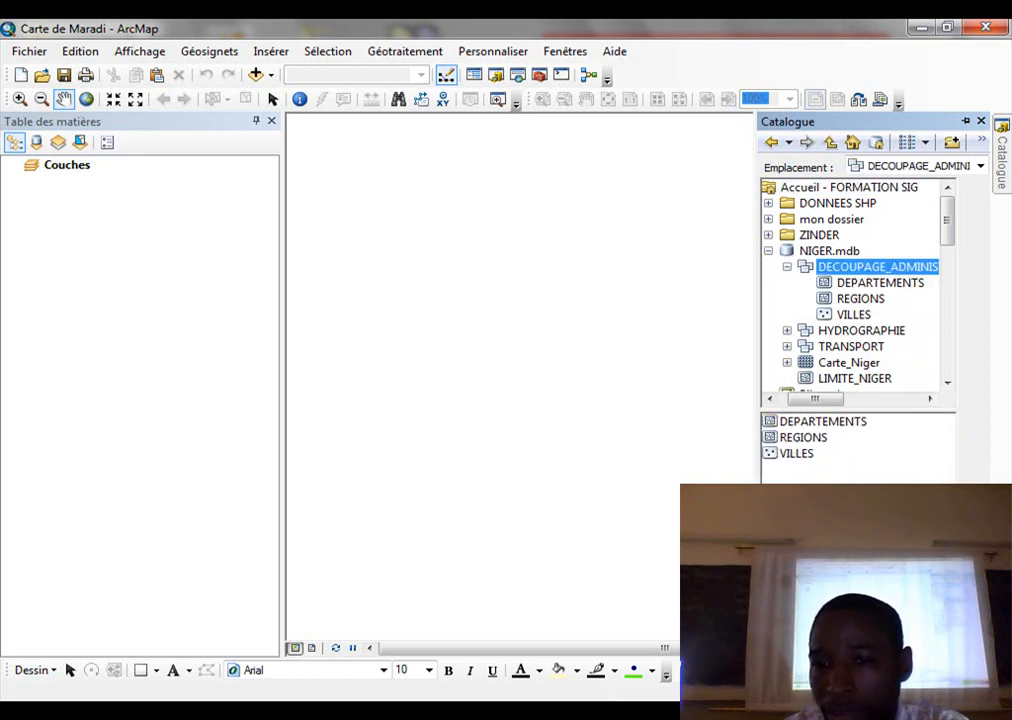
pyautogui.click(816, 452)
pyautogui.moveTo(816, 452)
pyautogui.mouseDown()
pyautogui.moveTo(800, 424)
pyautogui.moveTo(524, 413)
pyautogui.moveTo(599, 429)
pyautogui.mouseUp()
pyautogui.click(131, 308)
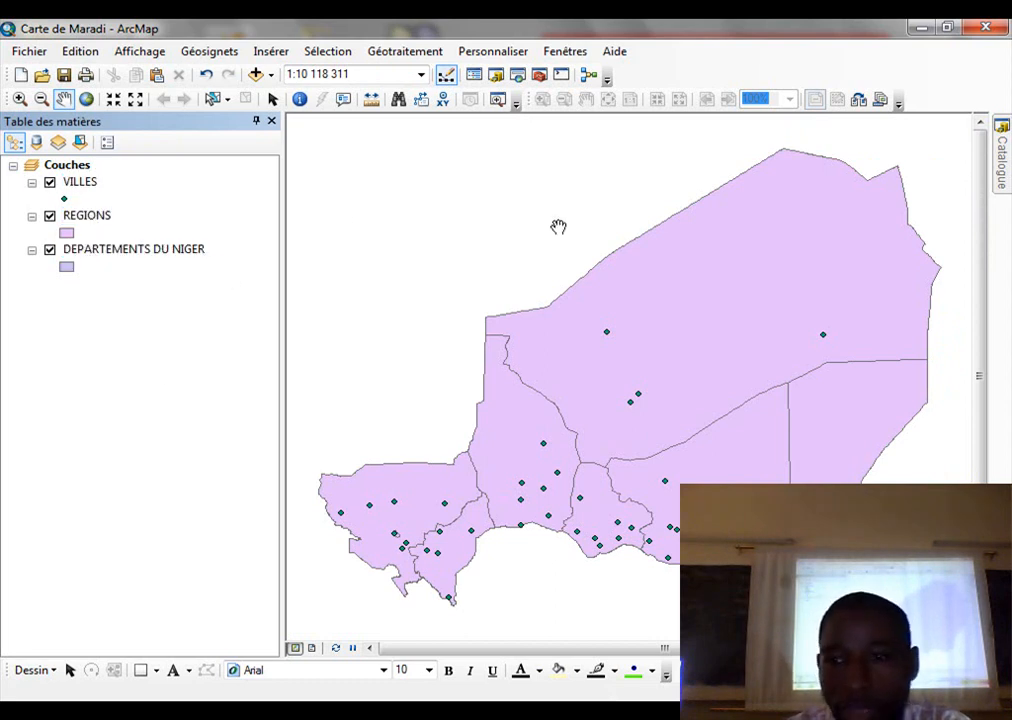
# Add the ROUTES feature class from the TRANSPORT dataset of NIGER.mdb to the map
pyautogui.click(1000, 160)
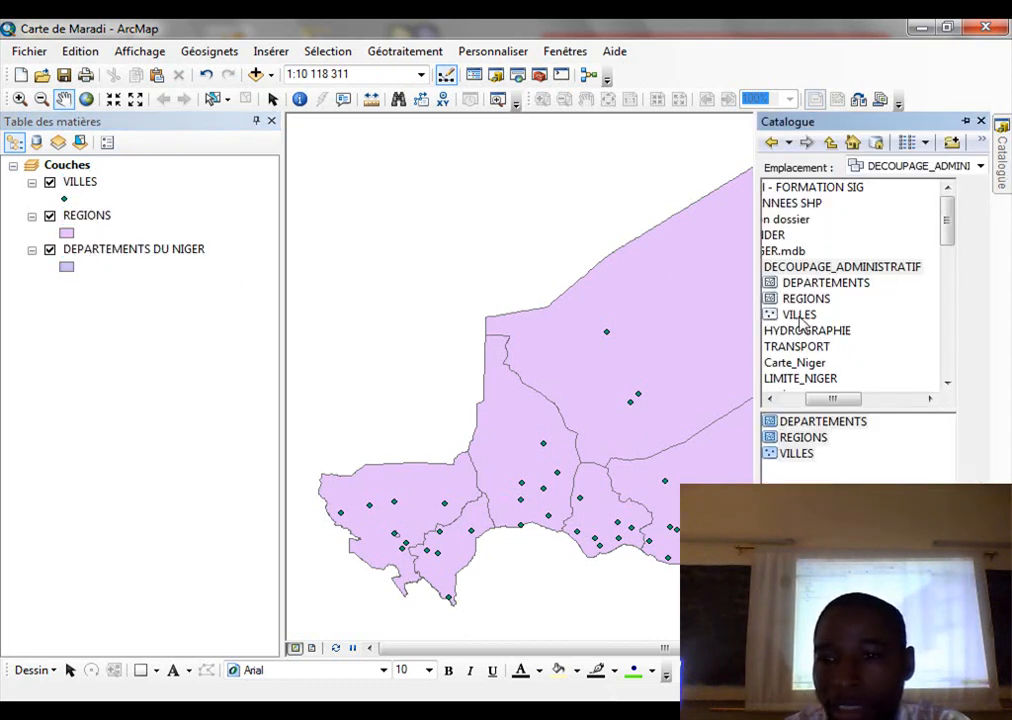
pyautogui.moveTo(829, 400); pyautogui.dragTo(810, 401)
pyautogui.click(789, 346)
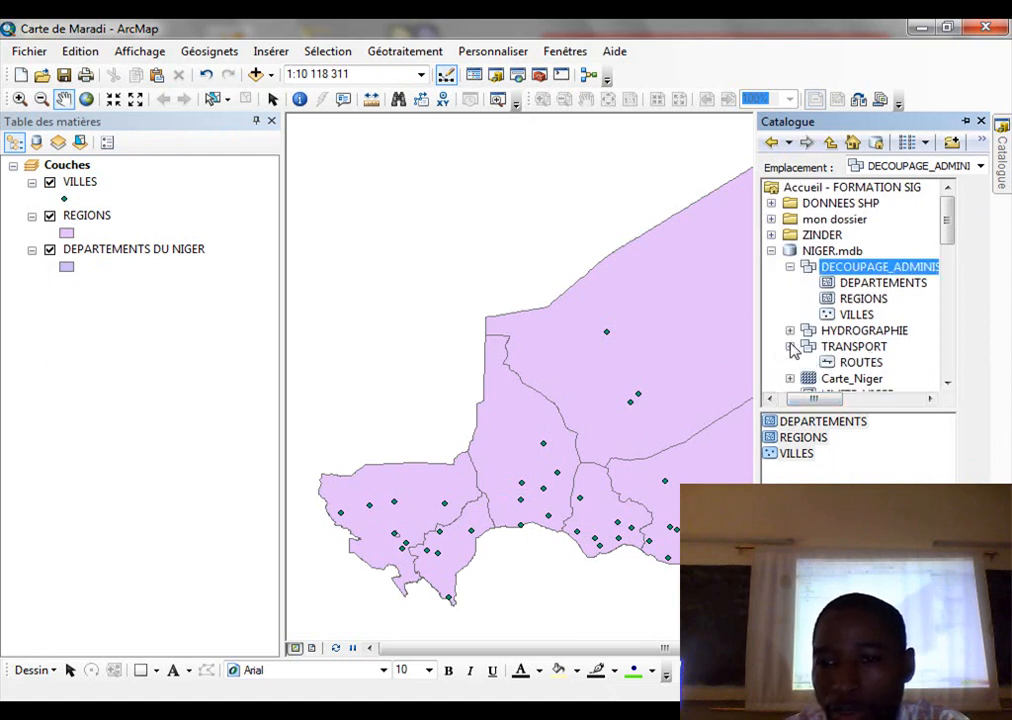
pyautogui.click(848, 364)
pyautogui.moveTo(848, 364)
pyautogui.mouseDown()
pyautogui.moveTo(492, 379)
pyautogui.moveTo(636, 400)
pyautogui.mouseUp()
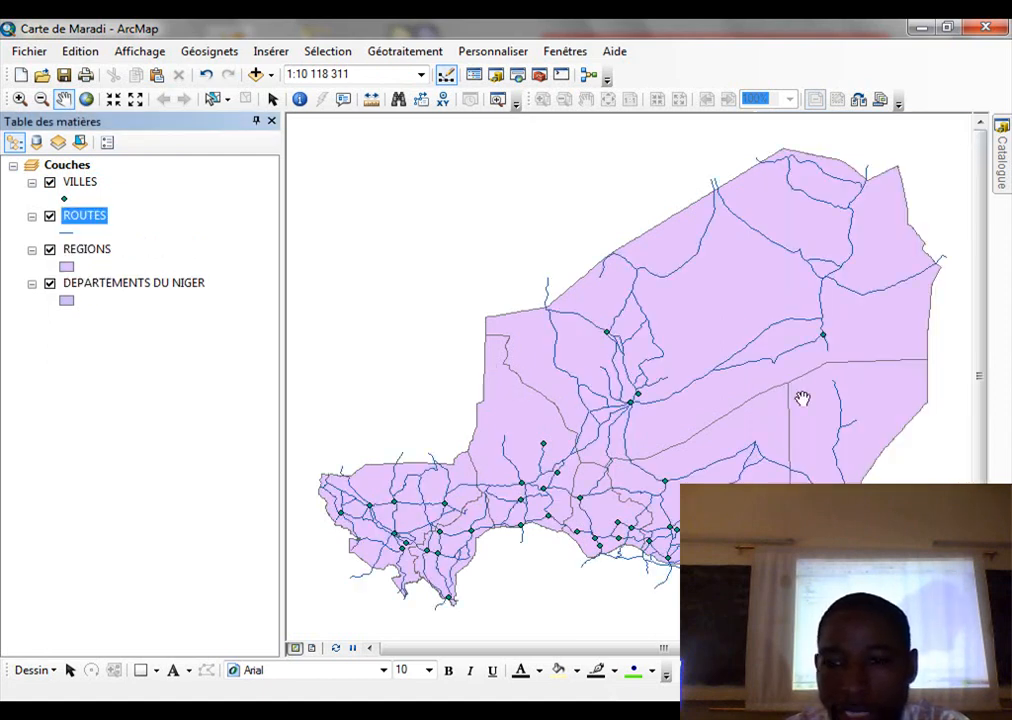
# Add the LIMITE_NIGER feature class from NIGER.mdb to the map
pyautogui.click(1002, 160)
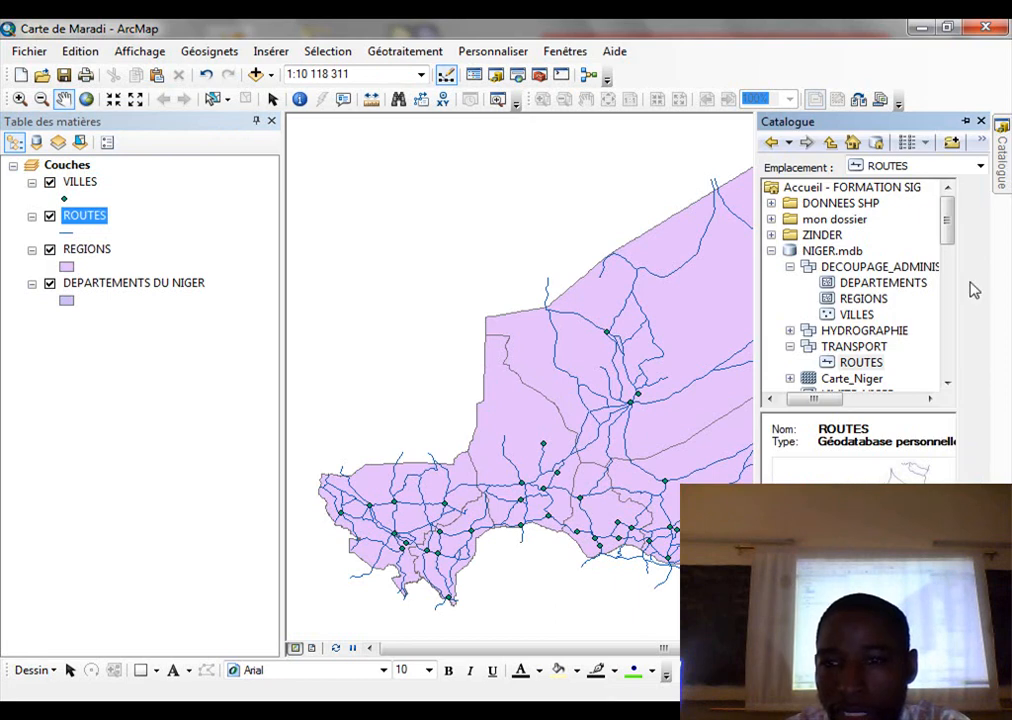
pyautogui.scroll(-2, 873, 338)
pyautogui.click(855, 300)
pyautogui.moveTo(855, 300)
pyautogui.mouseDown()
pyautogui.moveTo(415, 310)
pyautogui.moveTo(578, 384)
pyautogui.mouseUp()
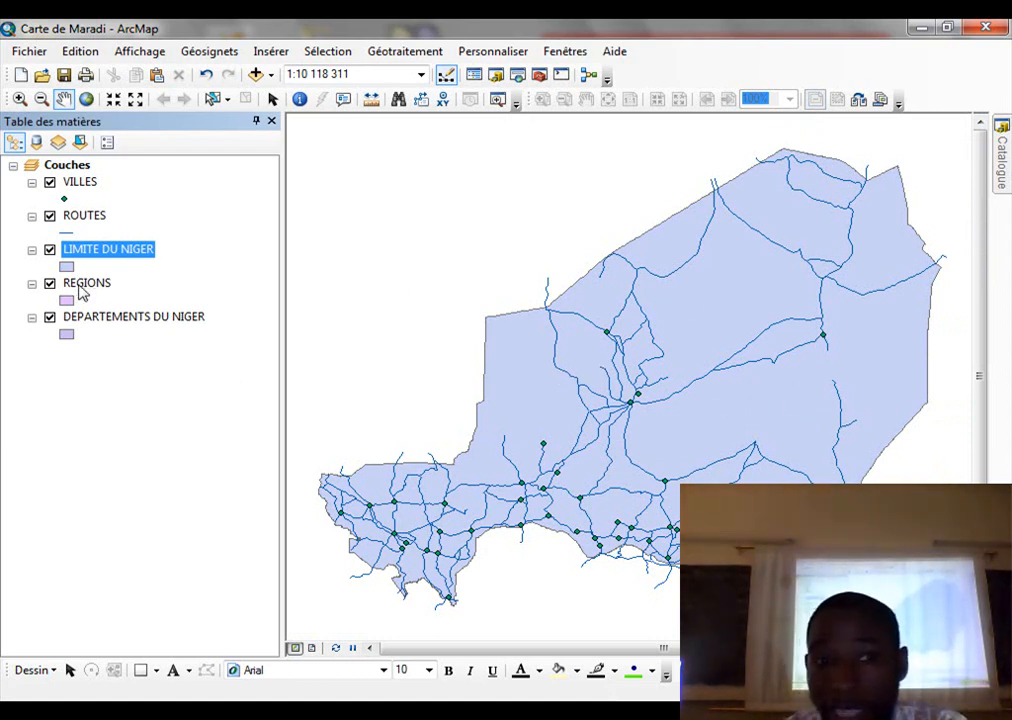
# Hide the LIMITE DU NIGER, DEPARTEMENTS DU NIGER, ROUTES and VILLES layers, leaving only REGIONS displayed
pyautogui.click(50, 250)
pyautogui.click(50, 317)
pyautogui.click(50, 283)
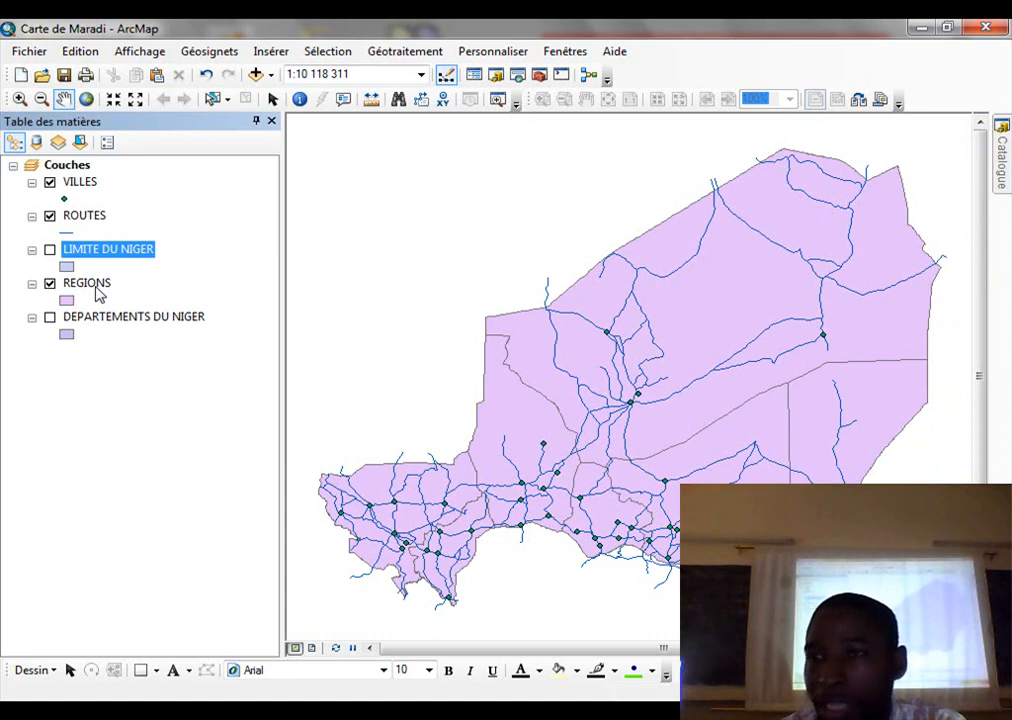
pyautogui.click(50, 216)
pyautogui.click(50, 182)
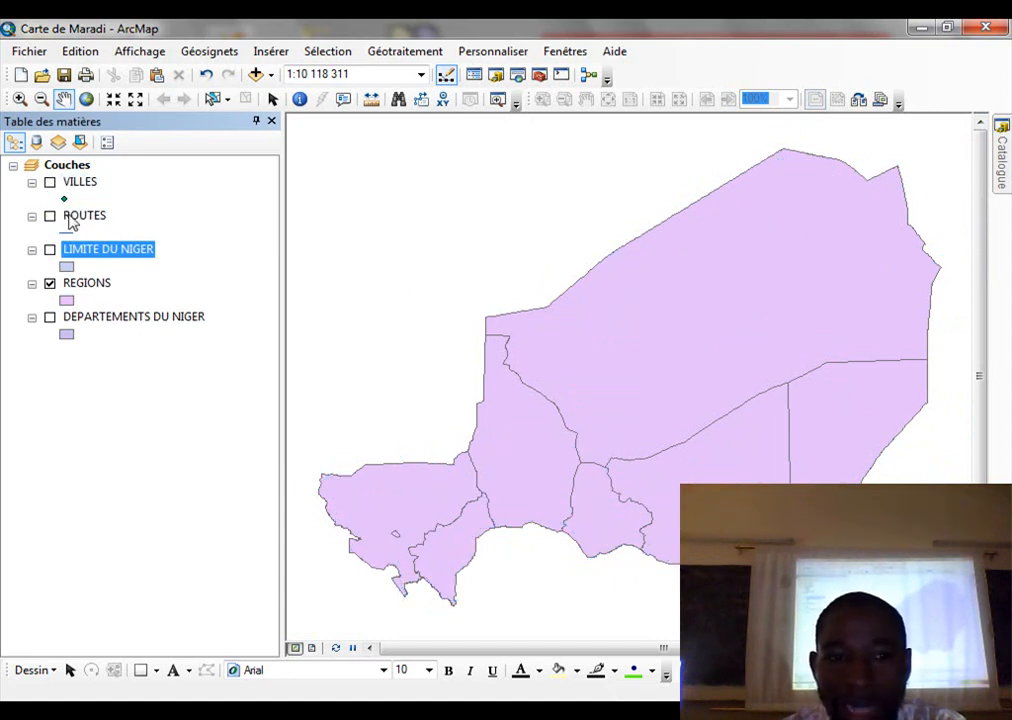
# Restrict the REGIONS layer with the definition query [NOM_REGION] = 'Maradi'
pyautogui.doubleClick(87, 285)
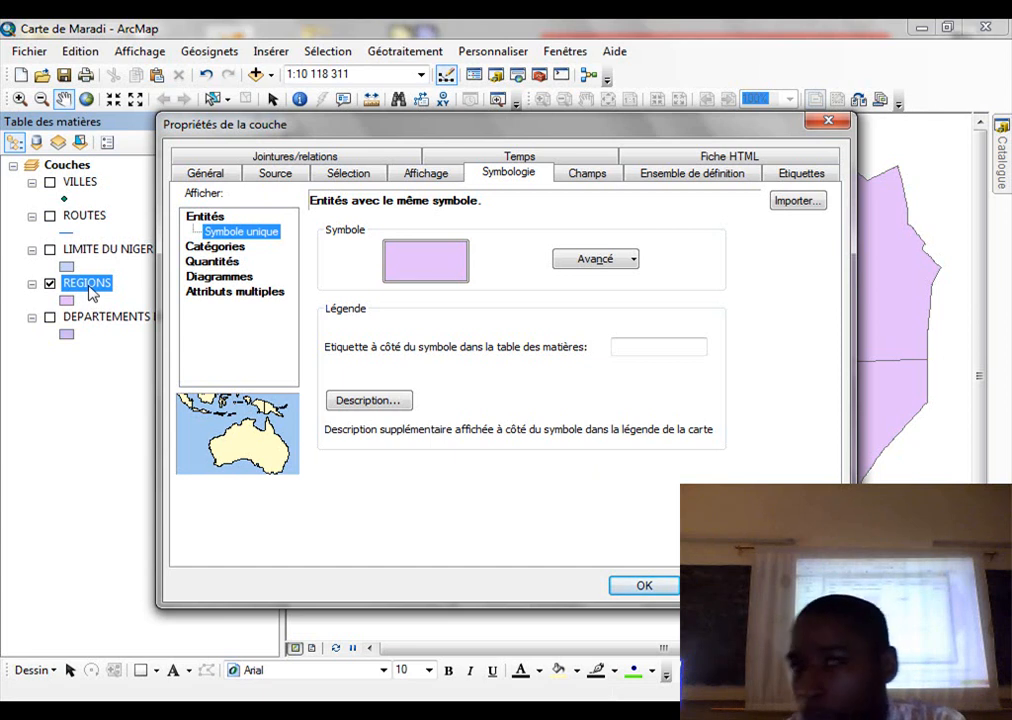
pyautogui.click(712, 174)
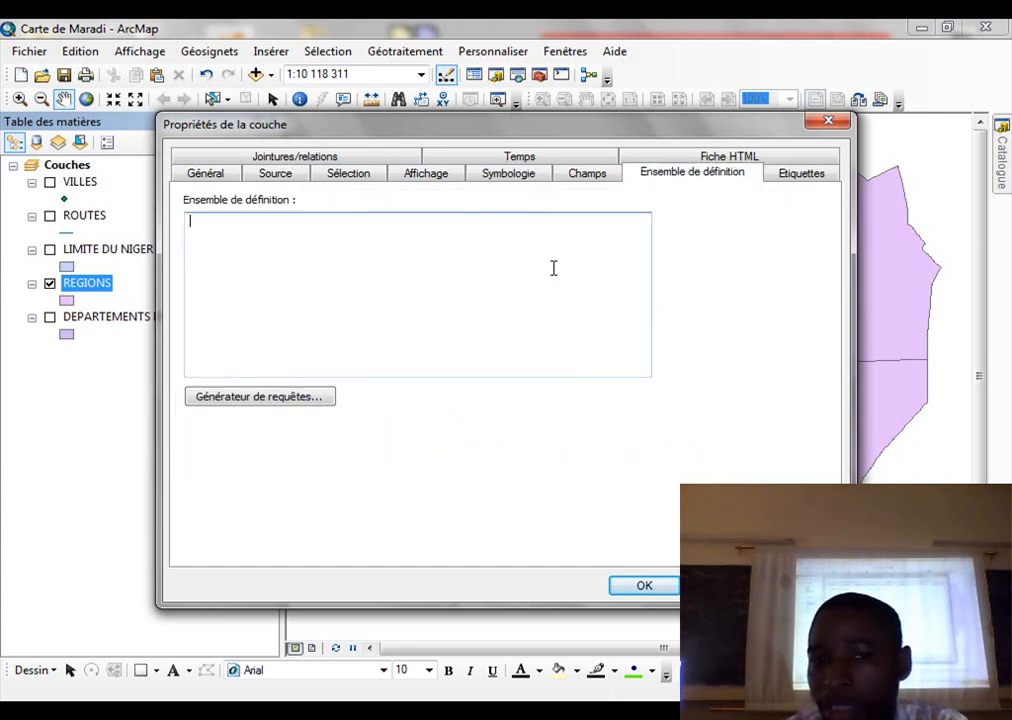
pyautogui.click(262, 400)
pyautogui.doubleClick(352, 205)
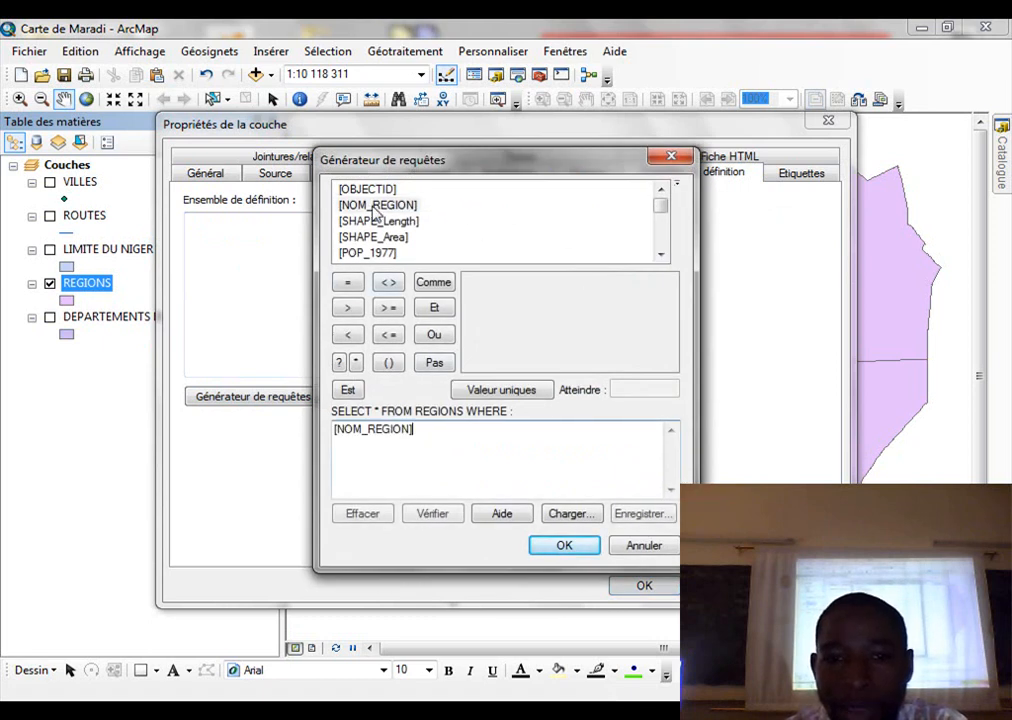
pyautogui.click(349, 283)
pyautogui.click(494, 390)
pyautogui.doubleClick(487, 329)
pyautogui.click(566, 547)
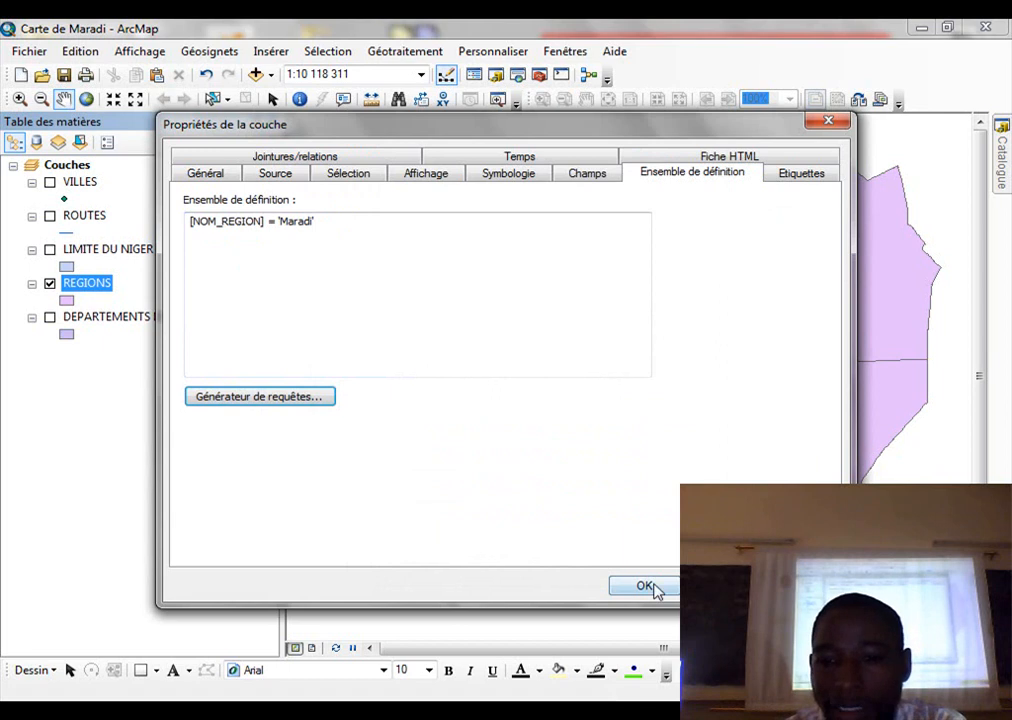
pyautogui.click(645, 587)
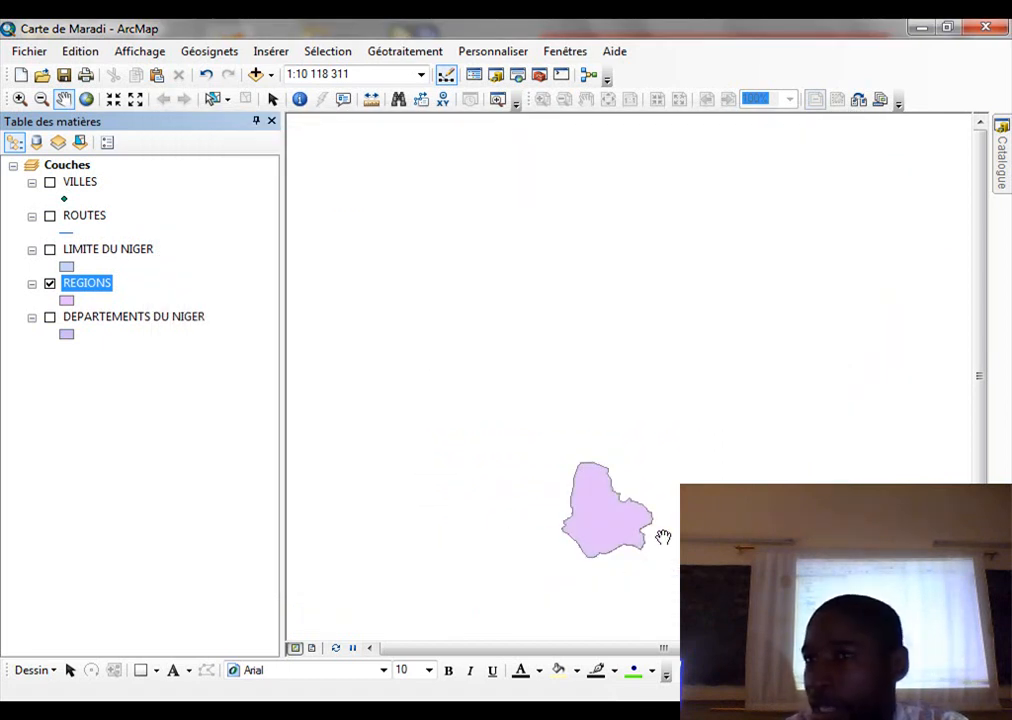
# Remove the definition query from the REGIONS layer
pyautogui.doubleClick(97, 289)
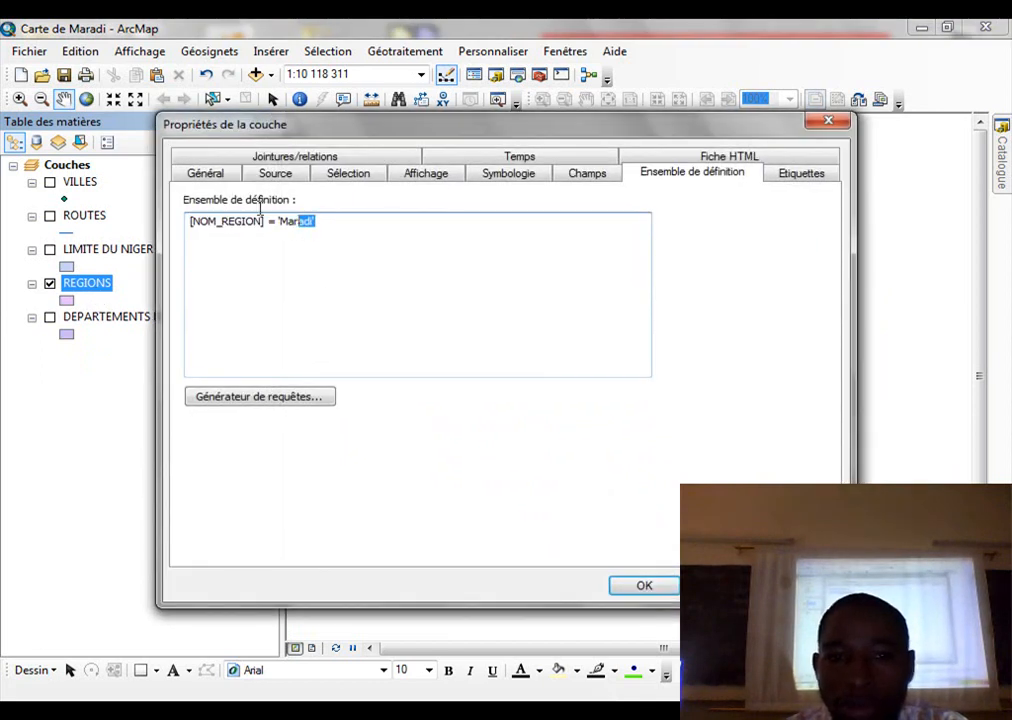
pyautogui.press('Delete')
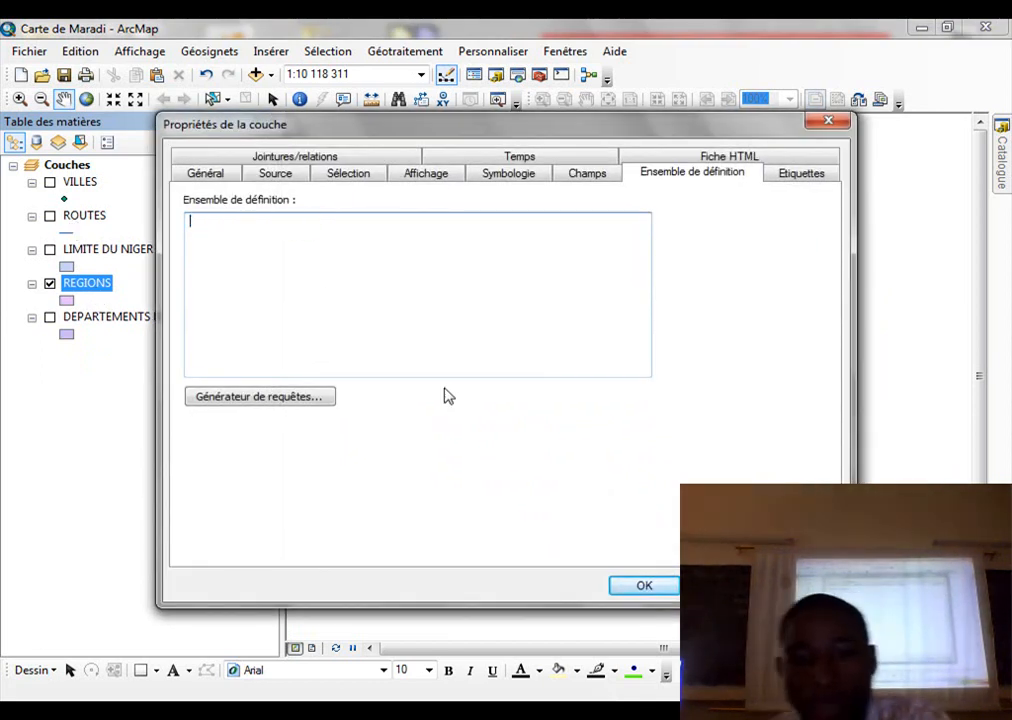
pyautogui.click(643, 586)
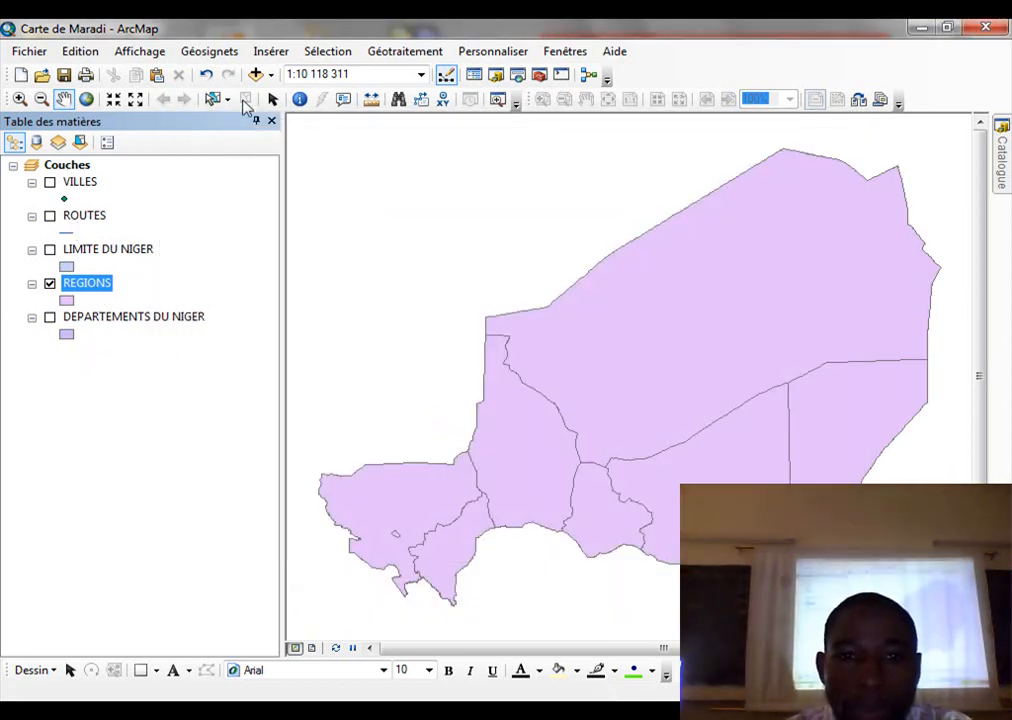
# Turn on feature labels for the REGIONS layer
pyautogui.rightClick(95, 285)
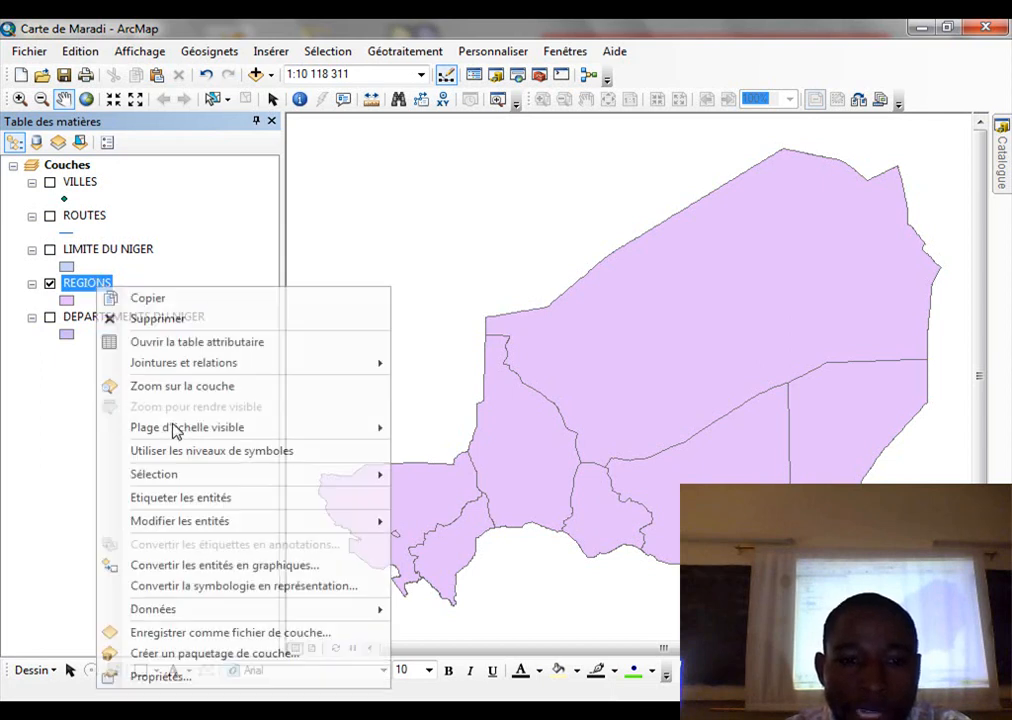
pyautogui.moveTo(214, 517)
pyautogui.click(199, 497)
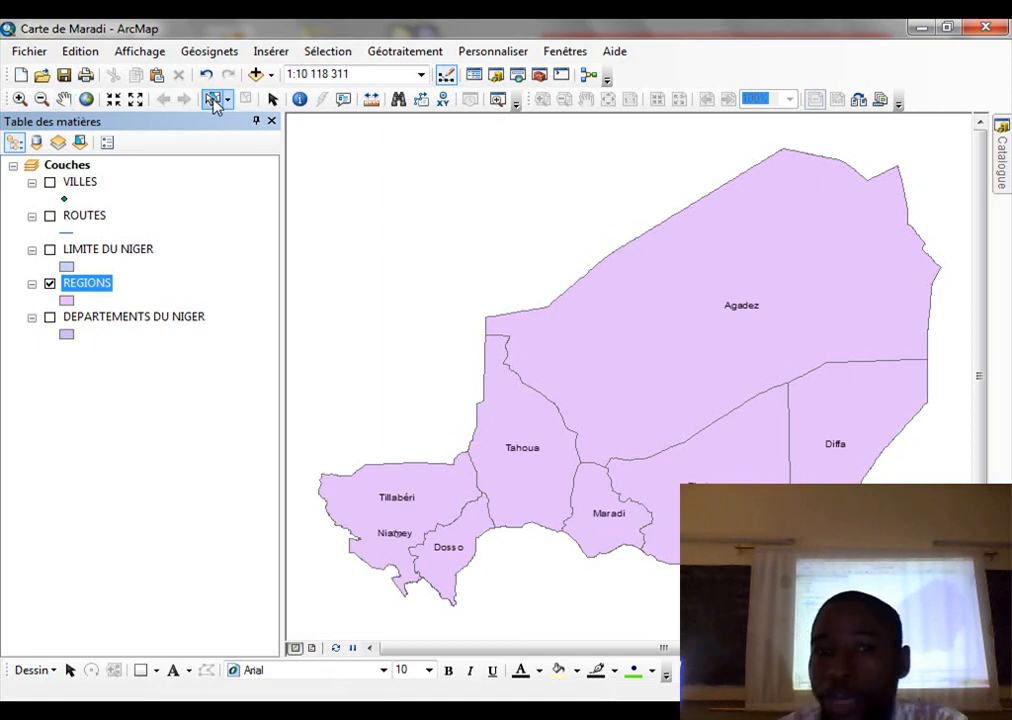
# Select the Maradi region on the map and create a new layer from the selected feature of REGIONS
pyautogui.click(213, 100)
pyautogui.click(619, 542)
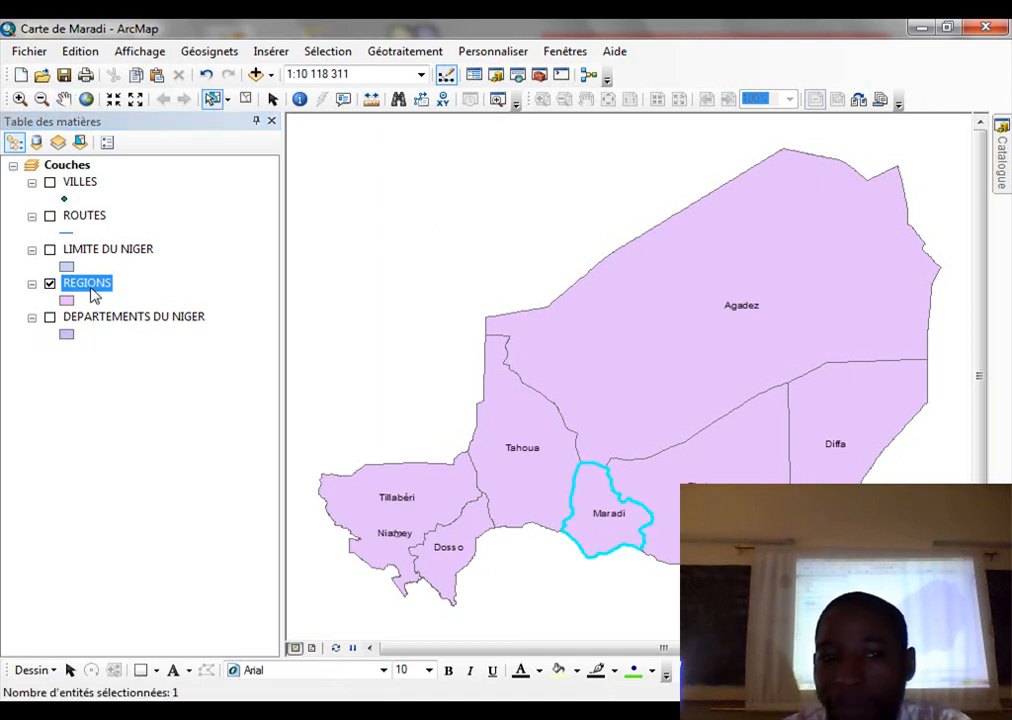
pyautogui.rightClick(90, 288)
pyautogui.moveTo(352, 481)
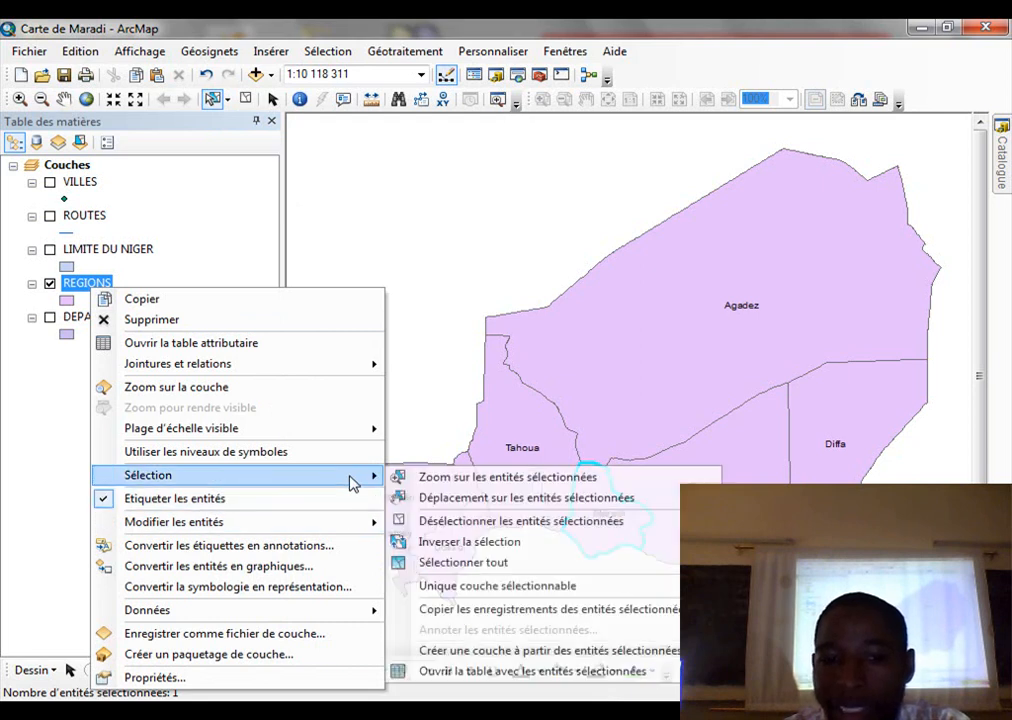
pyautogui.click(532, 648)
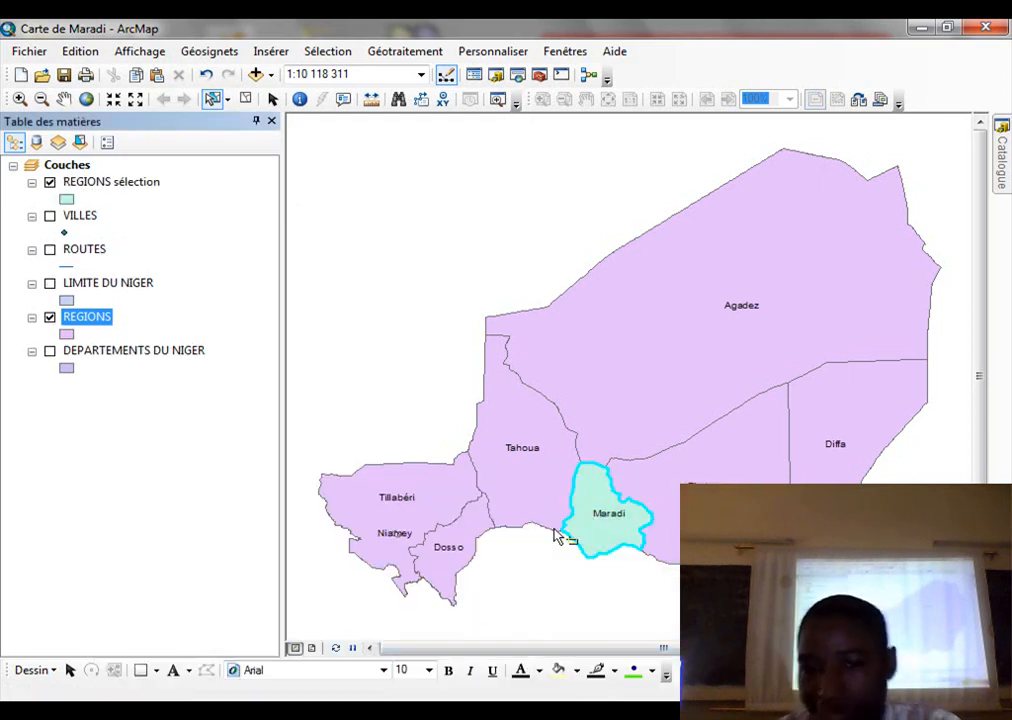
# Clear the feature selection and move the REGIONS sélection layer directly above REGIONS in the layer order
pyautogui.click(50, 318)
pyautogui.click(50, 318)
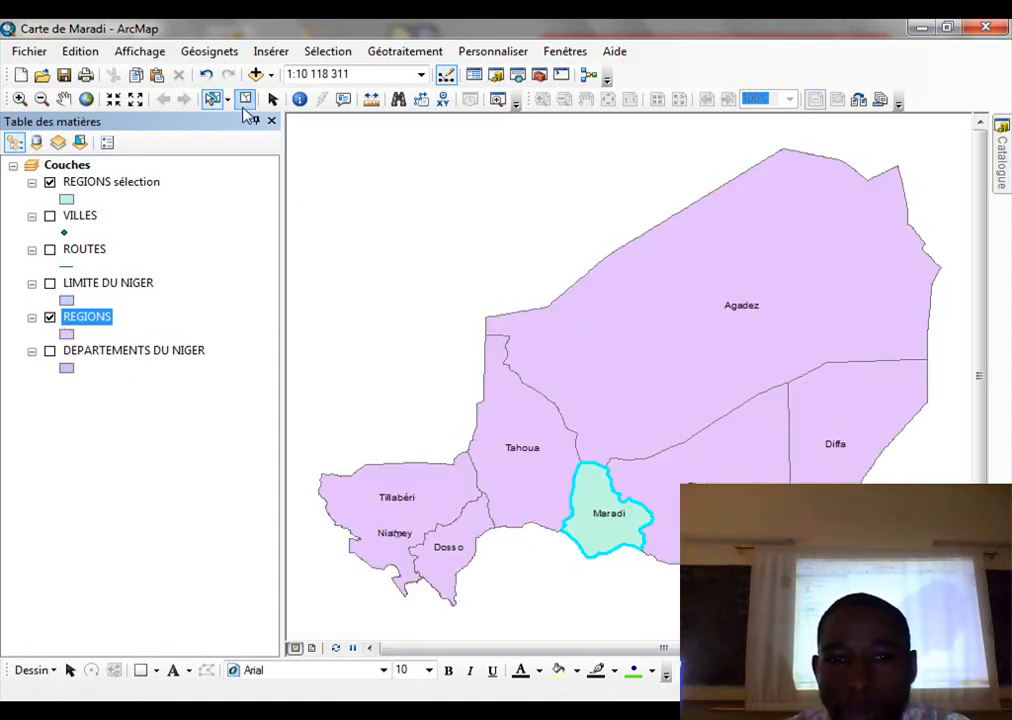
pyautogui.click(245, 98)
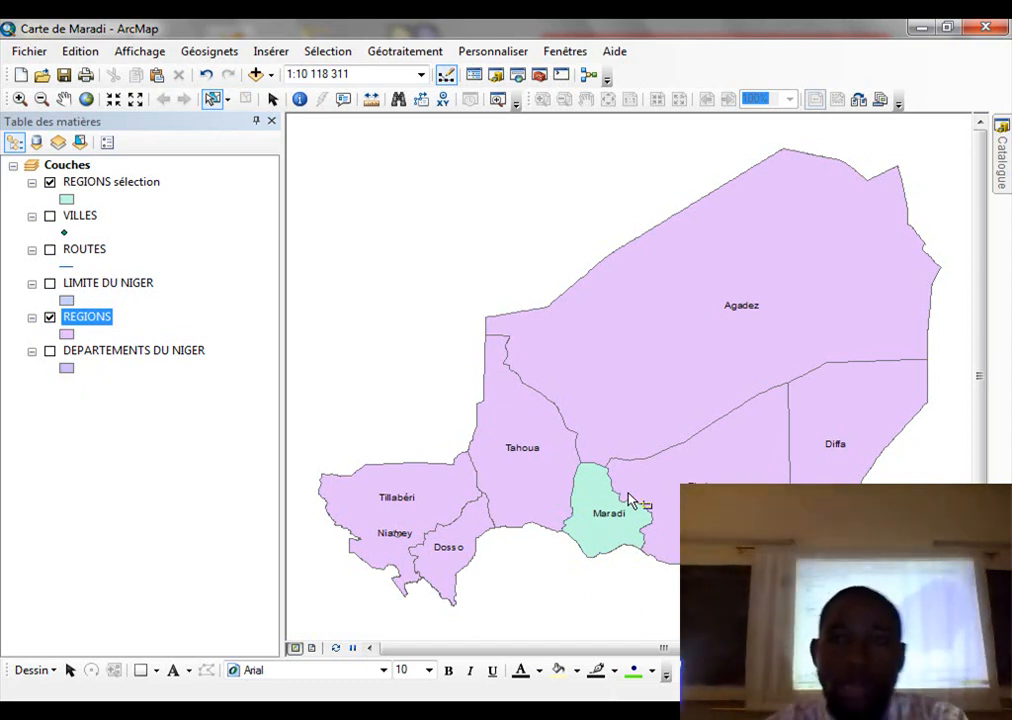
pyautogui.click(82, 182)
pyautogui.moveTo(97, 255); pyautogui.dragTo(61, 327)
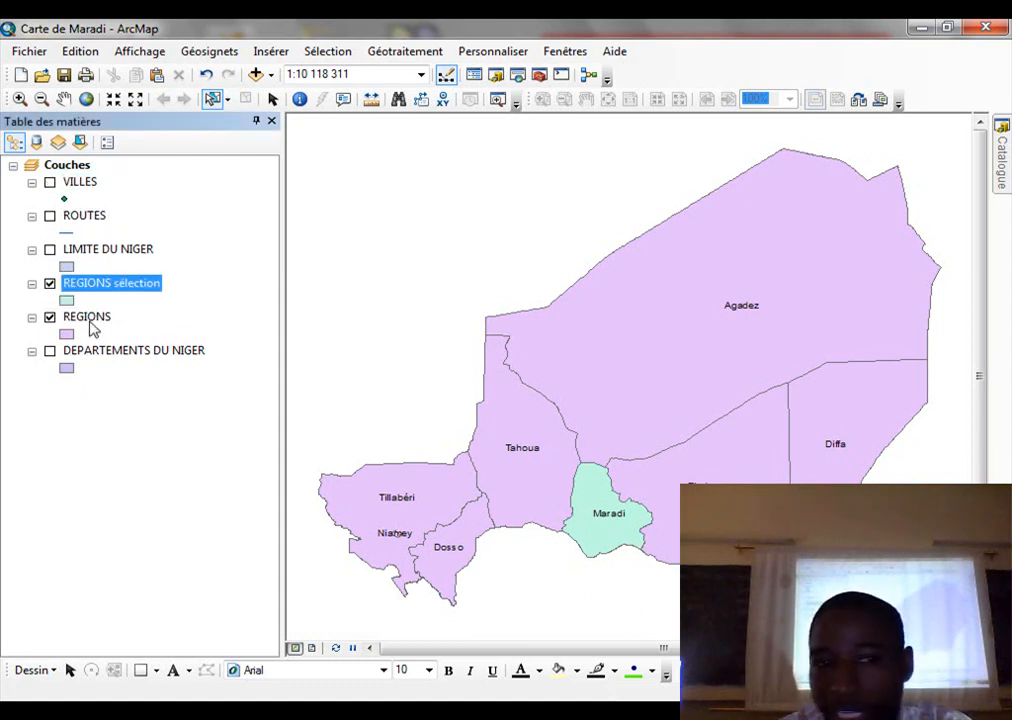
# Give the REGIONS sélection layer the hollow symbol Creux with an outline width of 2
pyautogui.click(66, 302)
pyautogui.click(474, 343)
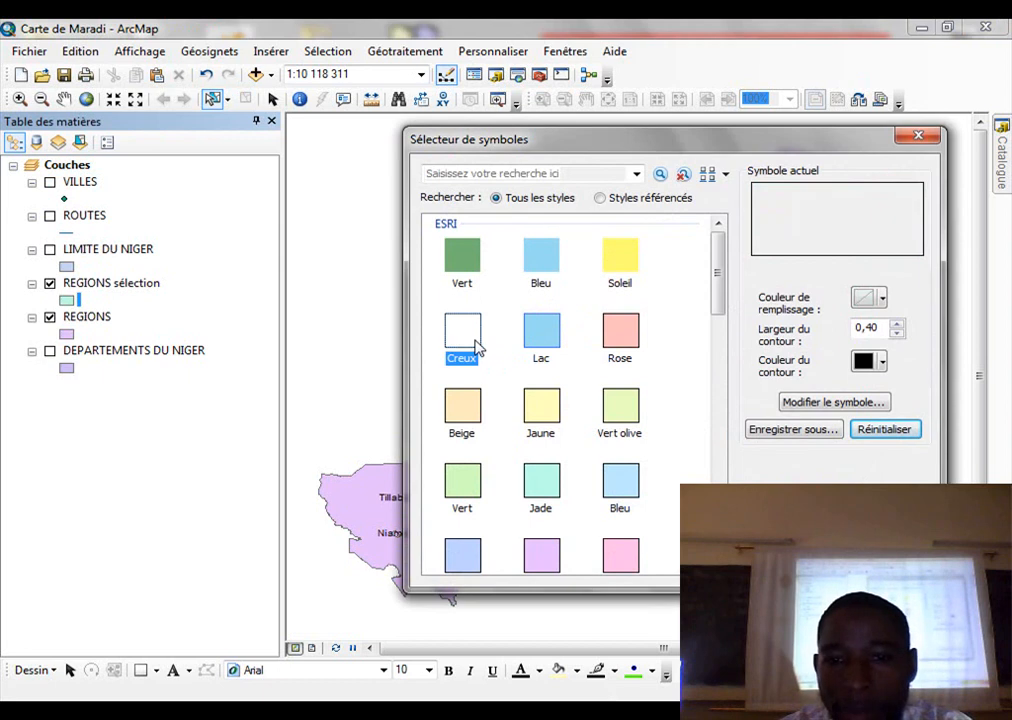
pyautogui.click(899, 324)
pyautogui.click(899, 324)
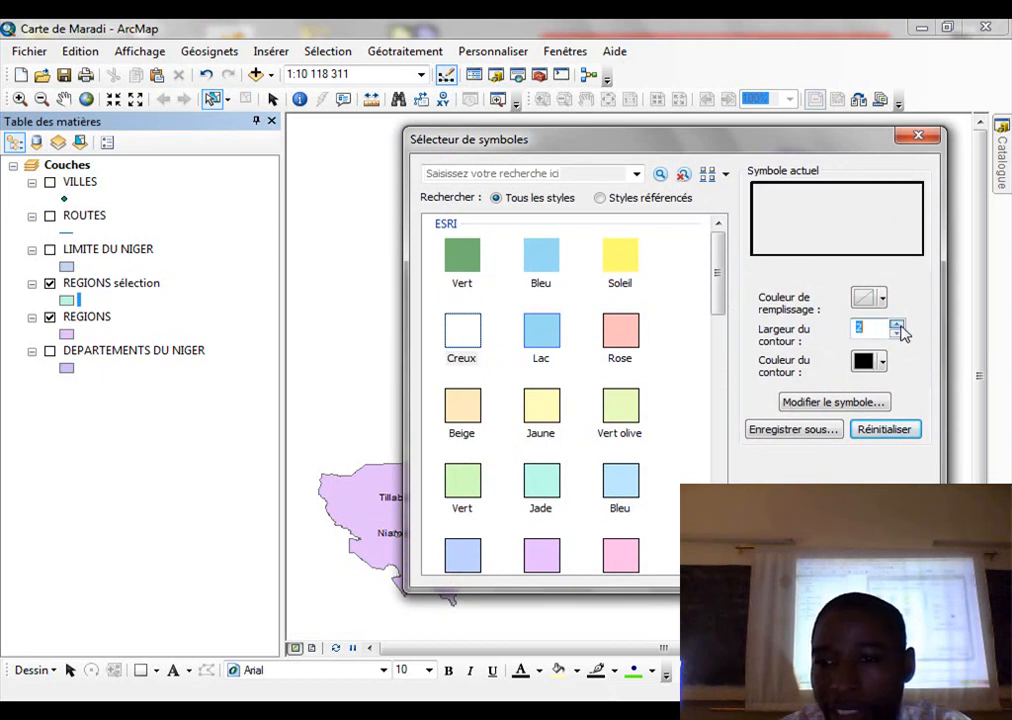
pyautogui.click(798, 564)
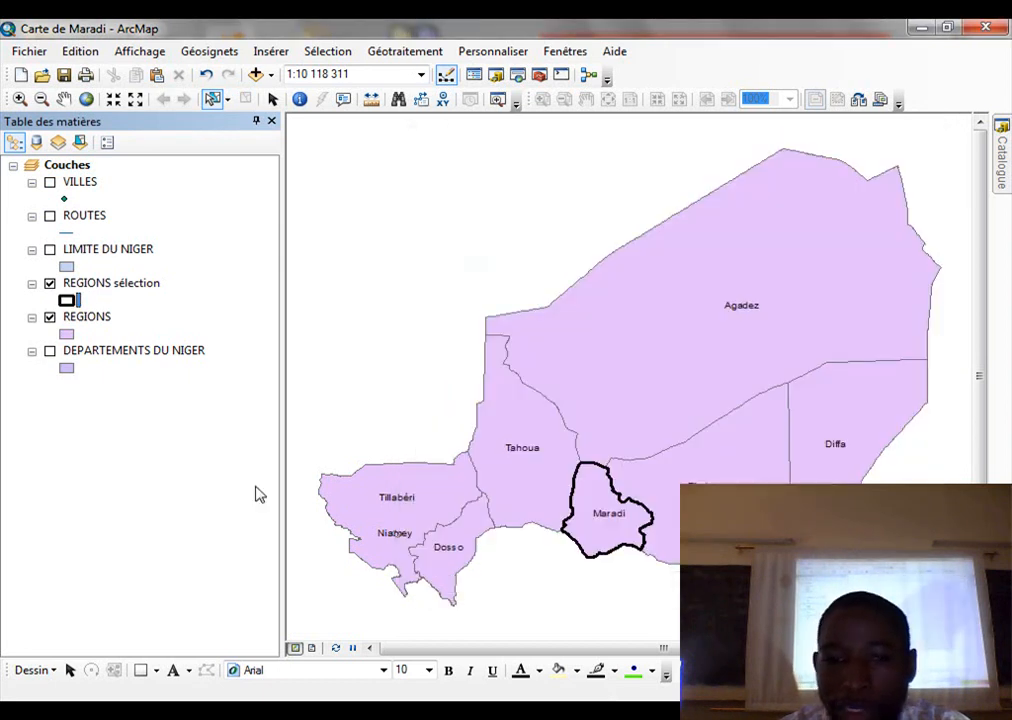
# Change the REGIONS layer's symbol to the hollow Creux style with its 0,40 outline
pyautogui.click(67, 335)
pyautogui.click(474, 343)
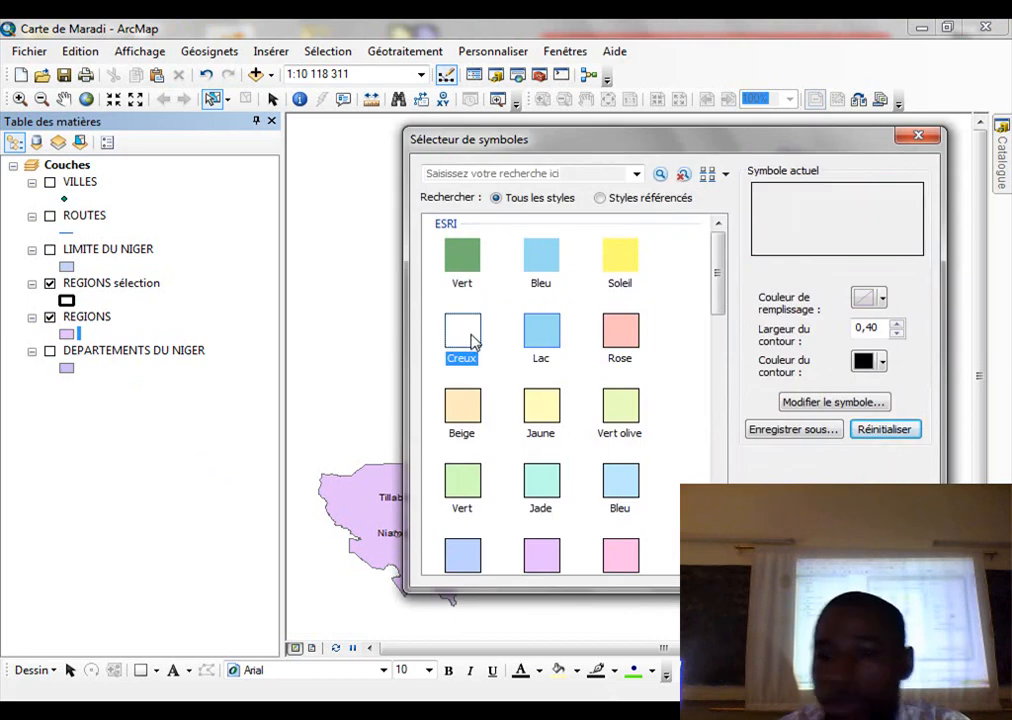
pyautogui.click(798, 564)
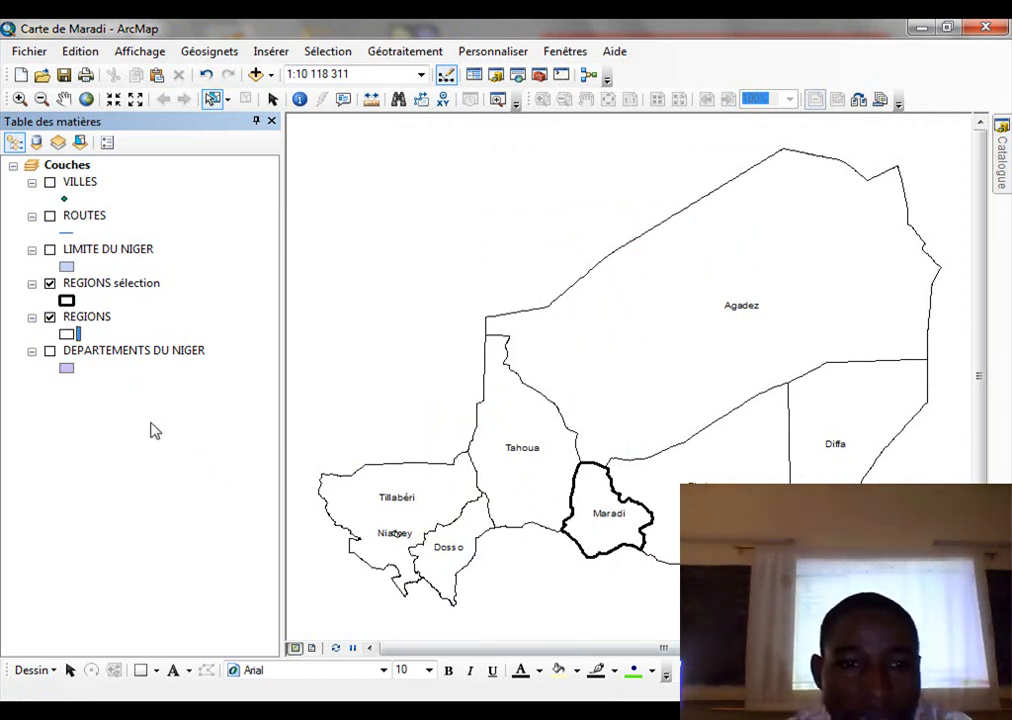
# Display the DEPARTEMENTS DU NIGER layer and hide the REGIONS sélection and REGIONS layers
pyautogui.click(50, 350)
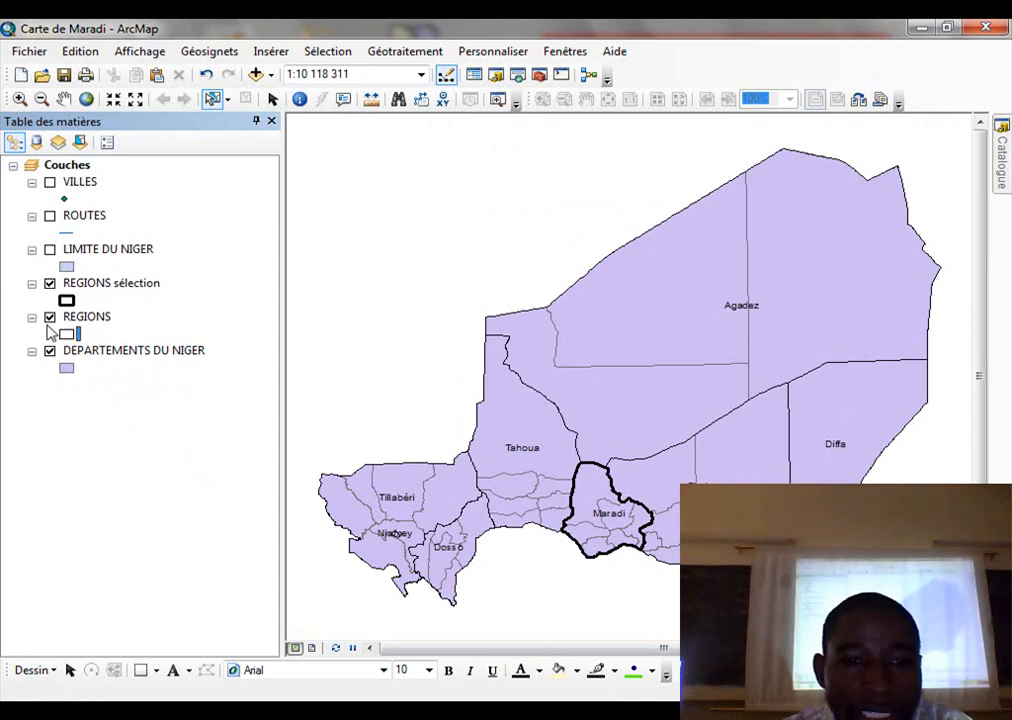
pyautogui.click(50, 283)
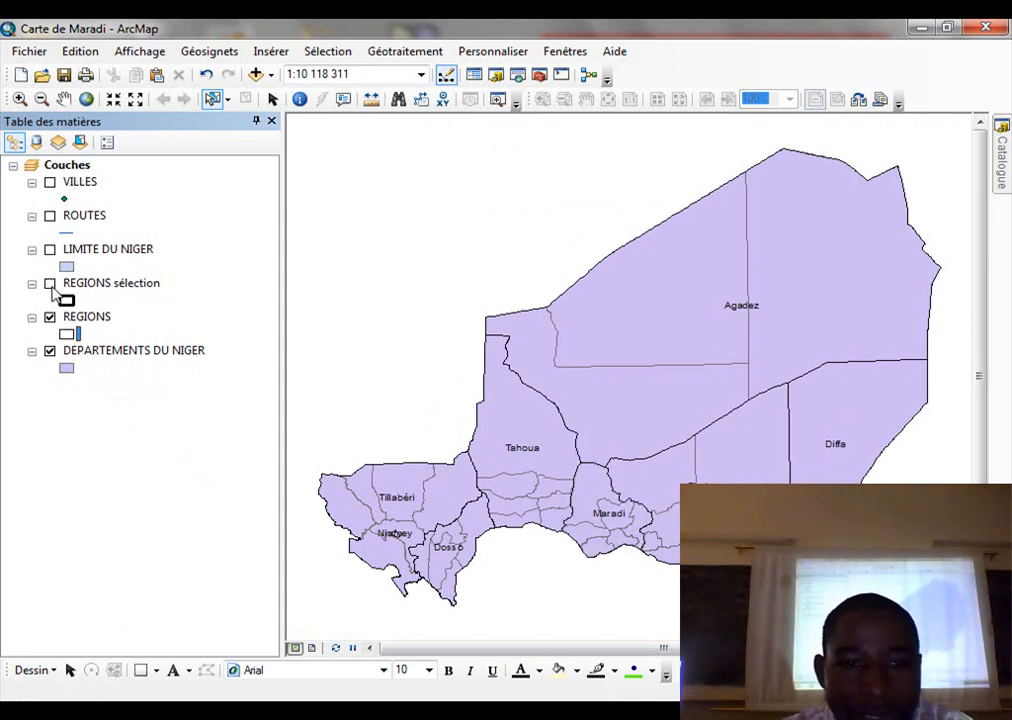
pyautogui.click(50, 316)
# Restrict the DEPARTEMENTS DU NIGER layer with the definition query [REGION] = 'Maradi'
pyautogui.click(125, 350)
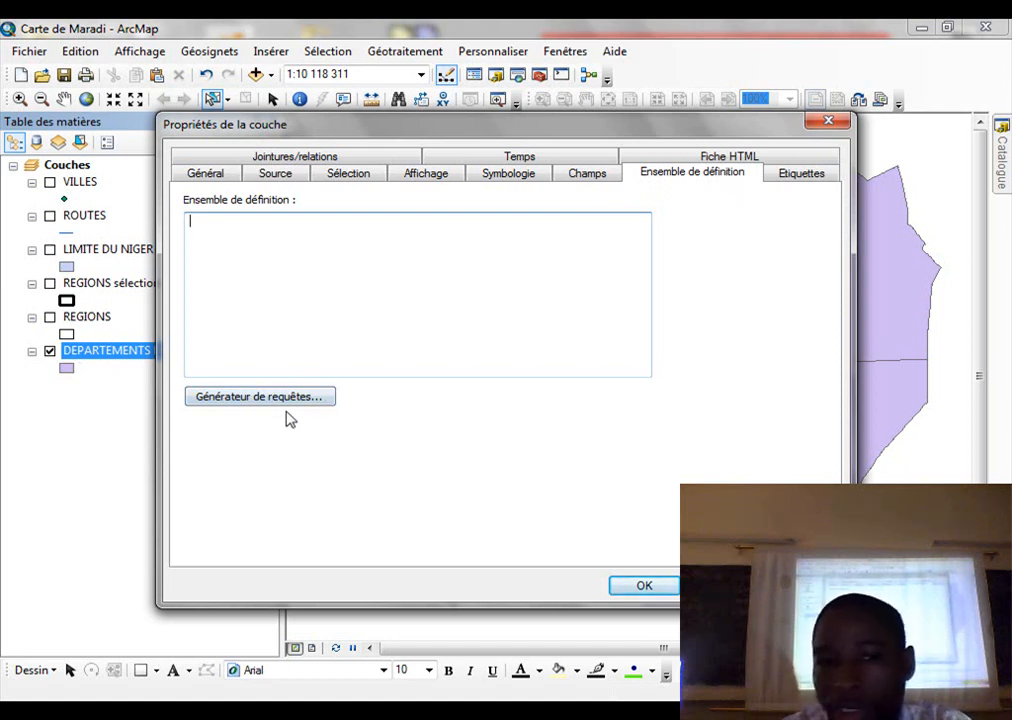
pyautogui.click(287, 398)
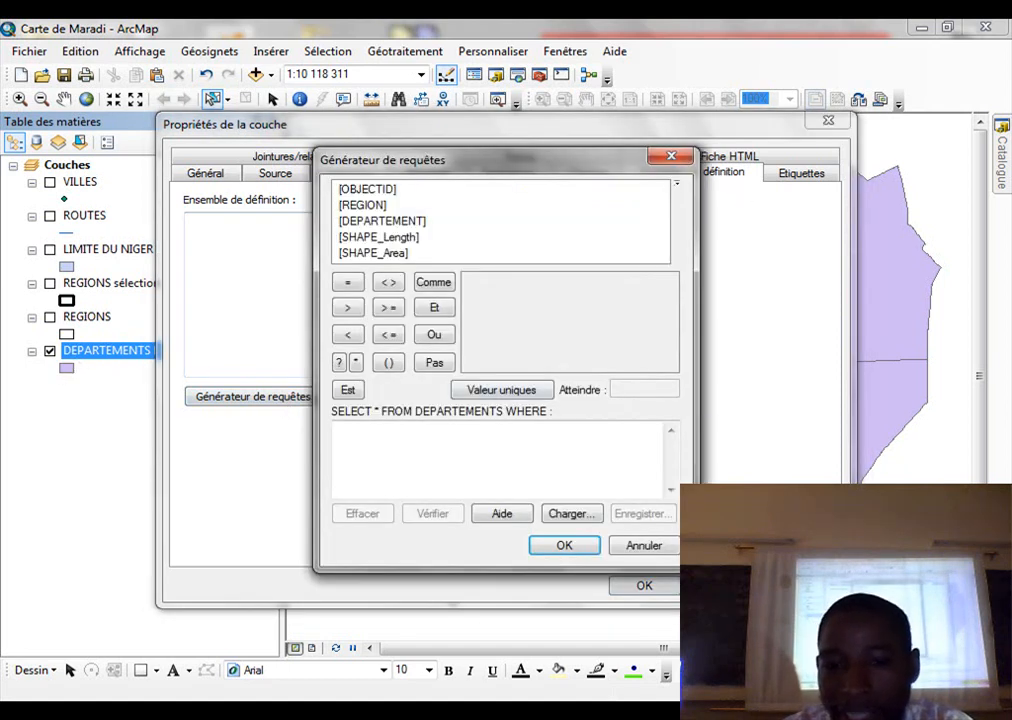
pyautogui.doubleClick(368, 206)
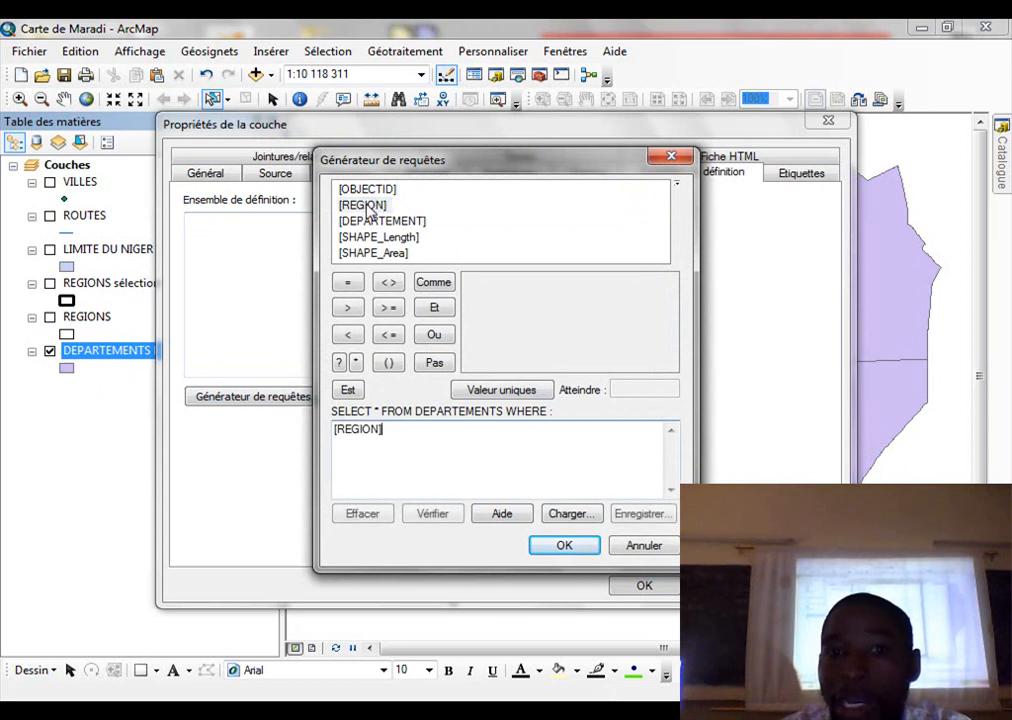
pyautogui.click(348, 283)
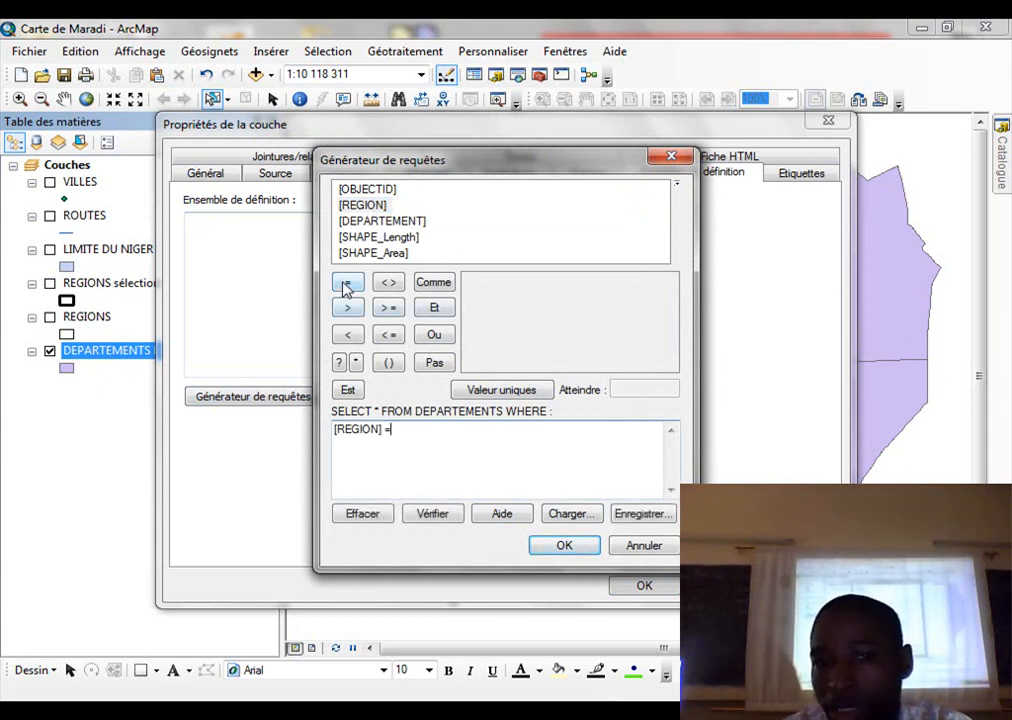
pyautogui.click(495, 390)
pyautogui.doubleClick(485, 329)
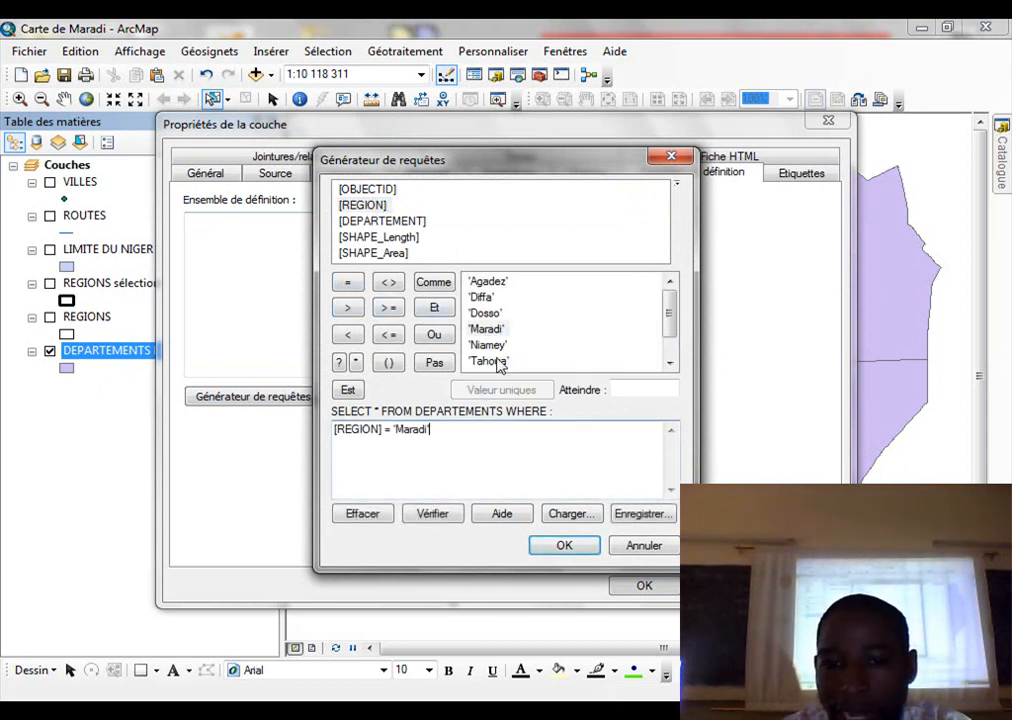
pyautogui.click(563, 546)
pyautogui.click(640, 586)
# Display the REGIONS and REGIONS sélection layers again over the Maradi departments
pyautogui.scroll(1, 604, 562)
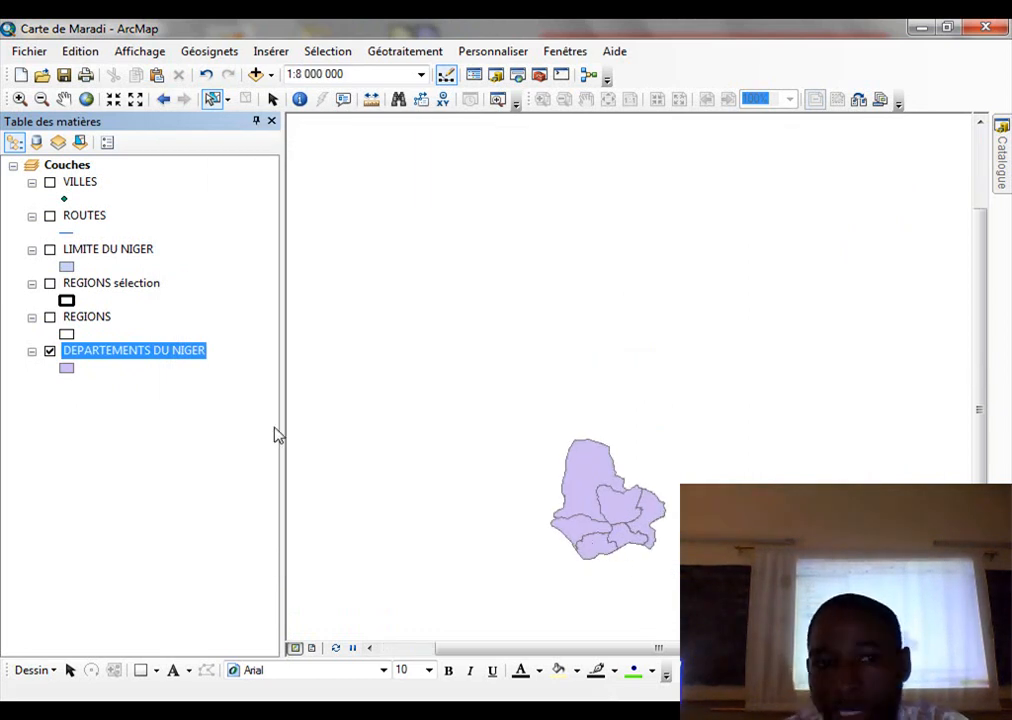
pyautogui.click(50, 317)
pyautogui.click(50, 283)
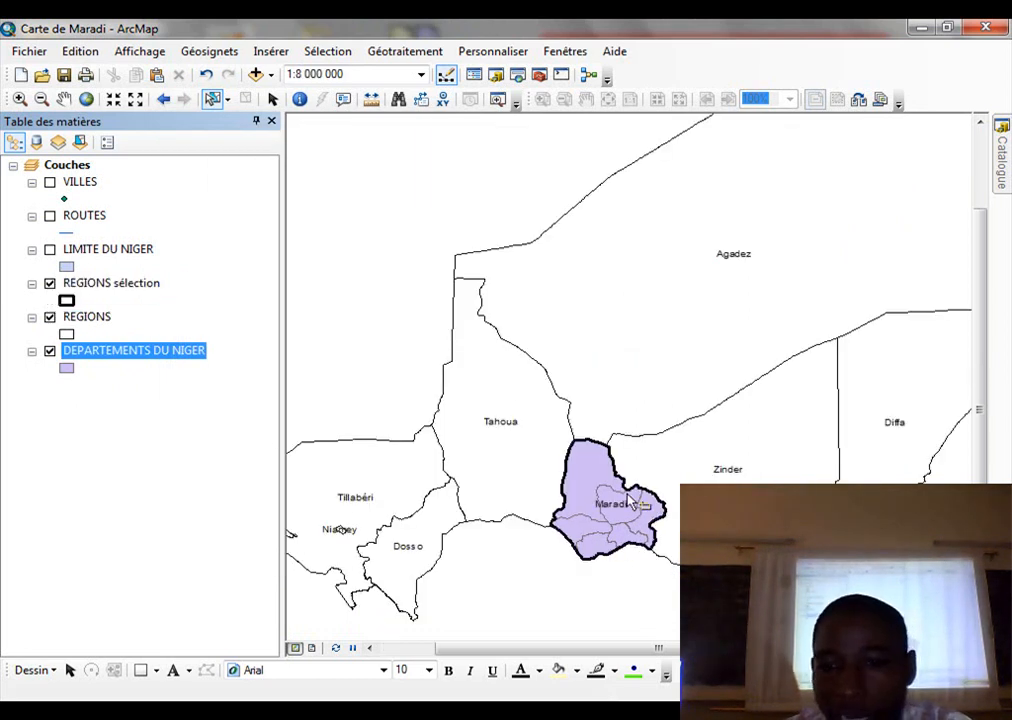
# Symbolize the DEPARTEMENTS DU NIGER layer by unique-value categories using the DEPARTEMENT field
pyautogui.scroll(1, 617, 556)
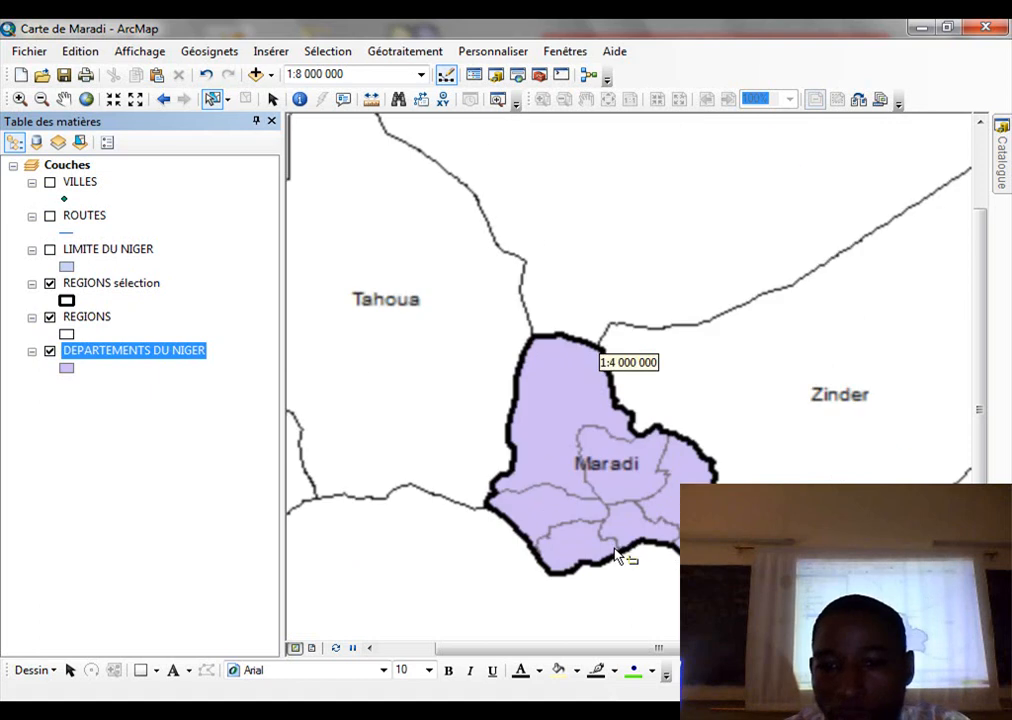
pyautogui.doubleClick(126, 349)
pyautogui.click(512, 174)
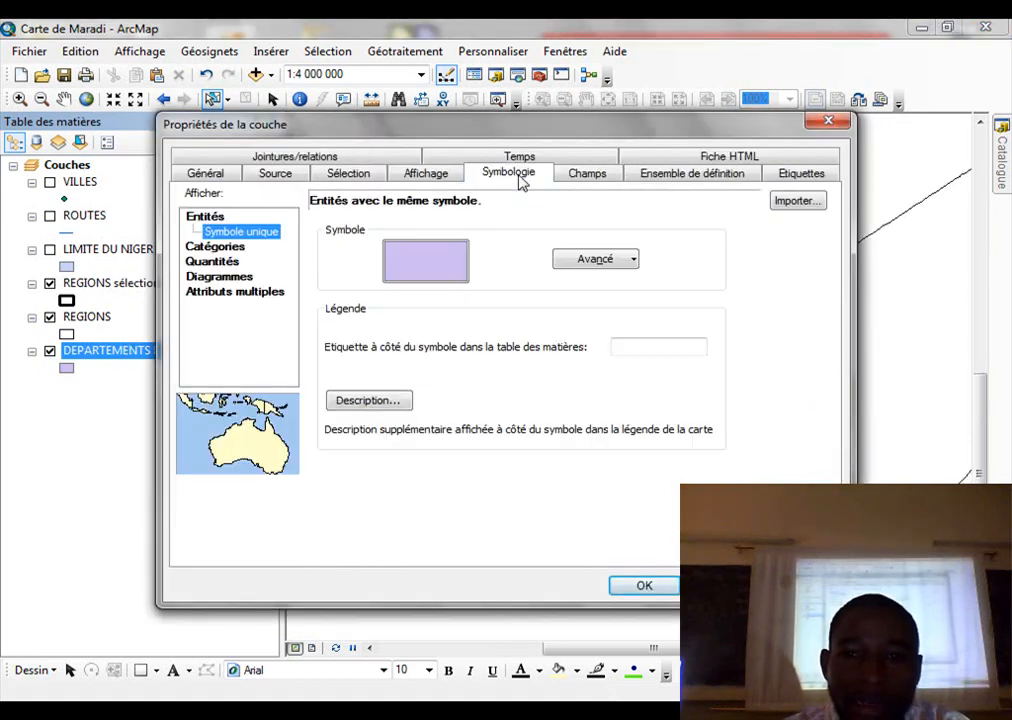
pyautogui.click(218, 248)
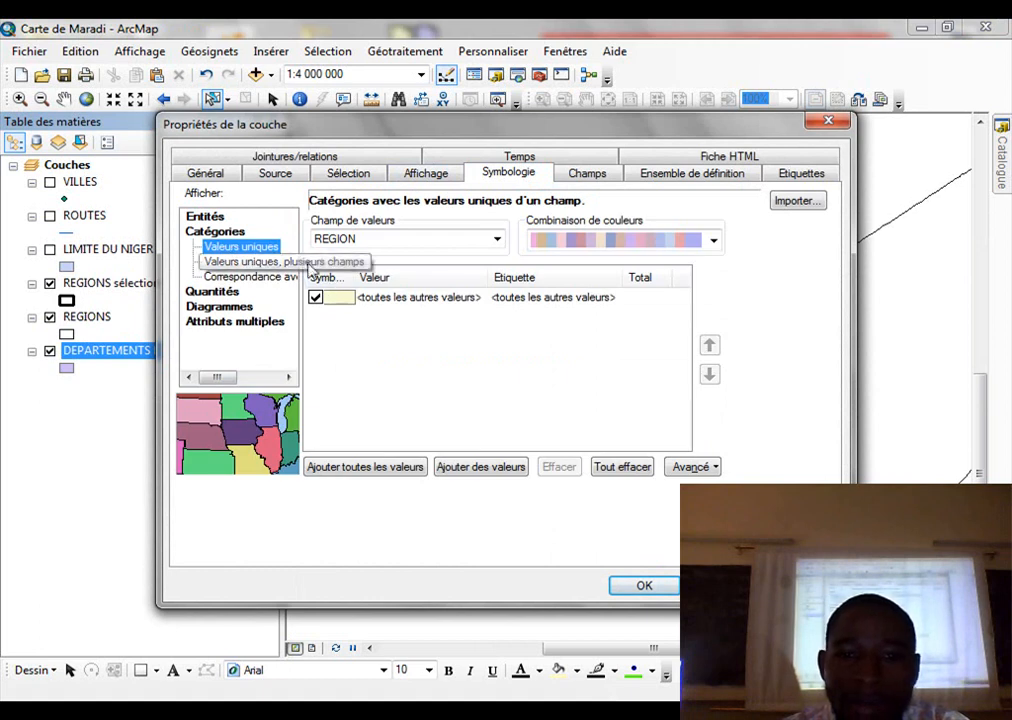
pyautogui.click(496, 239)
pyautogui.click(393, 265)
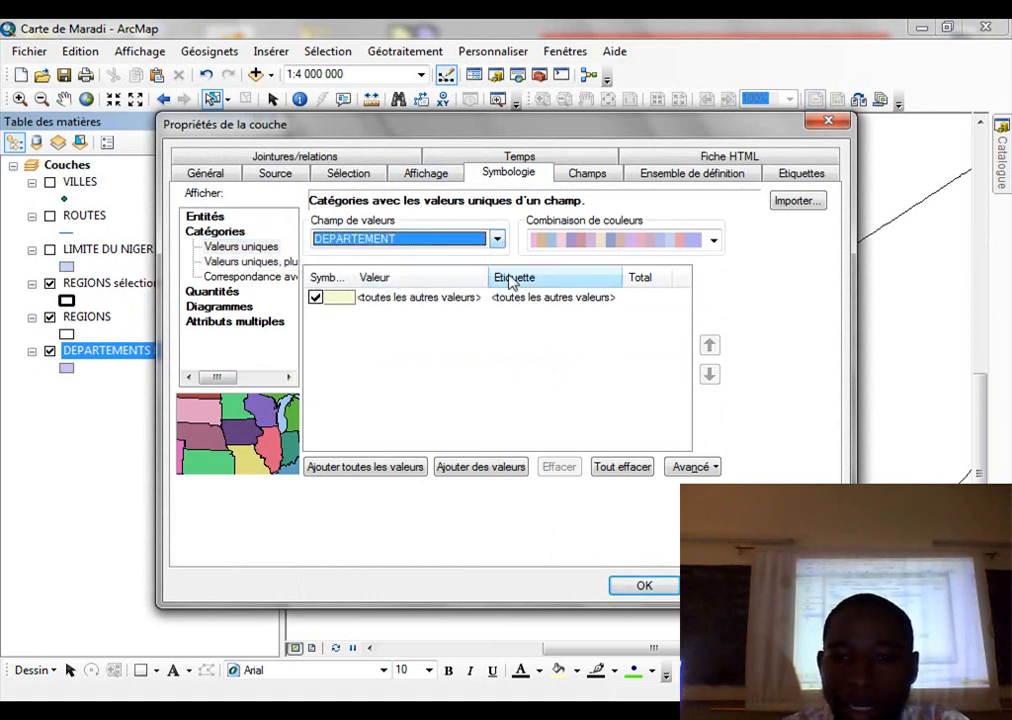
# Add all department values with a pastel colour ramp, exclude all other values, and apply the symbology
pyautogui.click(605, 244)
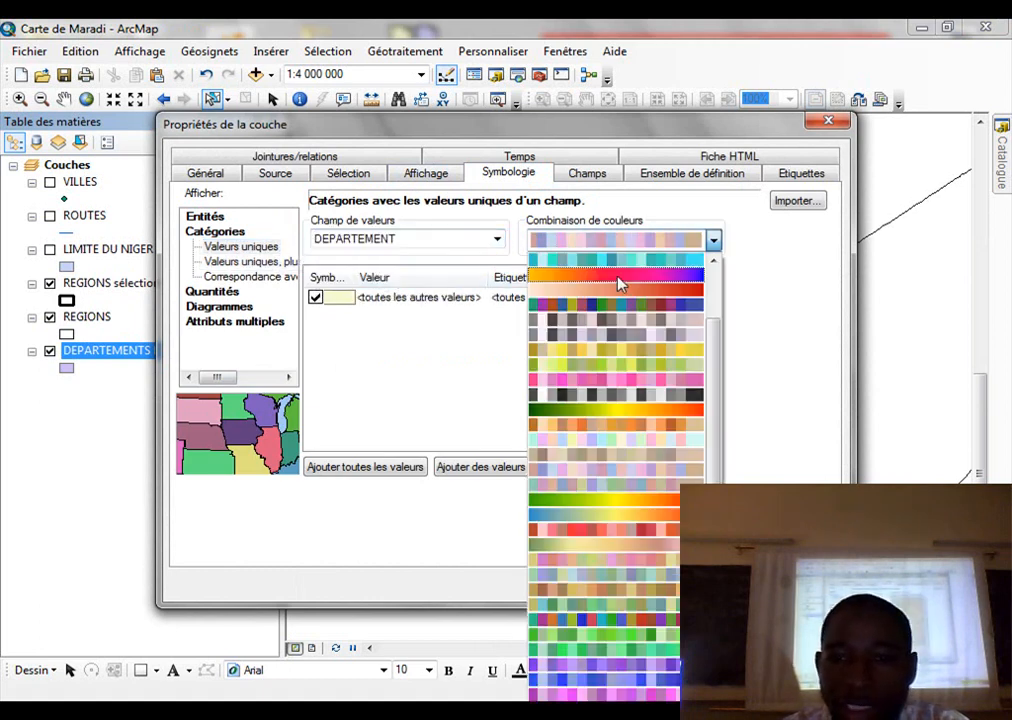
pyautogui.click(629, 447)
pyautogui.click(372, 467)
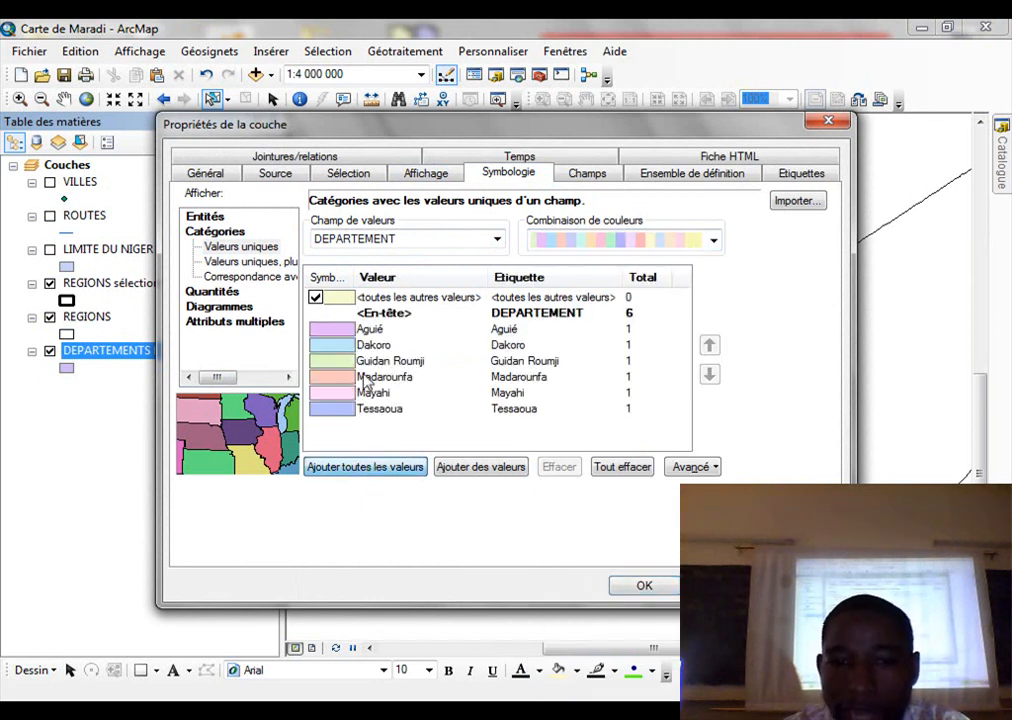
pyautogui.click(315, 297)
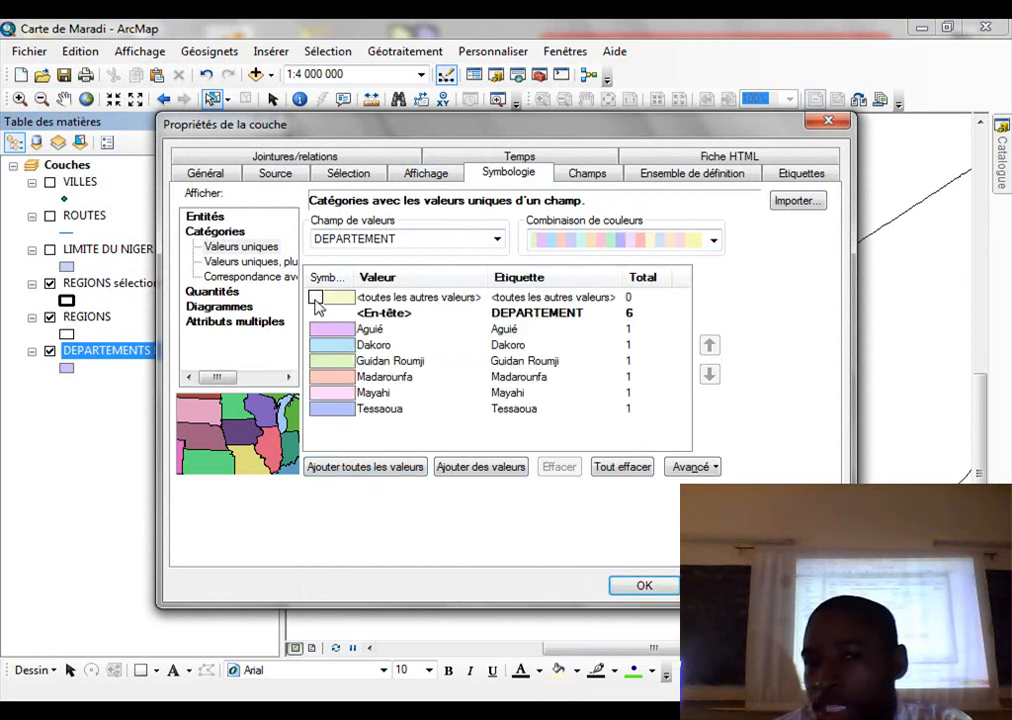
pyautogui.click(643, 587)
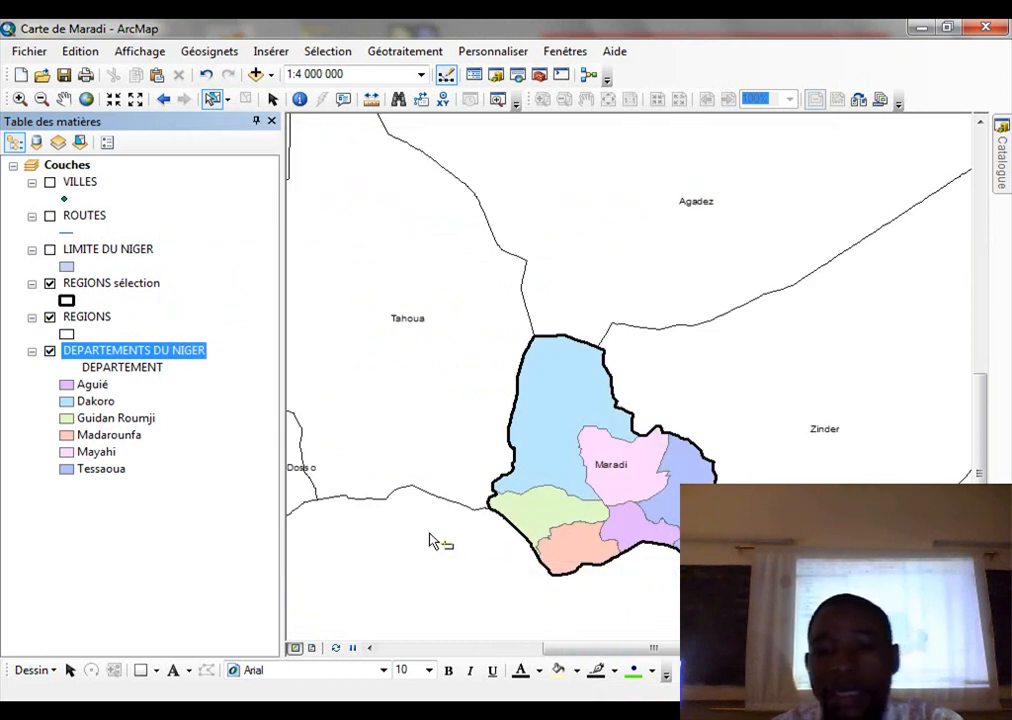
# Turn off feature labelling for the REGIONS layer
pyautogui.scroll(2, 645, 551)
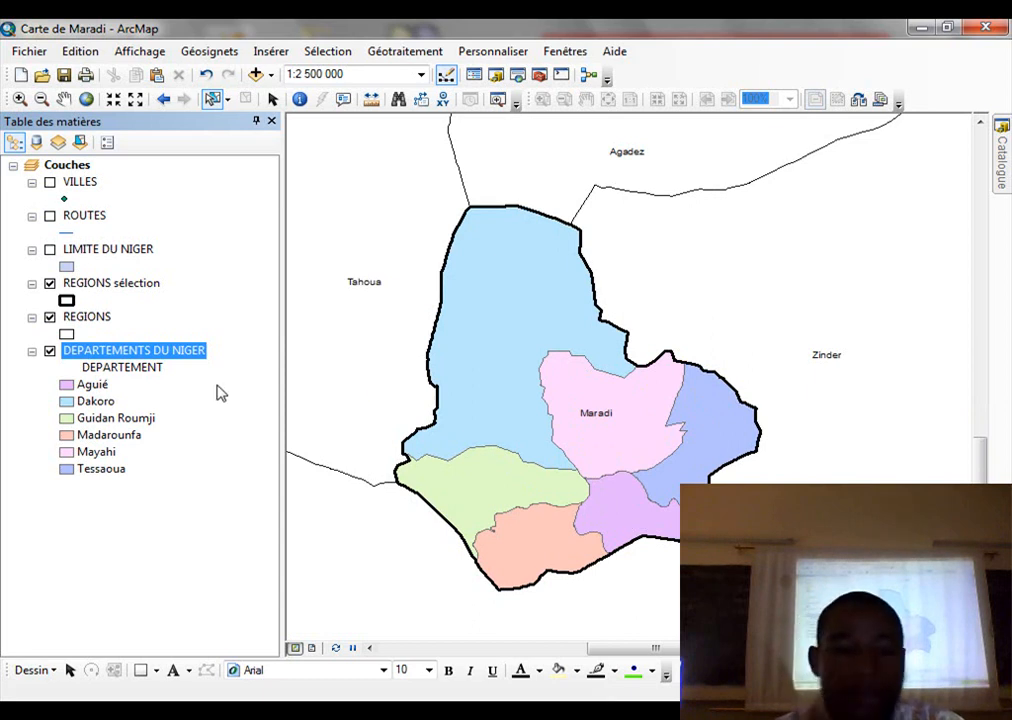
pyautogui.rightClick(90, 318)
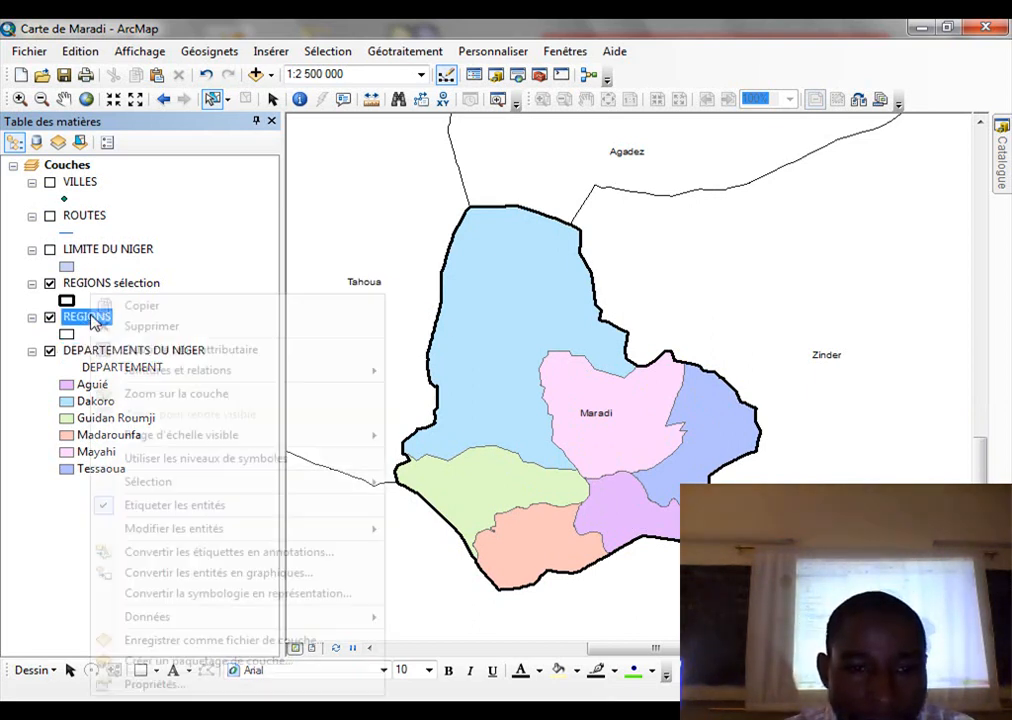
pyautogui.click(185, 510)
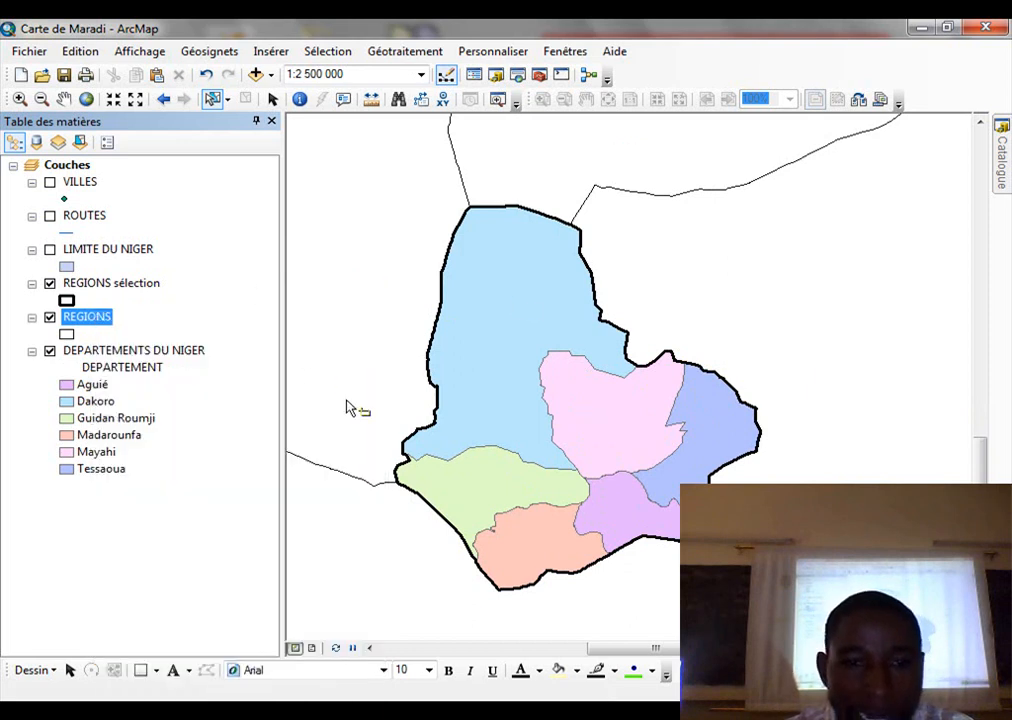
# Display the VILLES layer and restrict it with the definition query [REGION] = 'Maradi'
pyautogui.click(50, 183)
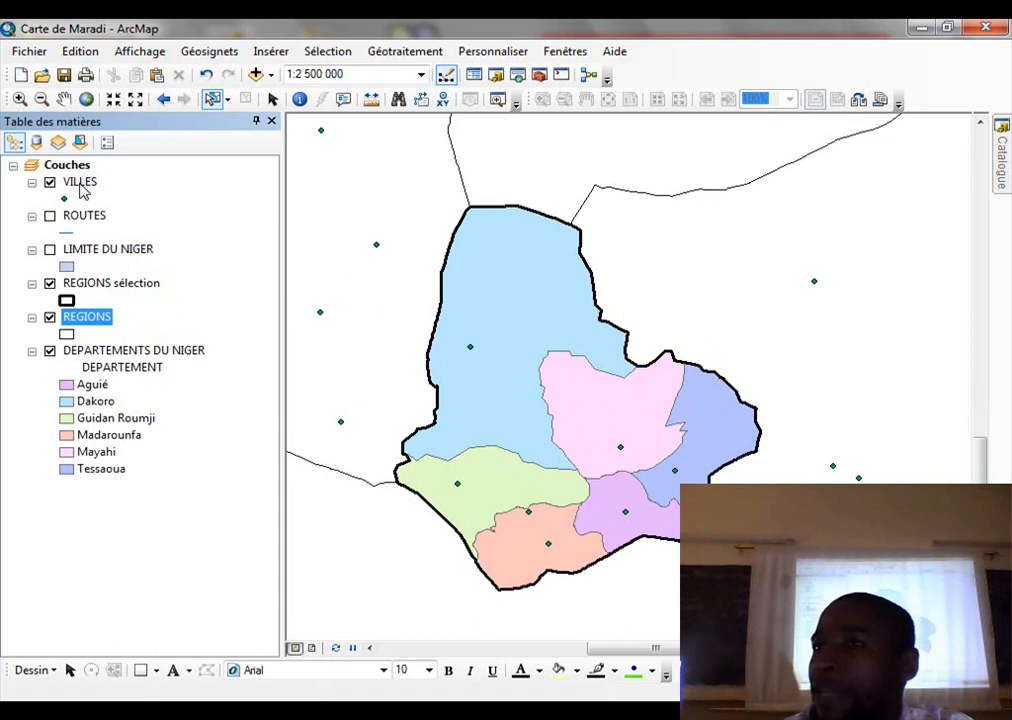
pyautogui.doubleClick(81, 186)
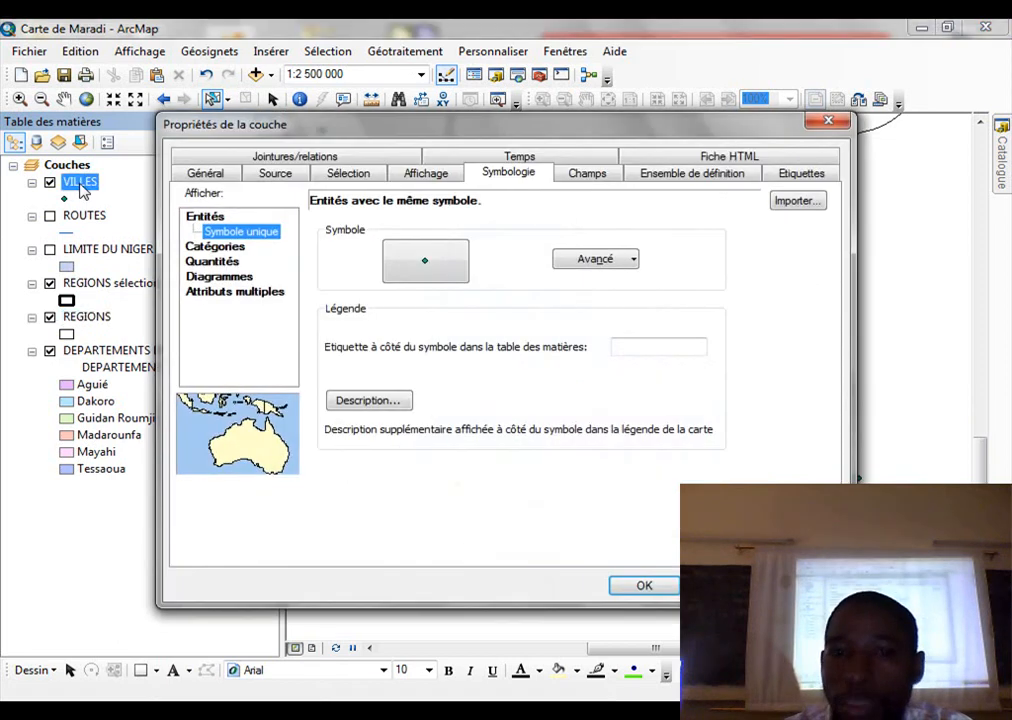
pyautogui.click(709, 185)
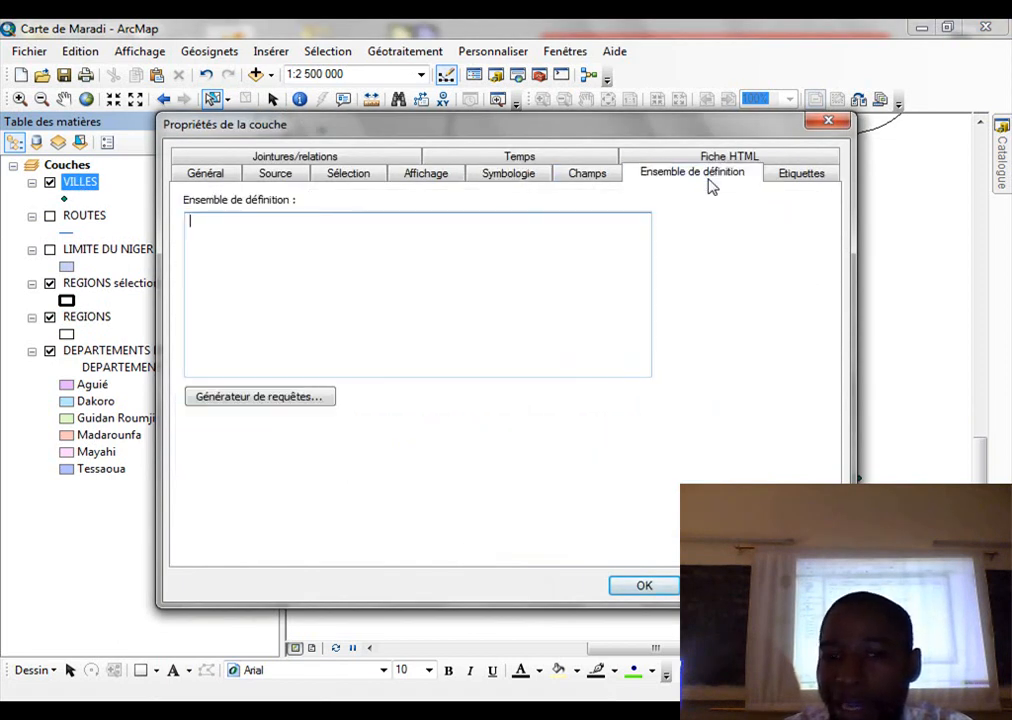
pyautogui.click(298, 400)
pyautogui.doubleClick(362, 237)
pyautogui.click(349, 282)
pyautogui.click(490, 389)
pyautogui.doubleClick(487, 329)
pyautogui.click(563, 545)
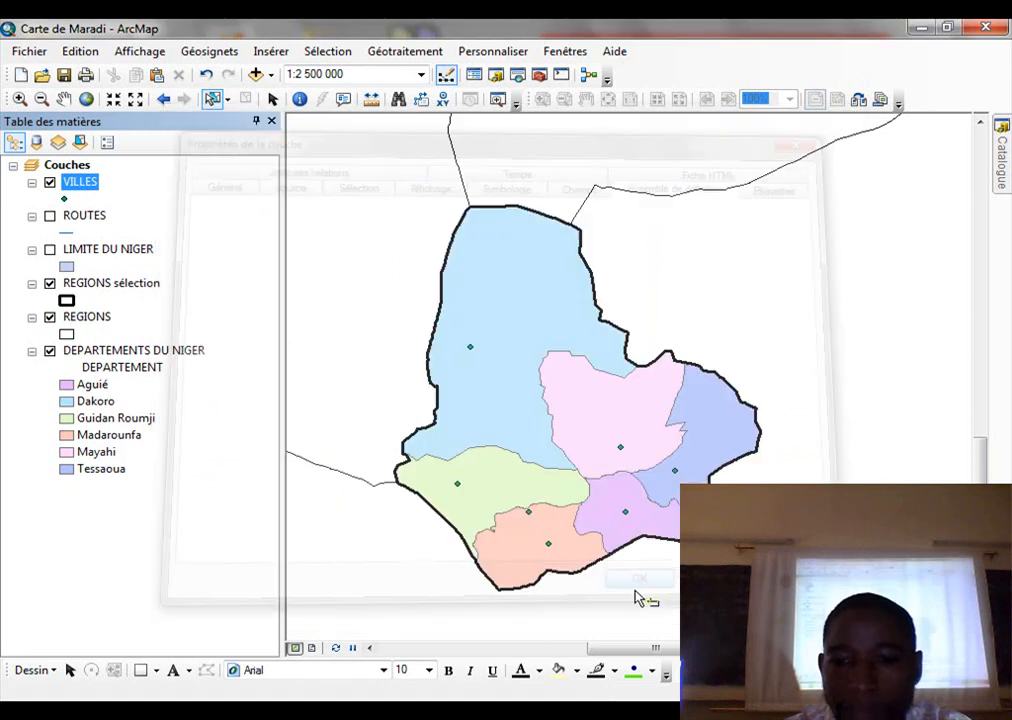
pyautogui.click(638, 586)
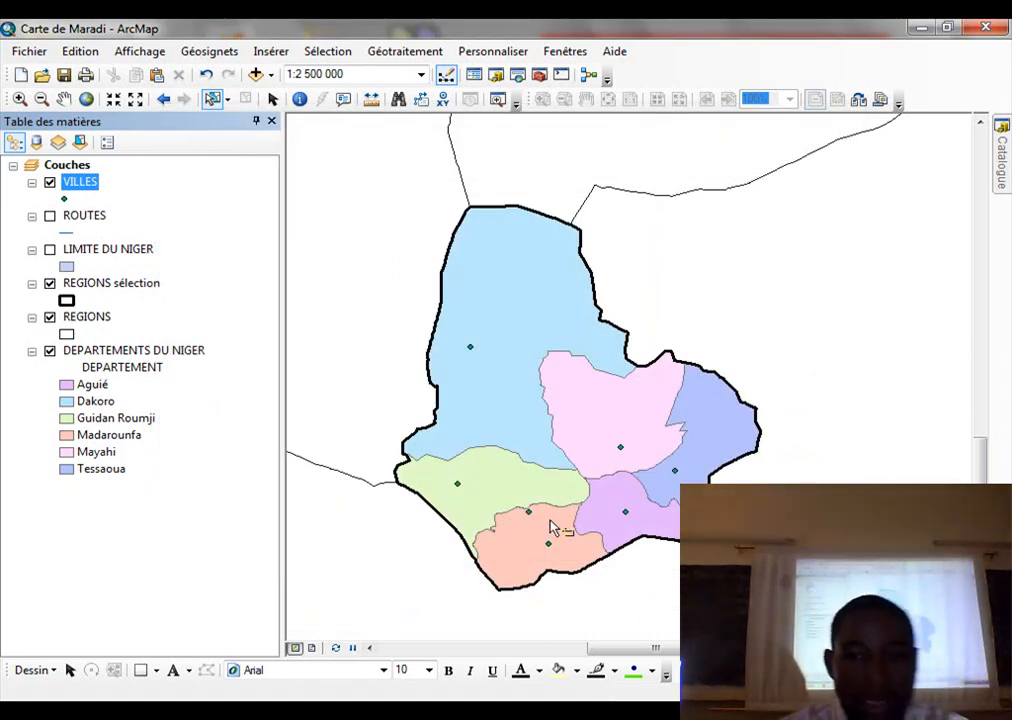
# Examine the population fields in the VILLES attribute table, including POPULATION en 2001, and close the table
pyautogui.rightClick(80, 190)
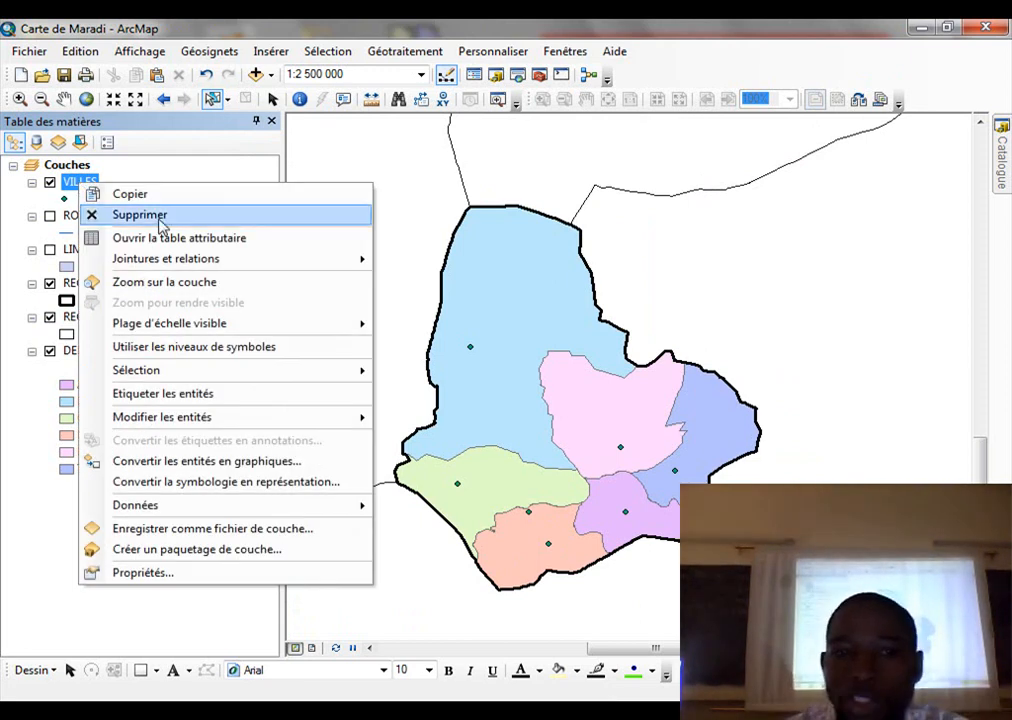
pyautogui.click(170, 236)
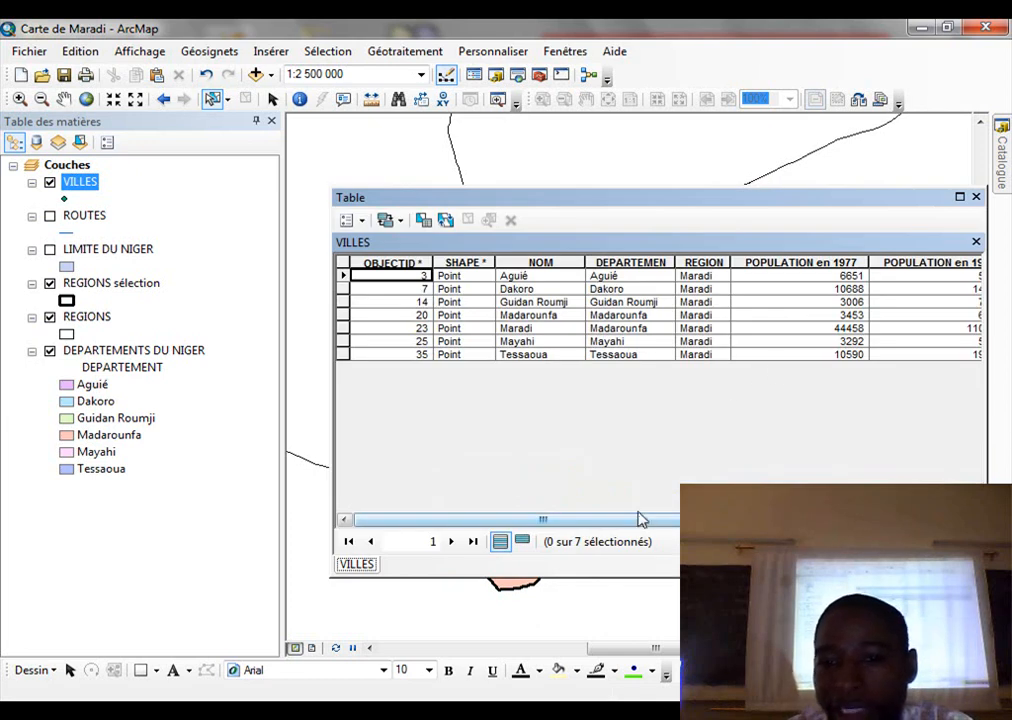
pyautogui.moveTo(543, 519); pyautogui.dragTo(760, 519)
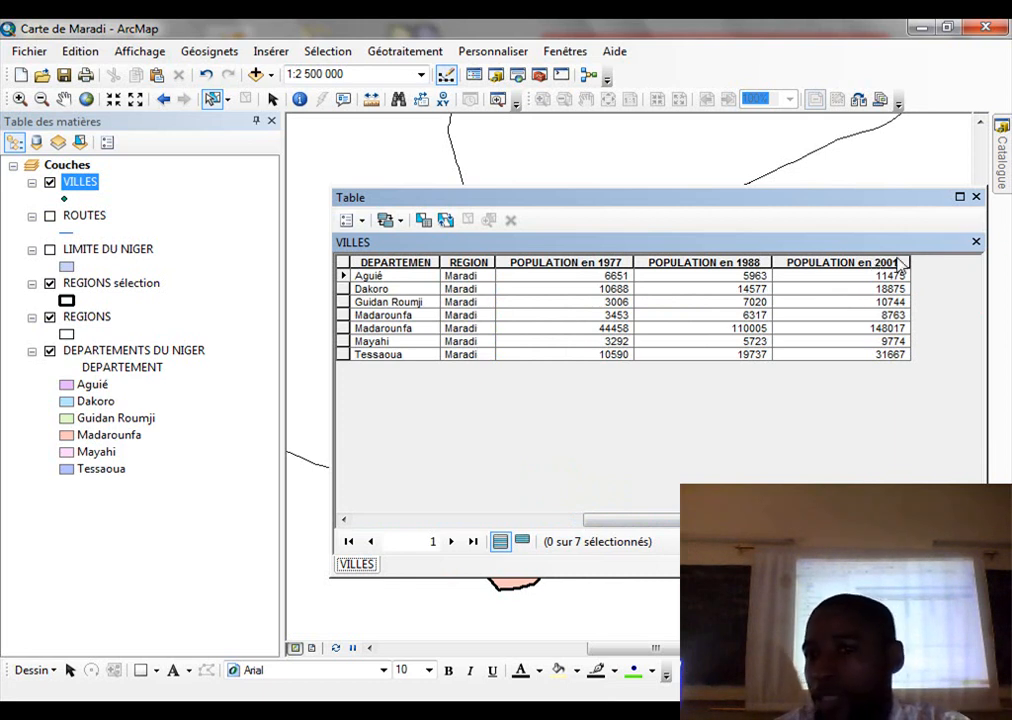
pyautogui.click(976, 197)
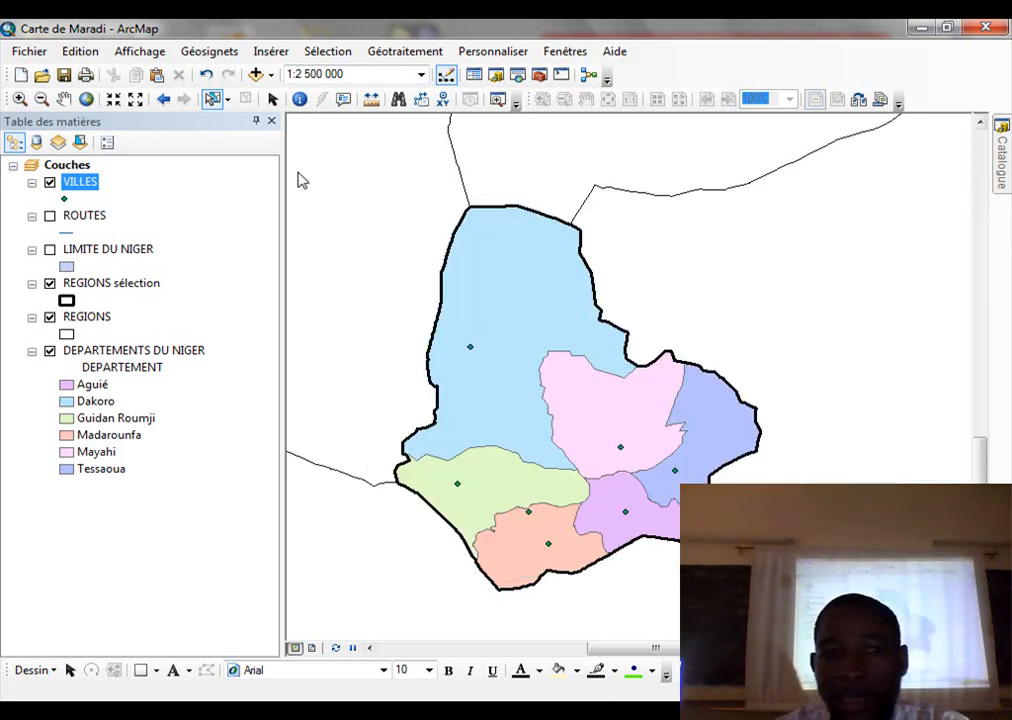
# Symbolize the VILLES layer with graduated symbols based on POPULATION en 2001, divided into 3 classes
pyautogui.doubleClick(79, 184)
pyautogui.click(501, 175)
pyautogui.click(212, 261)
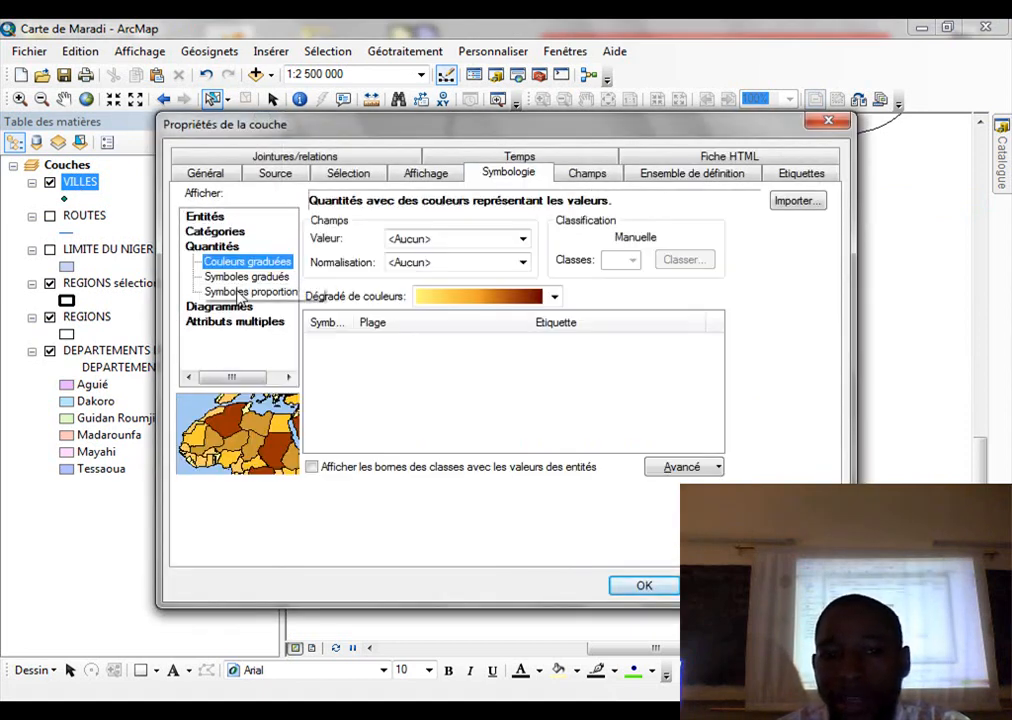
pyautogui.click(240, 276)
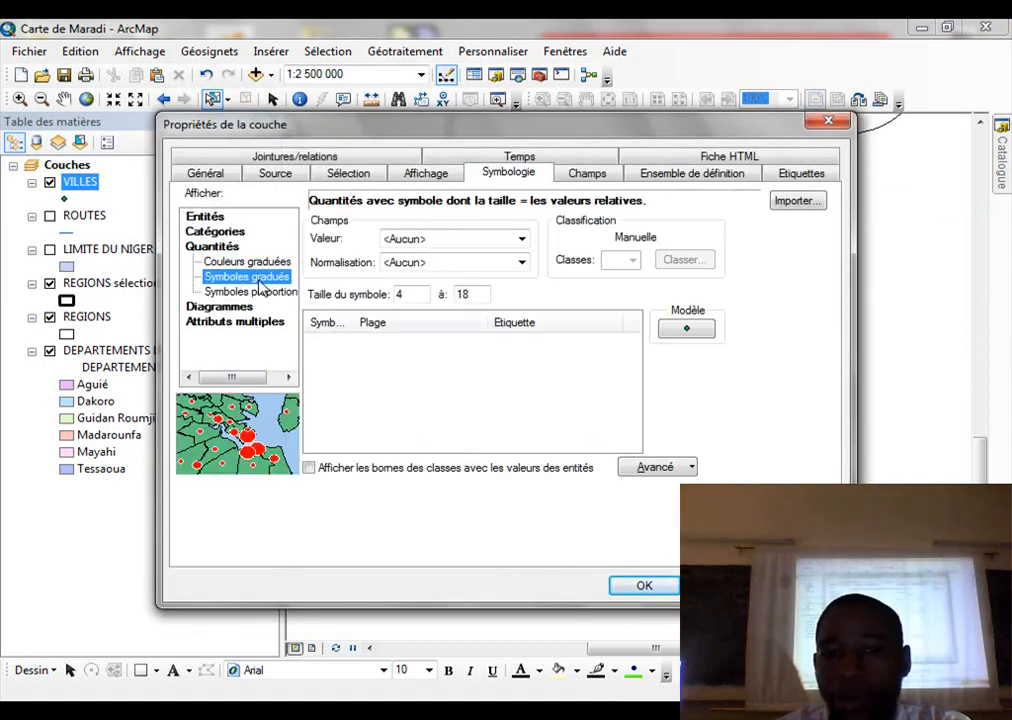
pyautogui.click(521, 239)
pyautogui.click(458, 291)
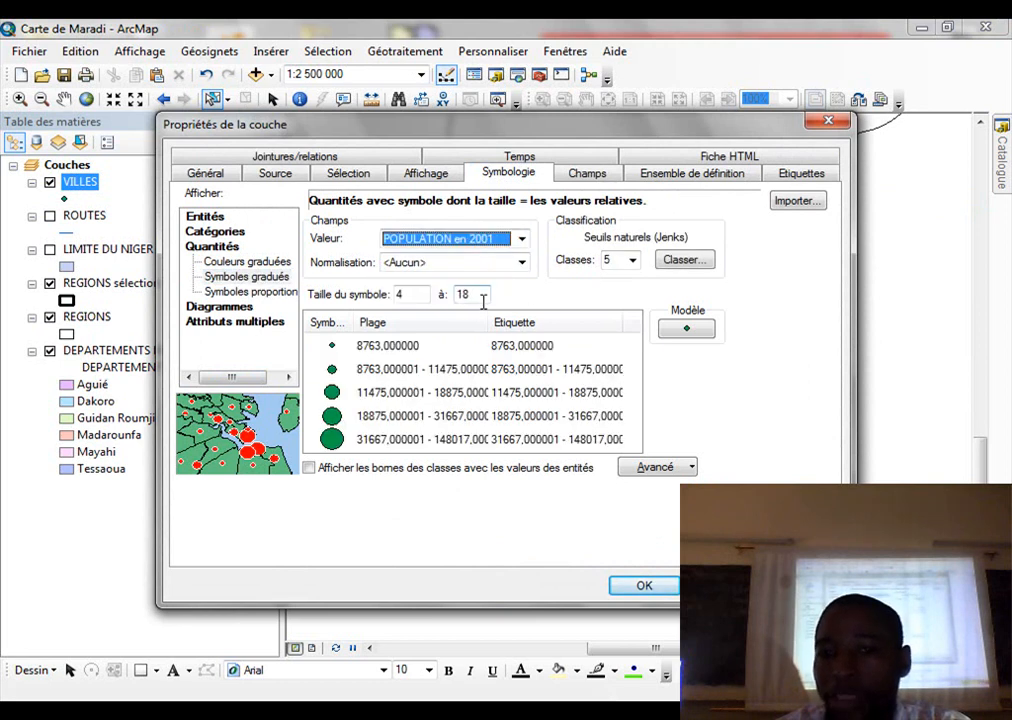
pyautogui.click(632, 260)
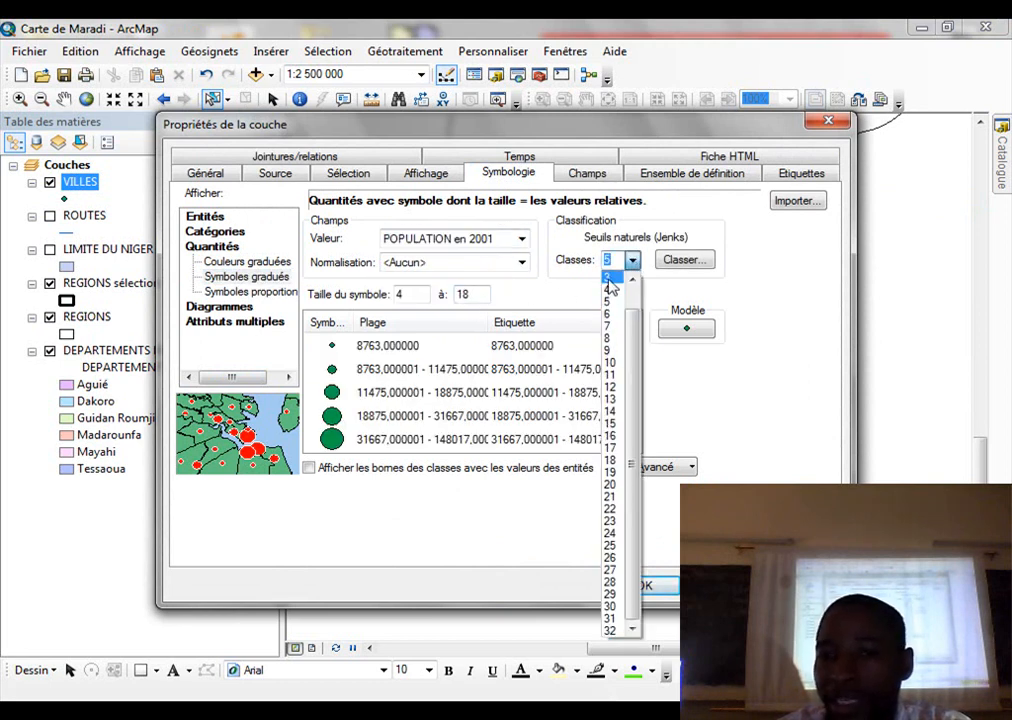
pyautogui.click(607, 280)
# Set the upper limits of the first two VILLES population classes to 20000 and 50000
pyautogui.click(413, 345)
pyautogui.click(418, 345)
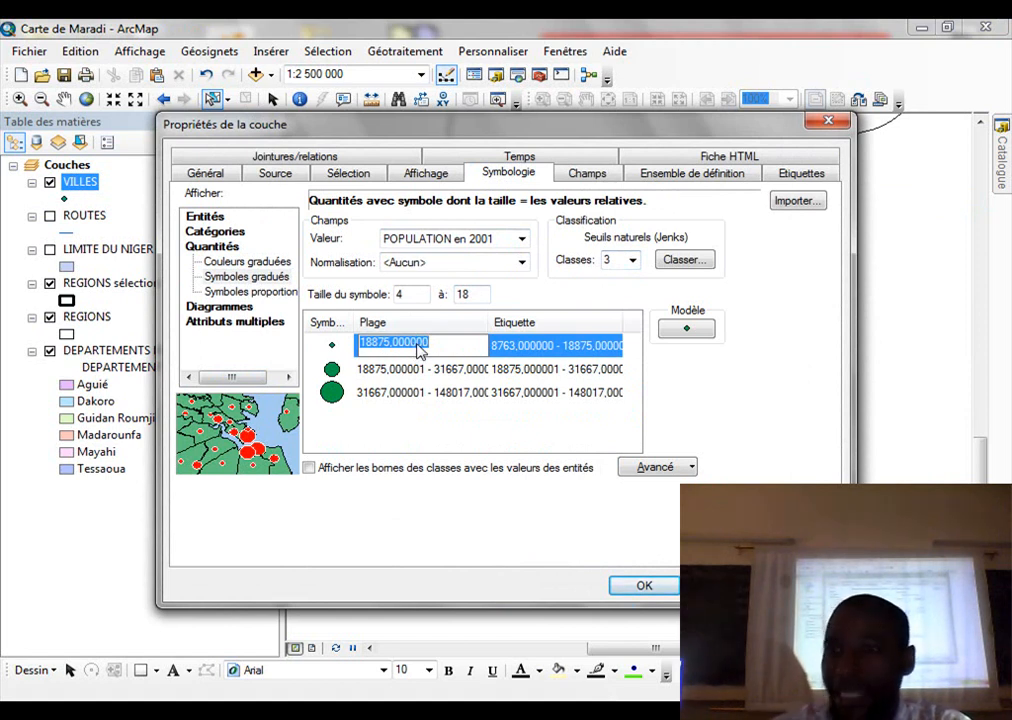
pyautogui.write('2000')
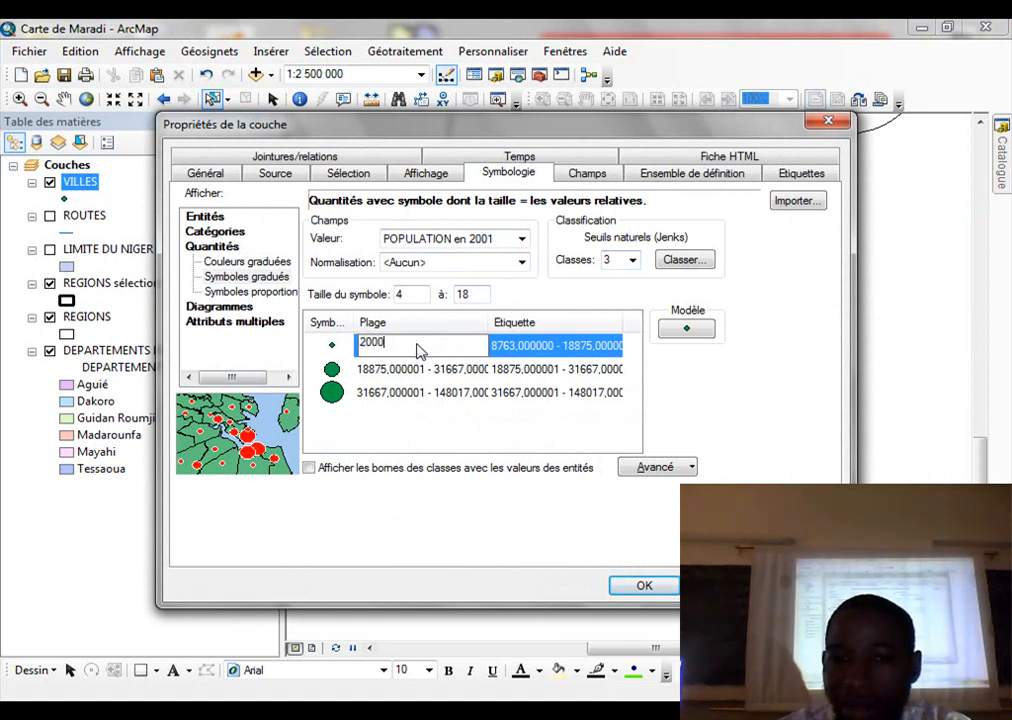
pyautogui.write('0')
pyautogui.press('Return')
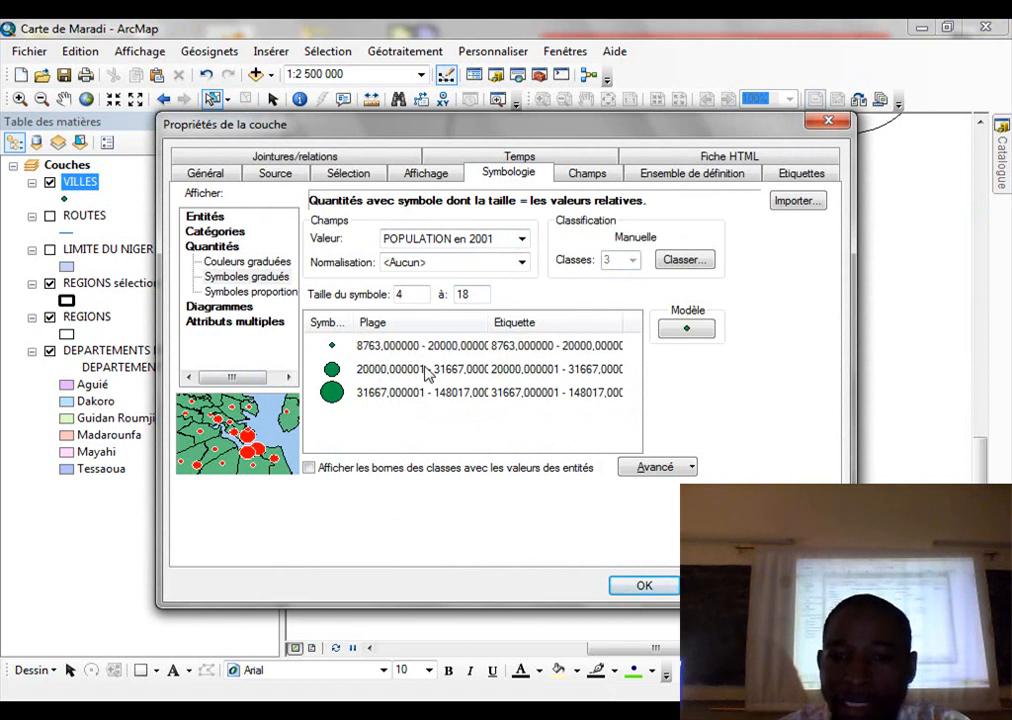
pyautogui.click(428, 369)
pyautogui.click(428, 369)
pyautogui.write('500')
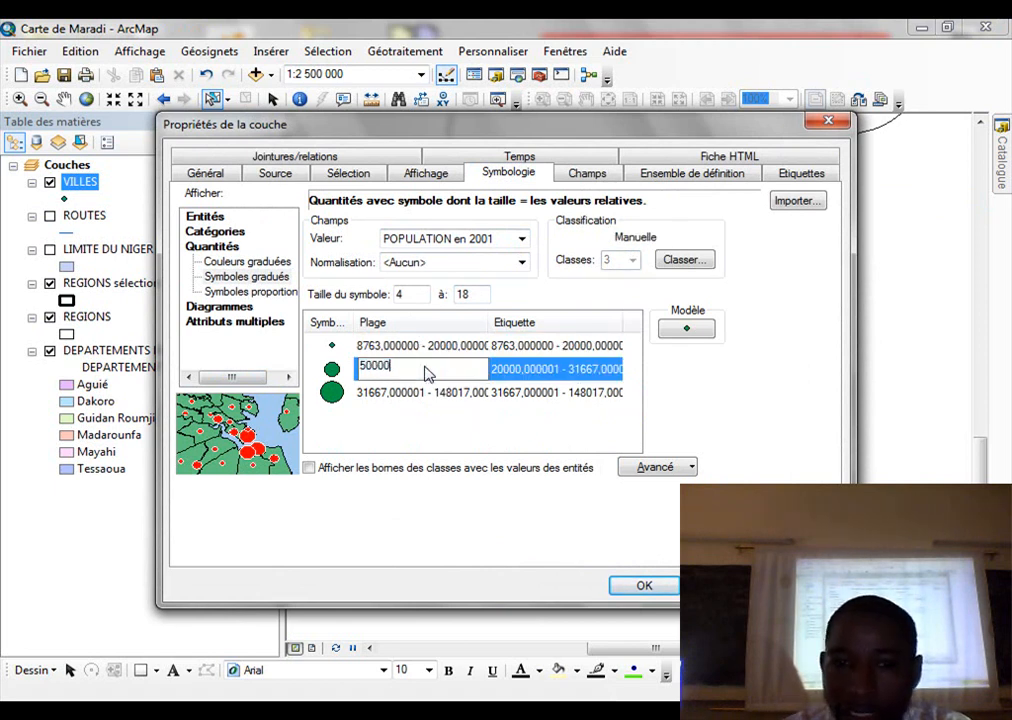
pyautogui.write('00')
pyautogui.press('Return')
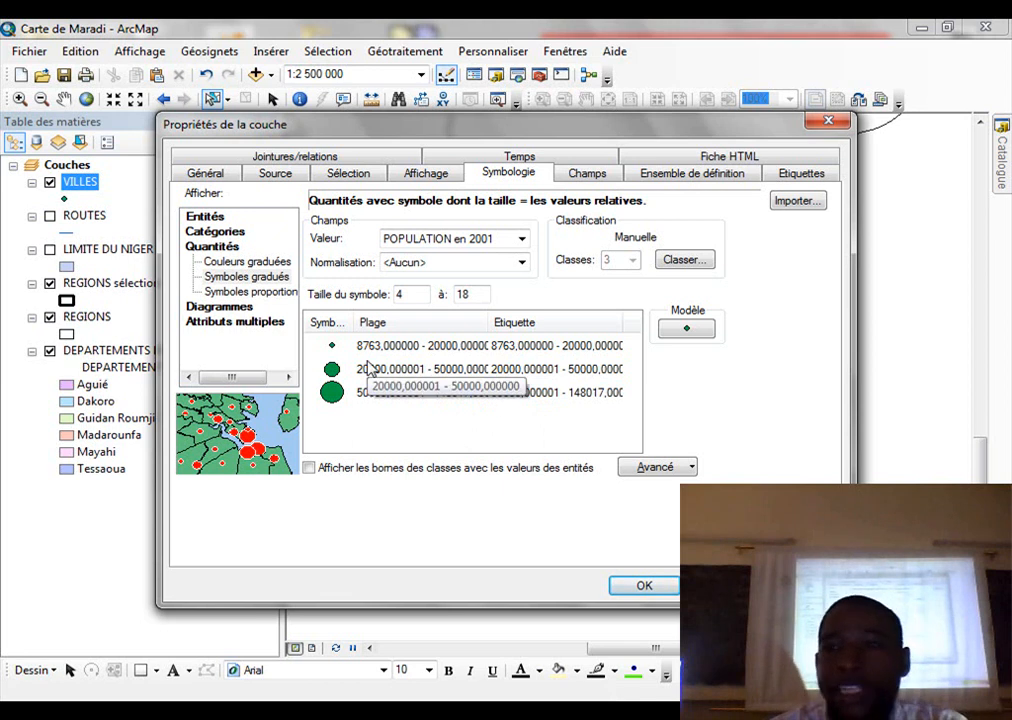
# Reverse the sort order of the VILLES population classes and set the symbol size range from 25 to 13
pyautogui.rightClick(364, 350)
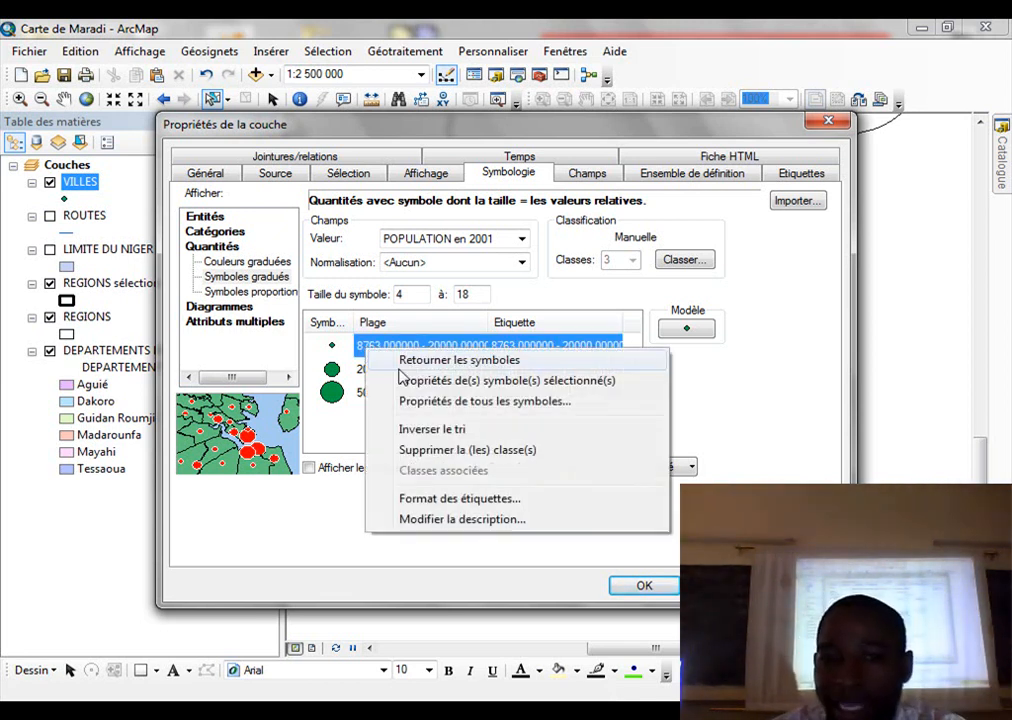
pyautogui.click(430, 431)
pyautogui.doubleClick(410, 294)
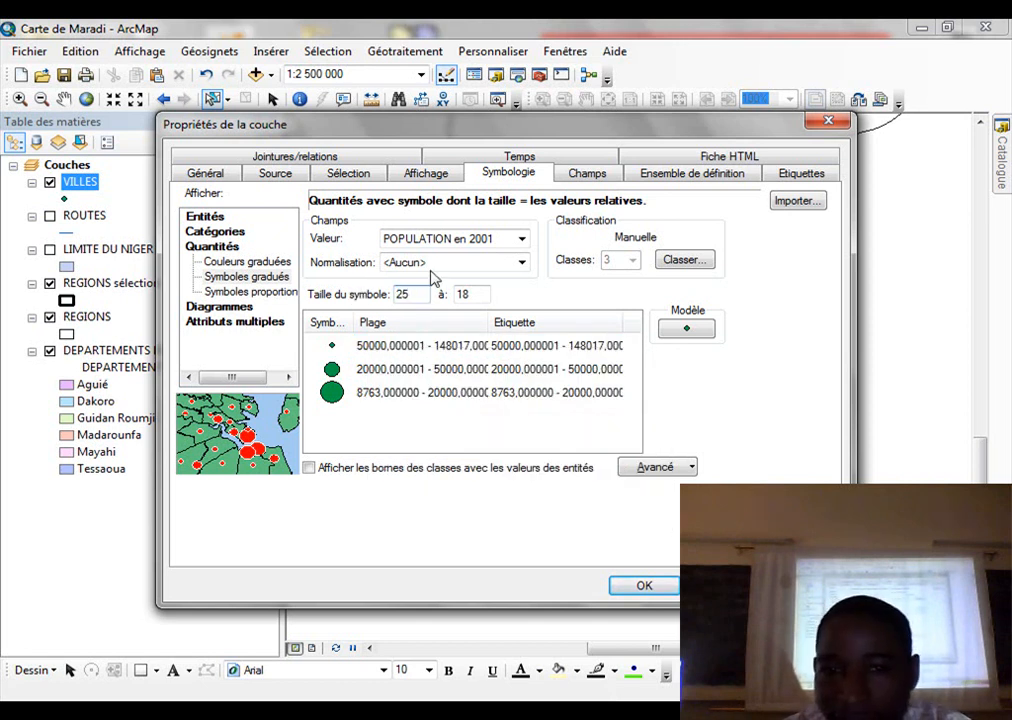
pyautogui.moveTo(479, 297); pyautogui.dragTo(421, 302)
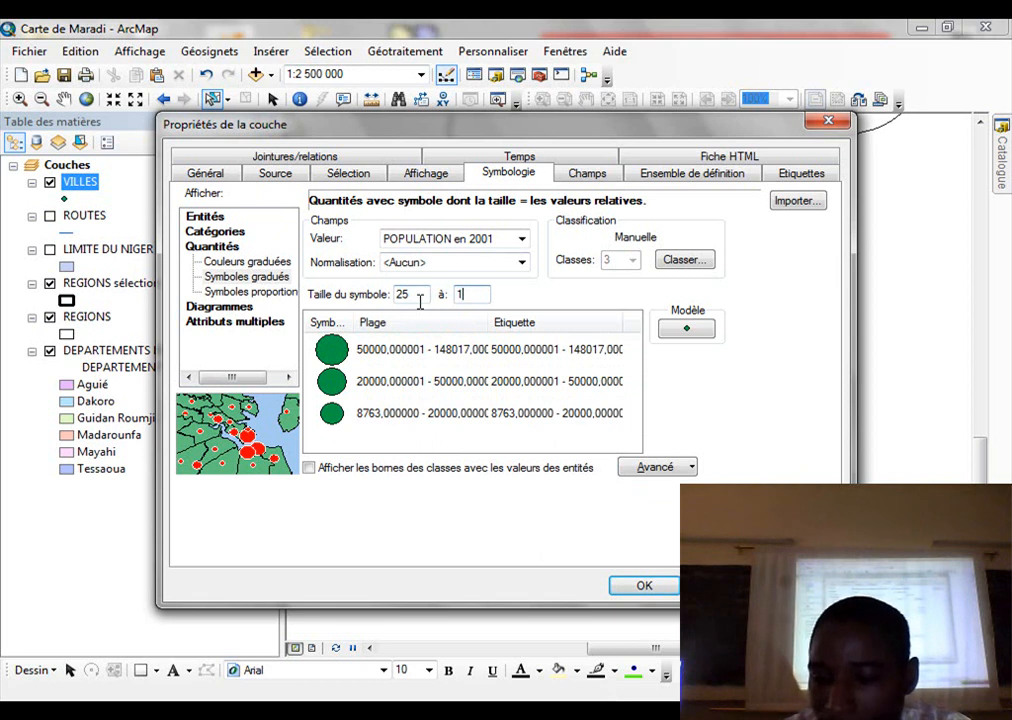
pyautogui.click(418, 297)
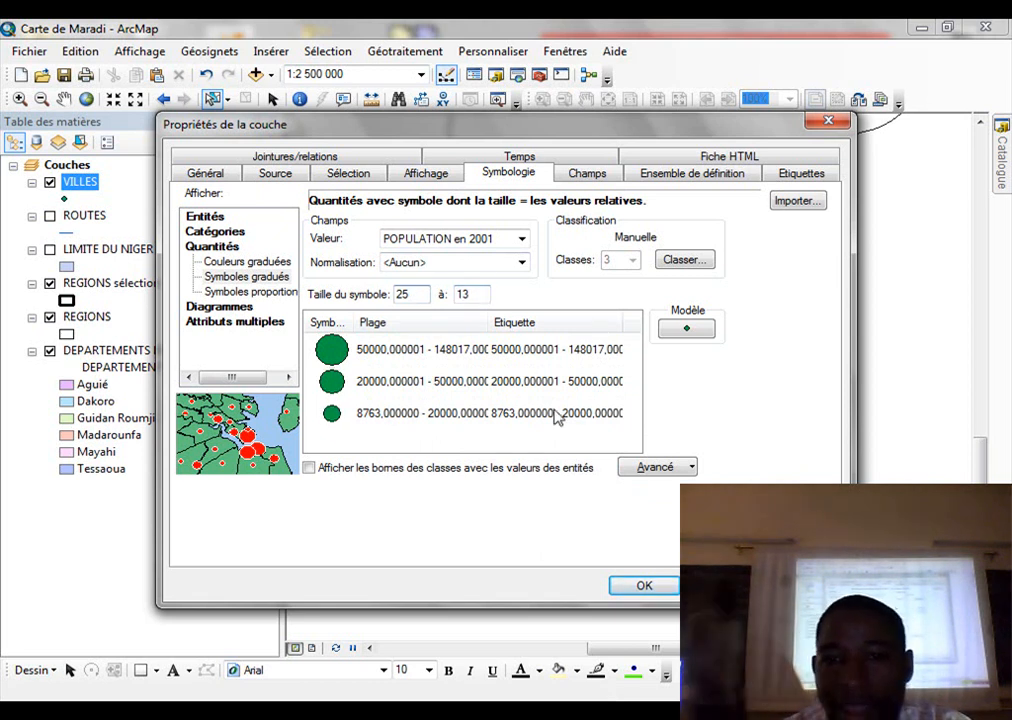
# Change the template symbol of the graduated classes to a yellow Cercle 2
pyautogui.click(680, 333)
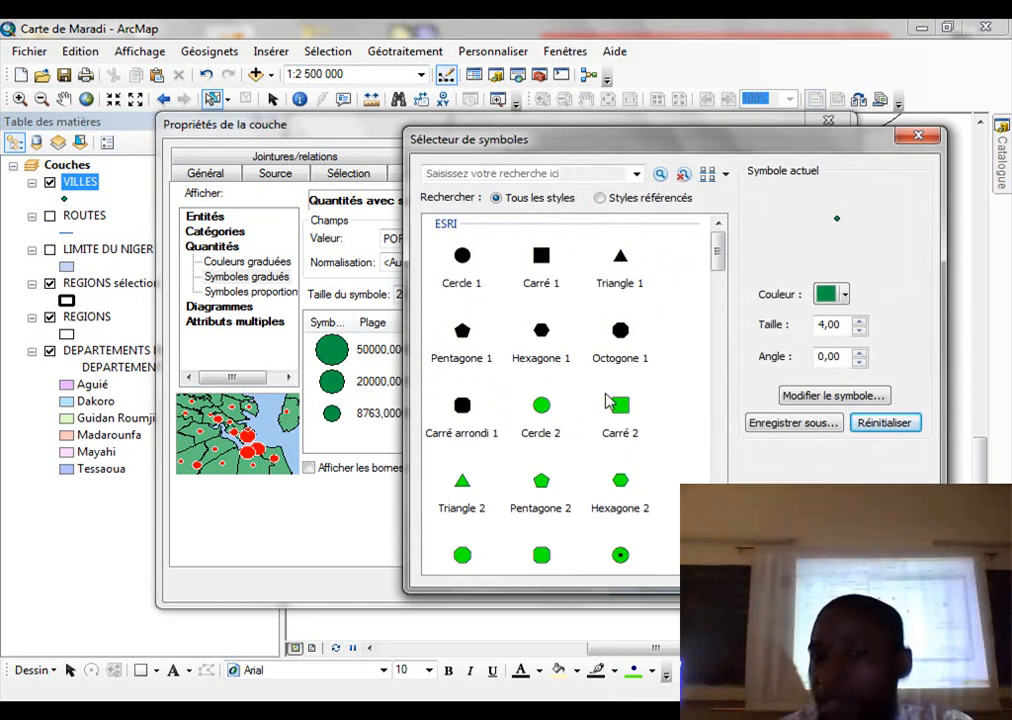
pyautogui.click(542, 407)
pyautogui.click(845, 295)
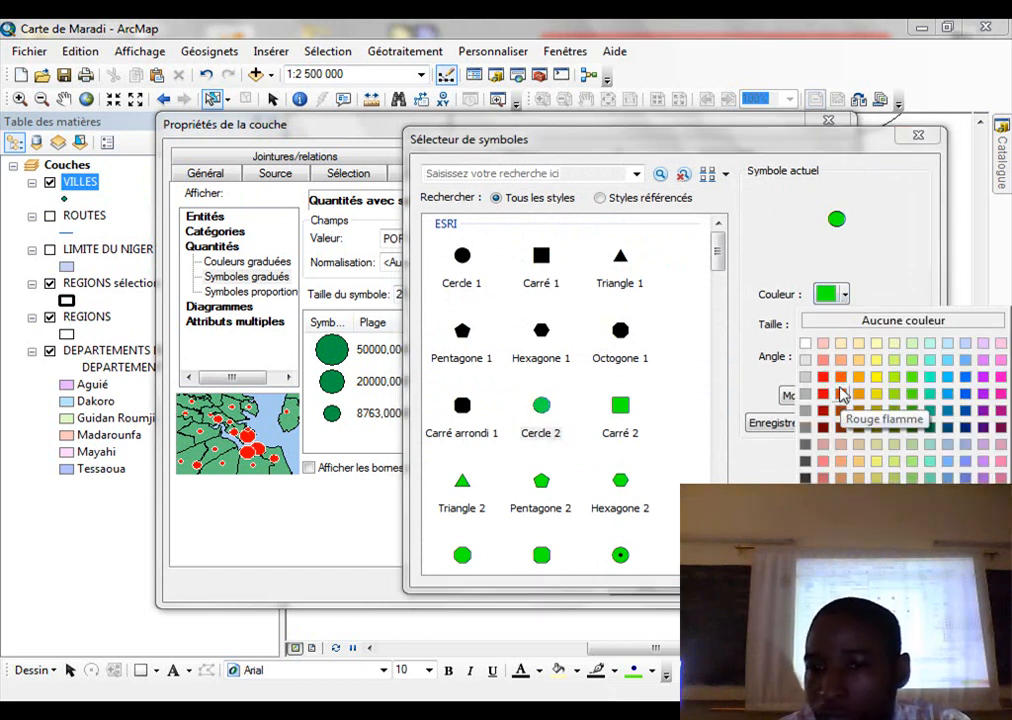
pyautogui.click(876, 378)
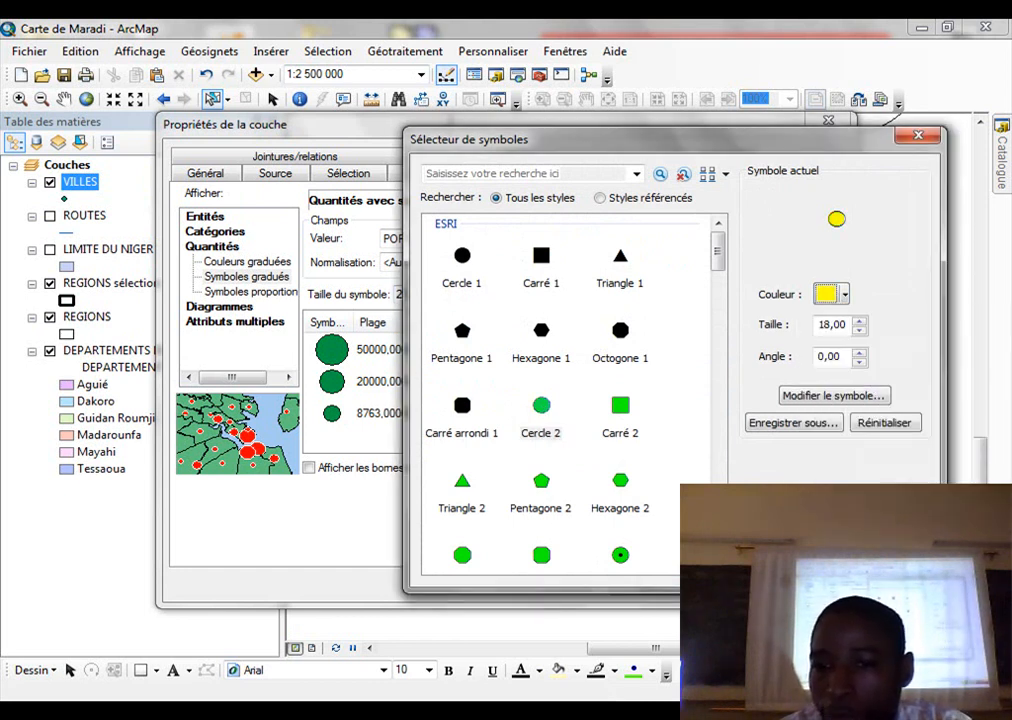
pyautogui.click(790, 567)
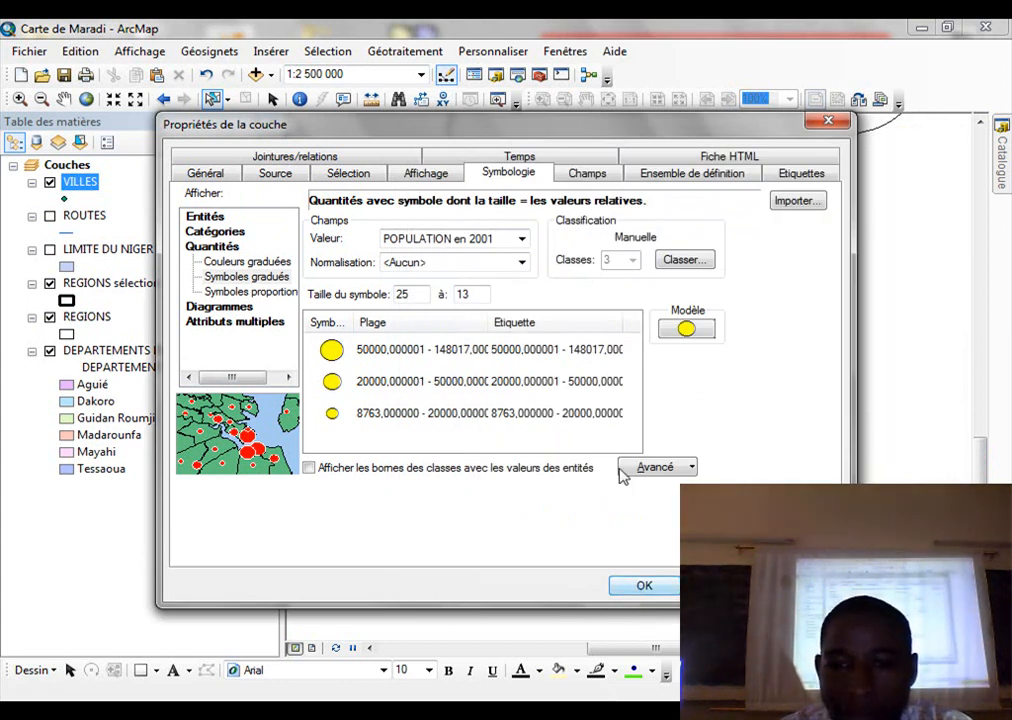
# Label the three classes Plus de 50000 habitants, 20000 à 50000 habitants and Moins de 20000 habitants, and apply the symbology
pyautogui.doubleClick(566, 350)
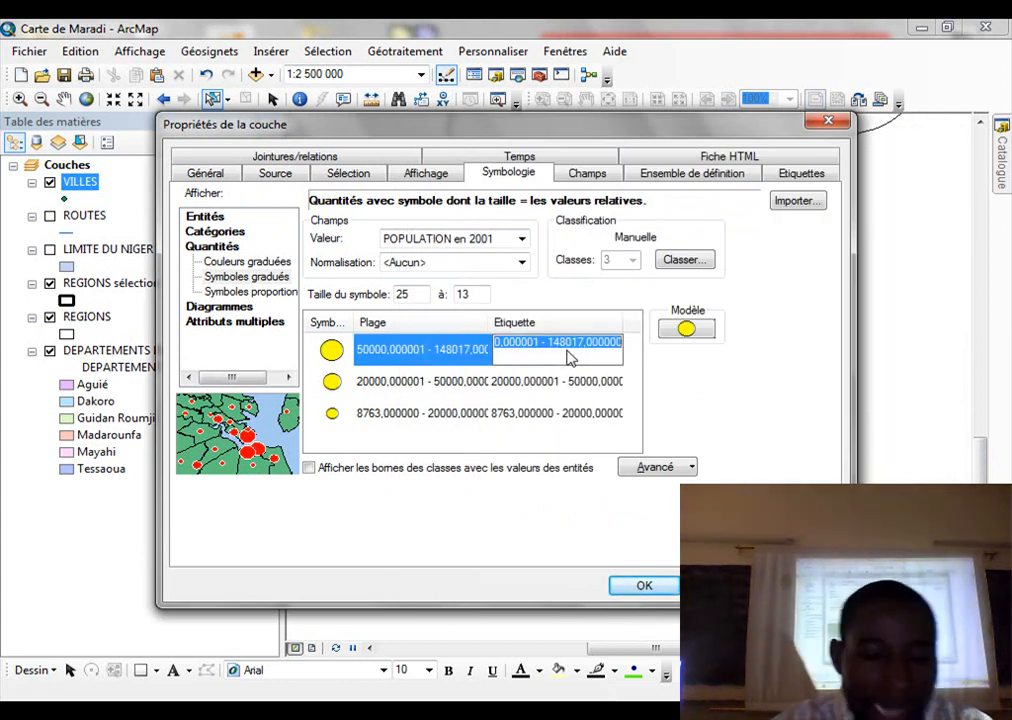
pyautogui.write('Plus de 50000 habitants')
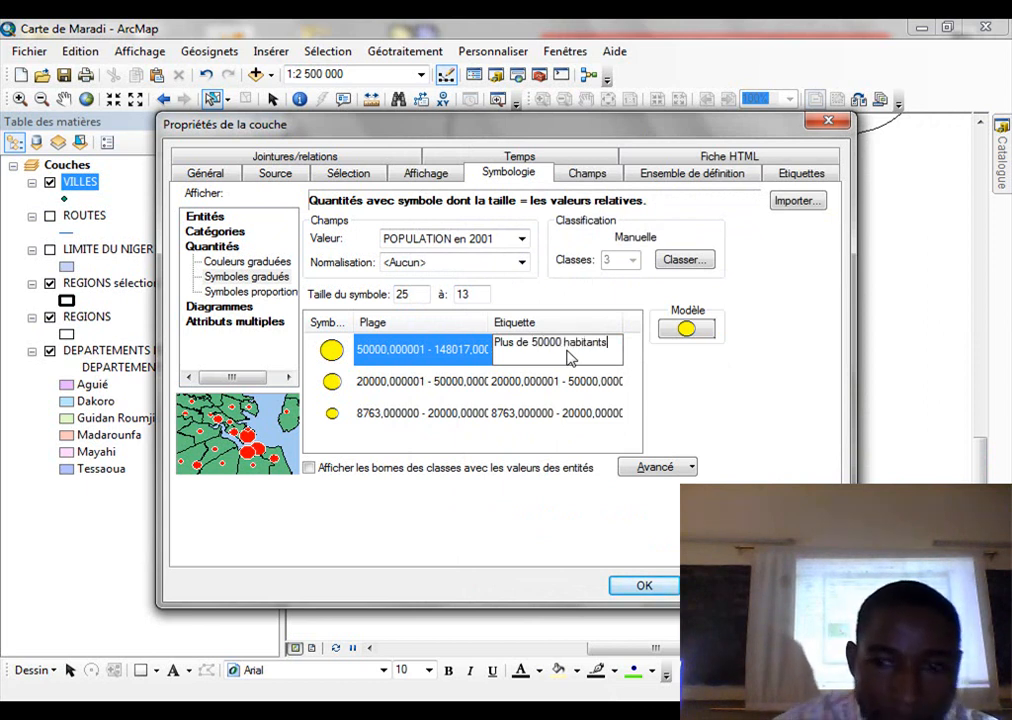
pyautogui.press('Return')
pyautogui.doubleClick(549, 381)
pyautogui.write('20000 à 50000 habitants')
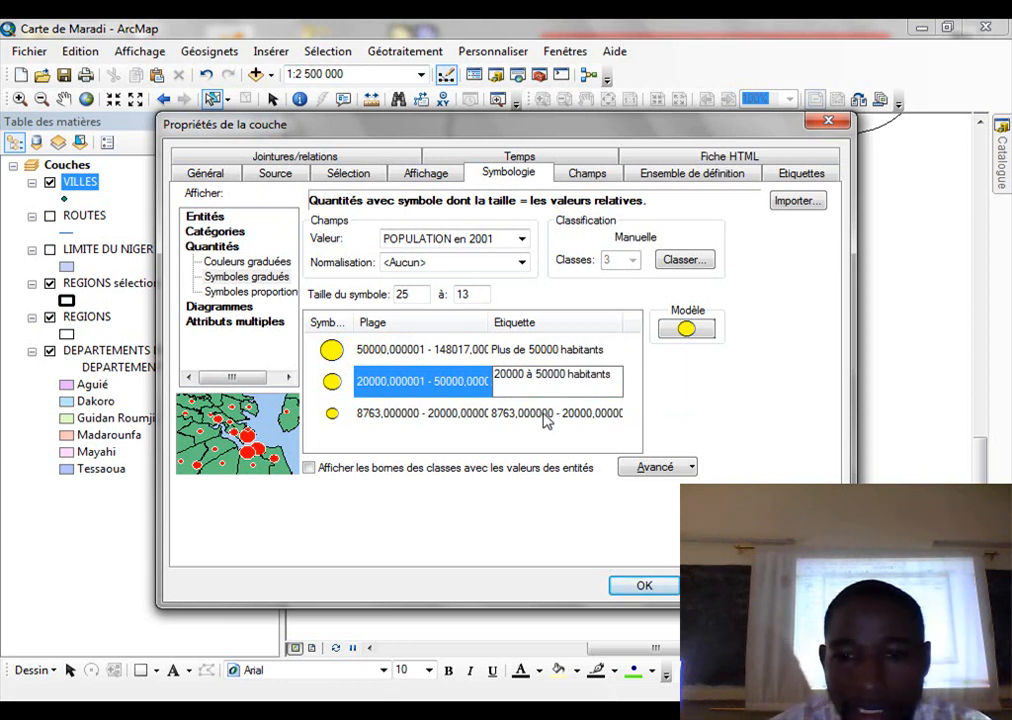
pyautogui.click(550, 413)
pyautogui.click(553, 414)
pyautogui.write('Moins de 20000 habitants')
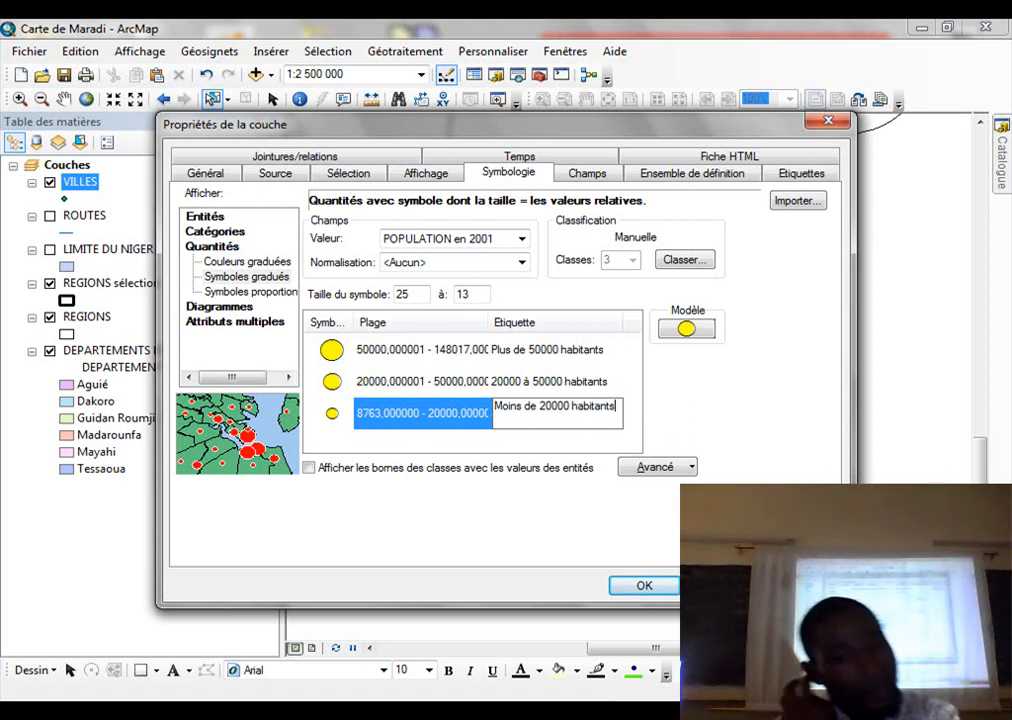
pyautogui.click(643, 590)
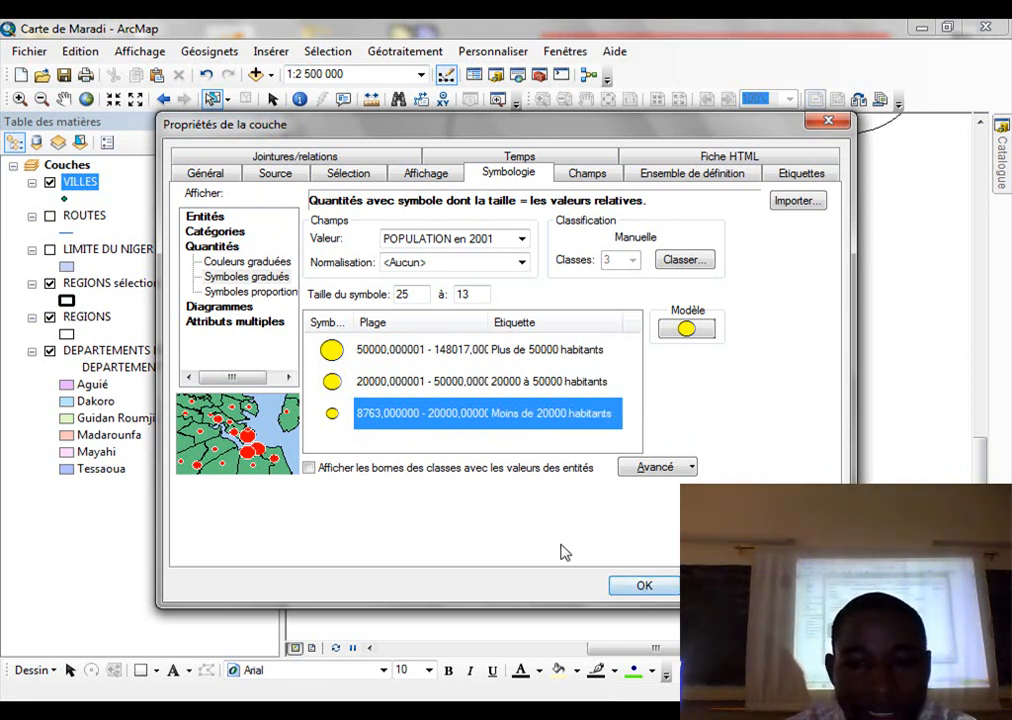
pyautogui.click(634, 586)
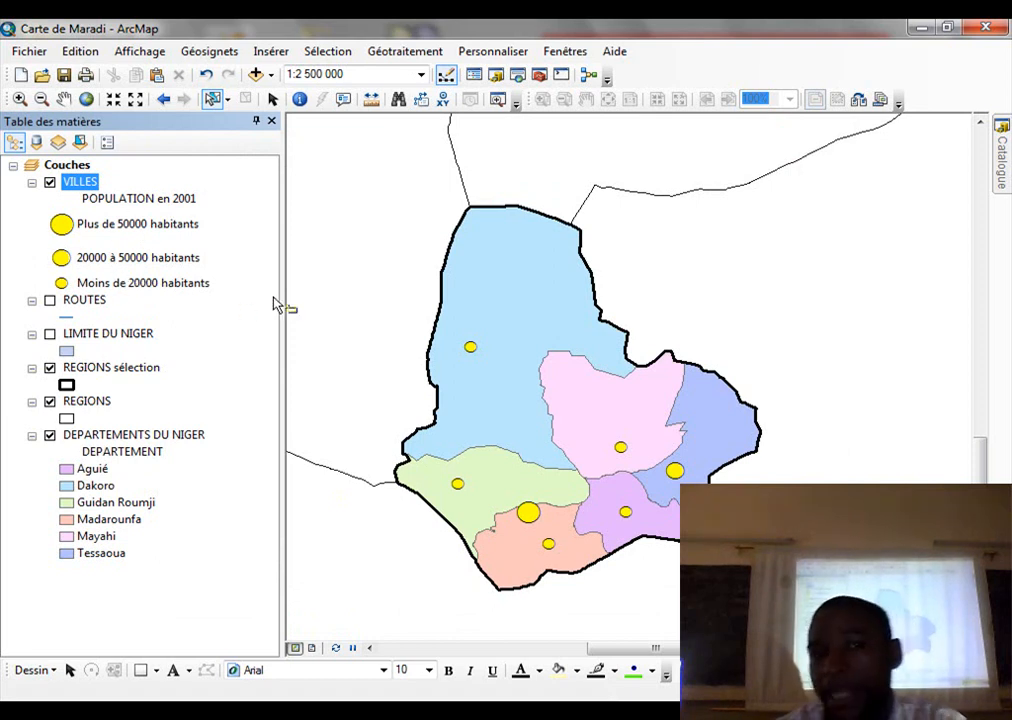
# Display the LIMITE DU NIGER layer and set its polygon symbol to no fill colour
pyautogui.click(50, 334)
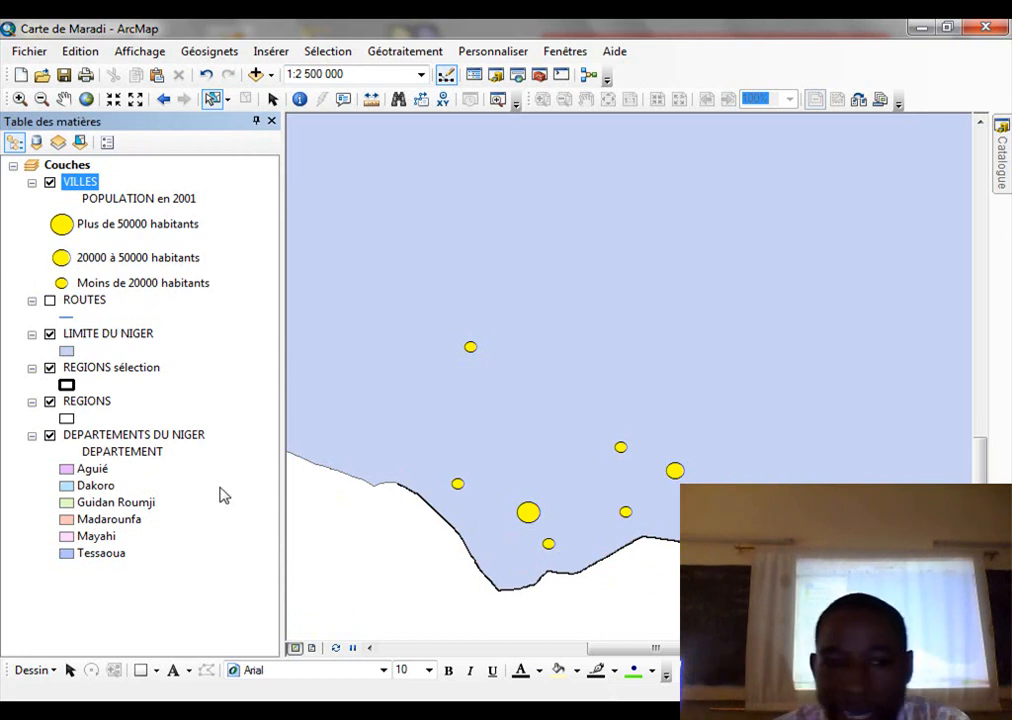
pyautogui.click(67, 352)
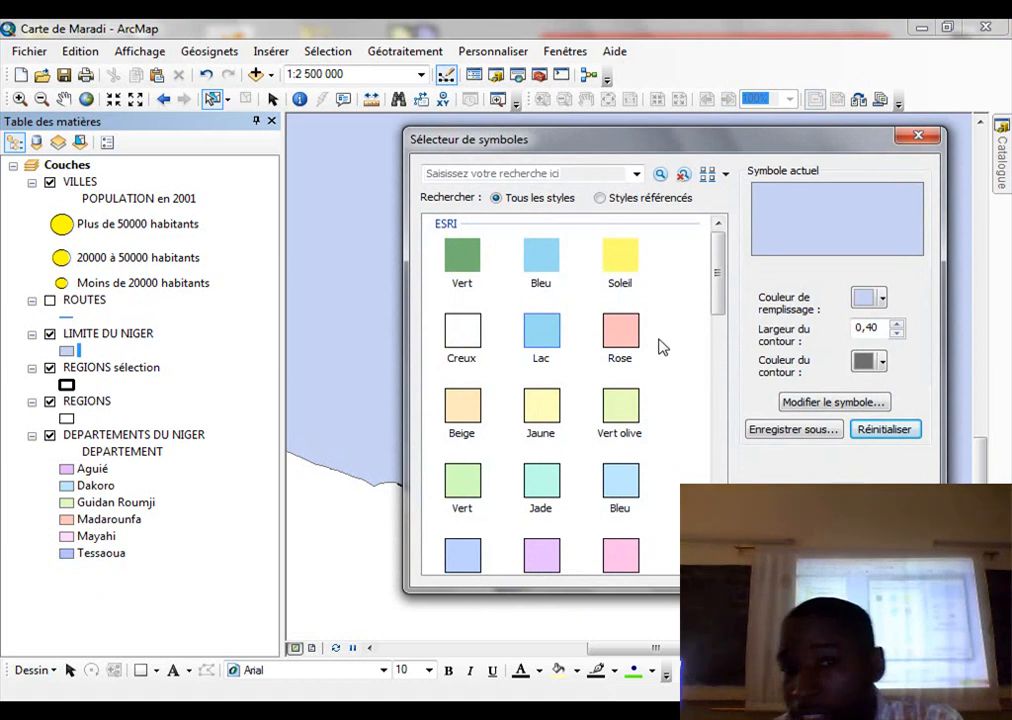
pyautogui.click(868, 404)
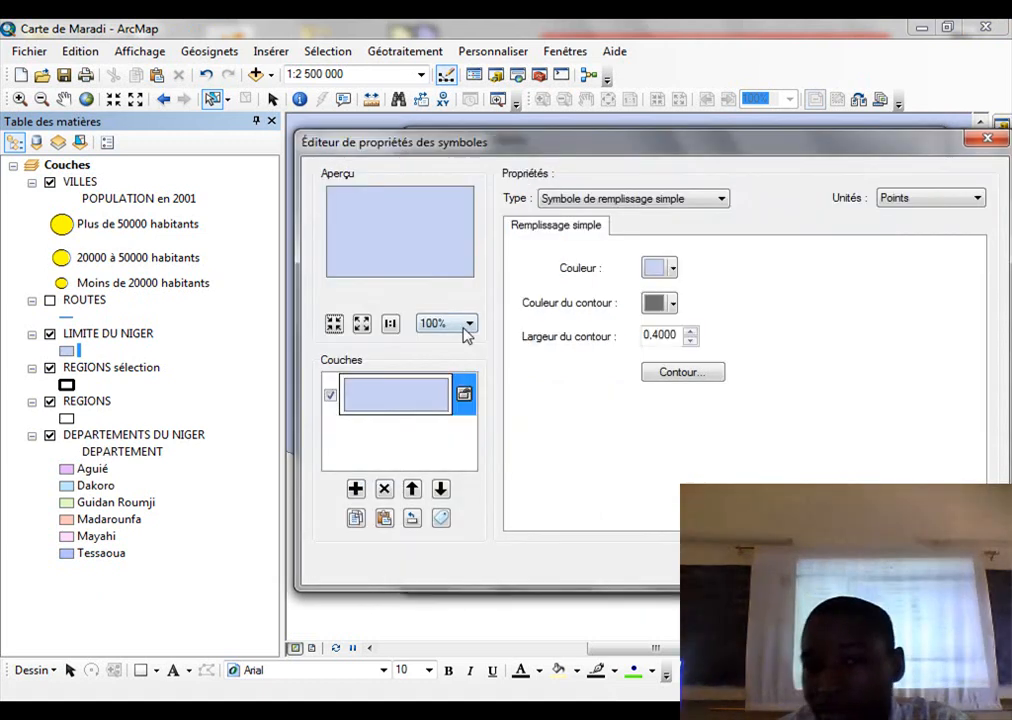
pyautogui.click(672, 268)
pyautogui.click(707, 294)
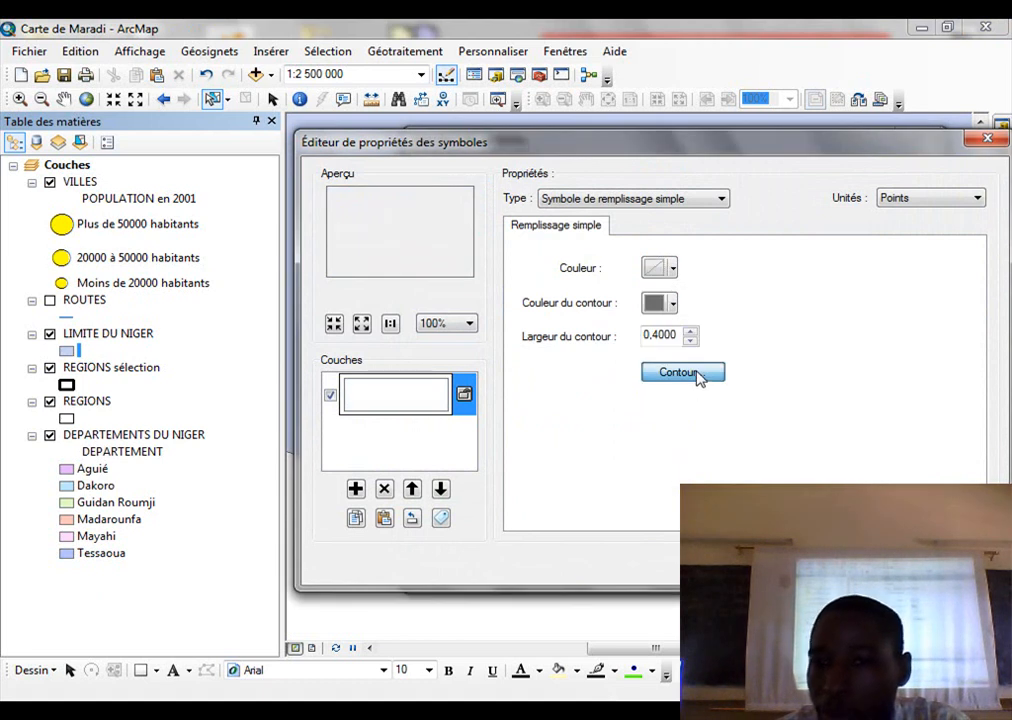
# Give the LIMITE DU NIGER outline the Limite, nationale line style in orange and apply the symbol
pyautogui.click(680, 373)
pyautogui.moveTo(720, 262)
pyautogui.mouseDown()
pyautogui.moveTo(718, 300)
pyautogui.moveTo(718, 282)
pyautogui.mouseUp()
pyautogui.click(545, 312)
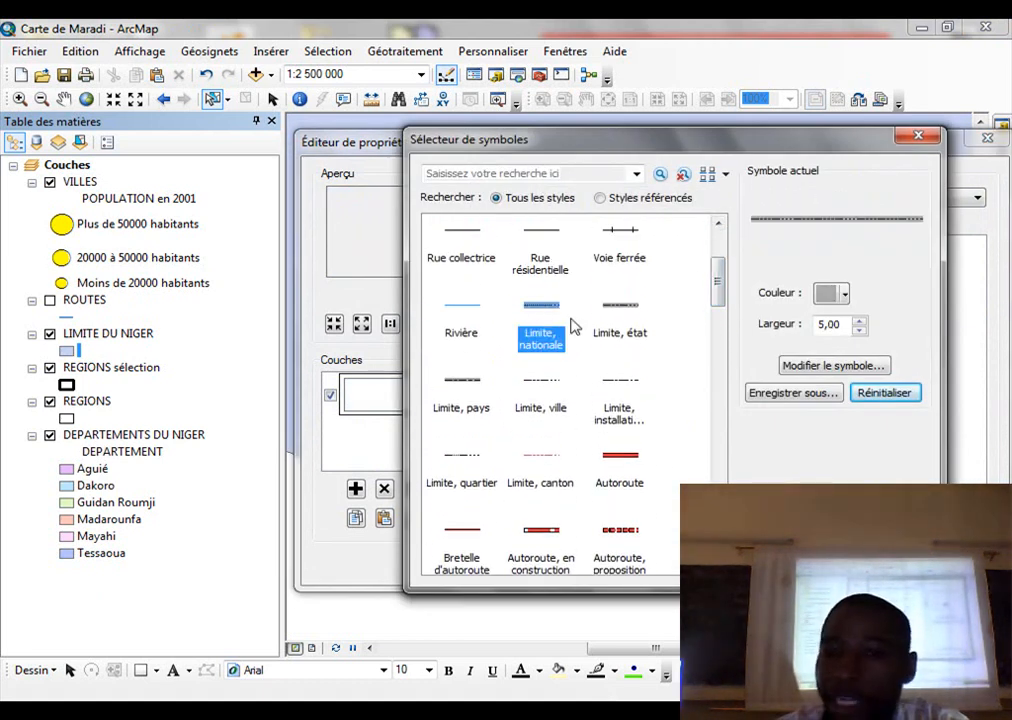
pyautogui.click(838, 293)
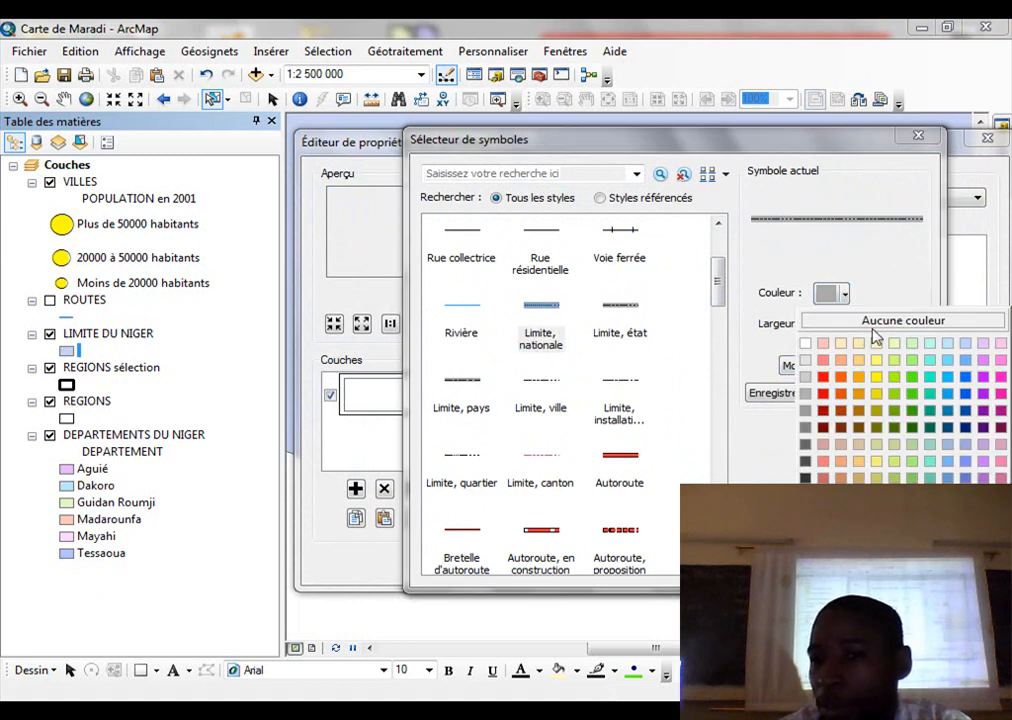
pyautogui.click(858, 393)
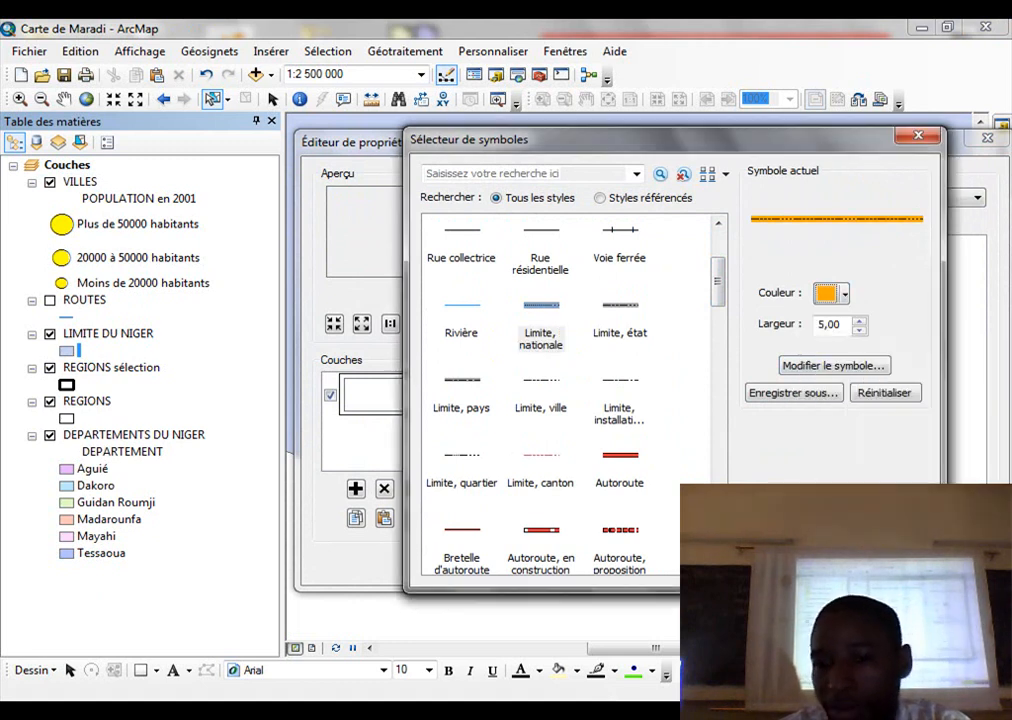
pyautogui.click(805, 560)
pyautogui.click(852, 562)
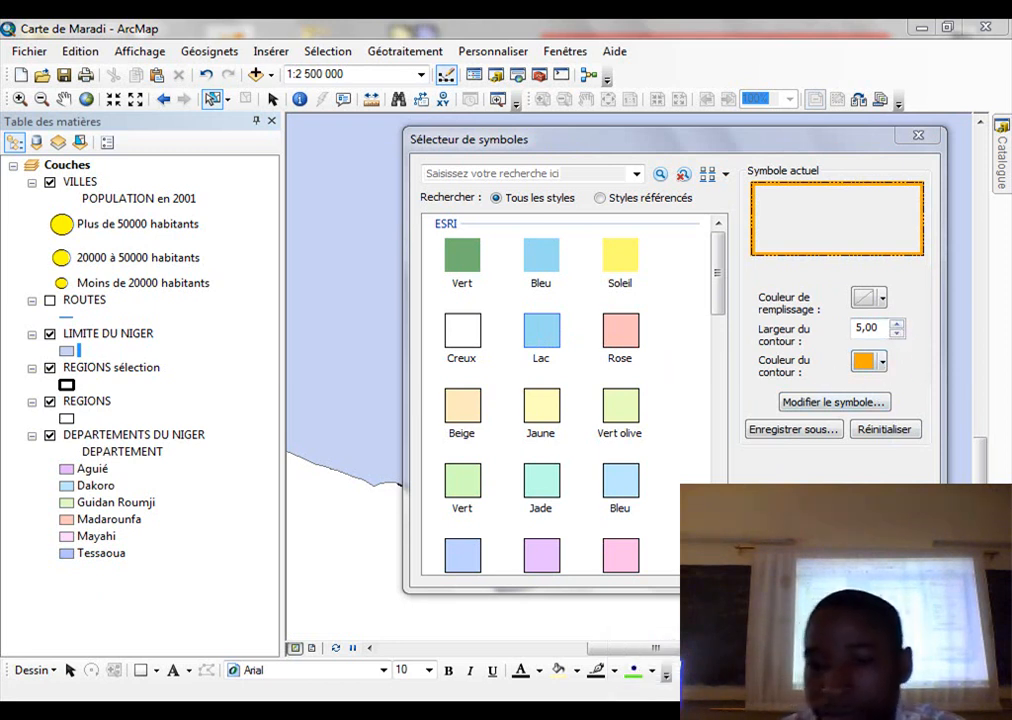
pyautogui.click(797, 564)
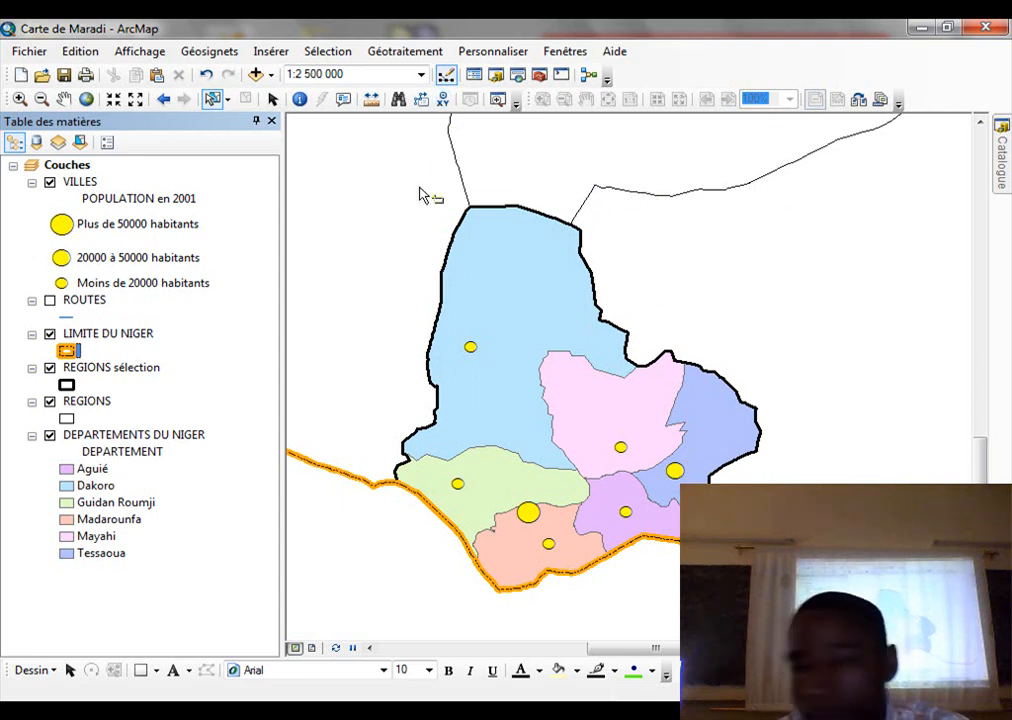
# Display the ROUTES layer and set up the Découper tool with ROUTES as input entities and REGIONS sélection as clipping entities
pyautogui.click(49, 301)
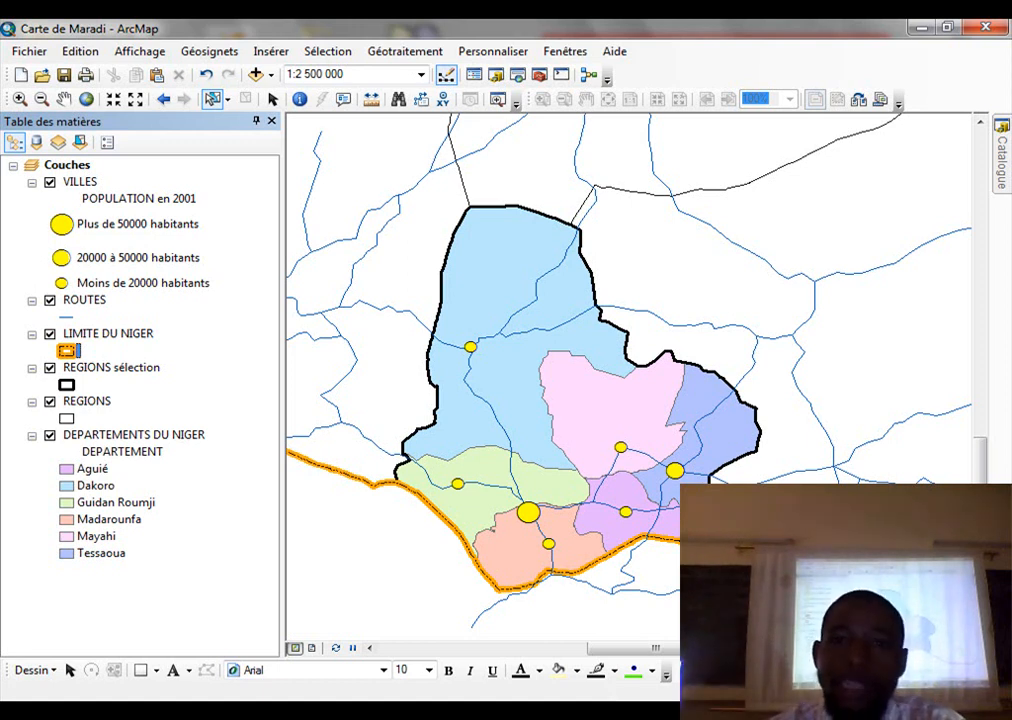
pyautogui.click(406, 54)
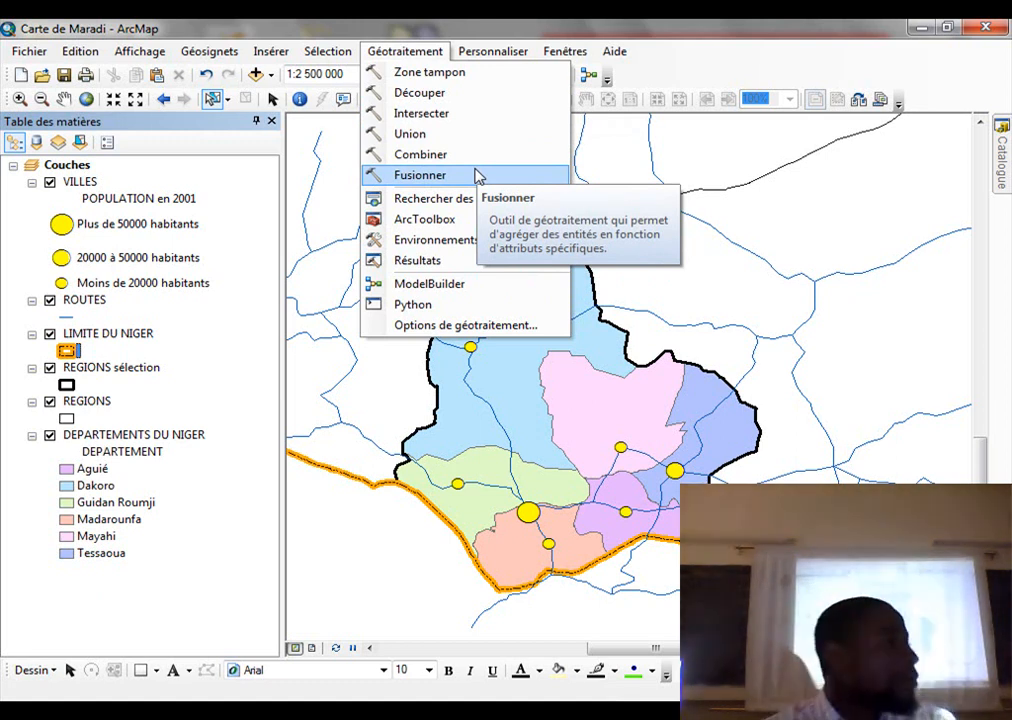
pyautogui.click(476, 104)
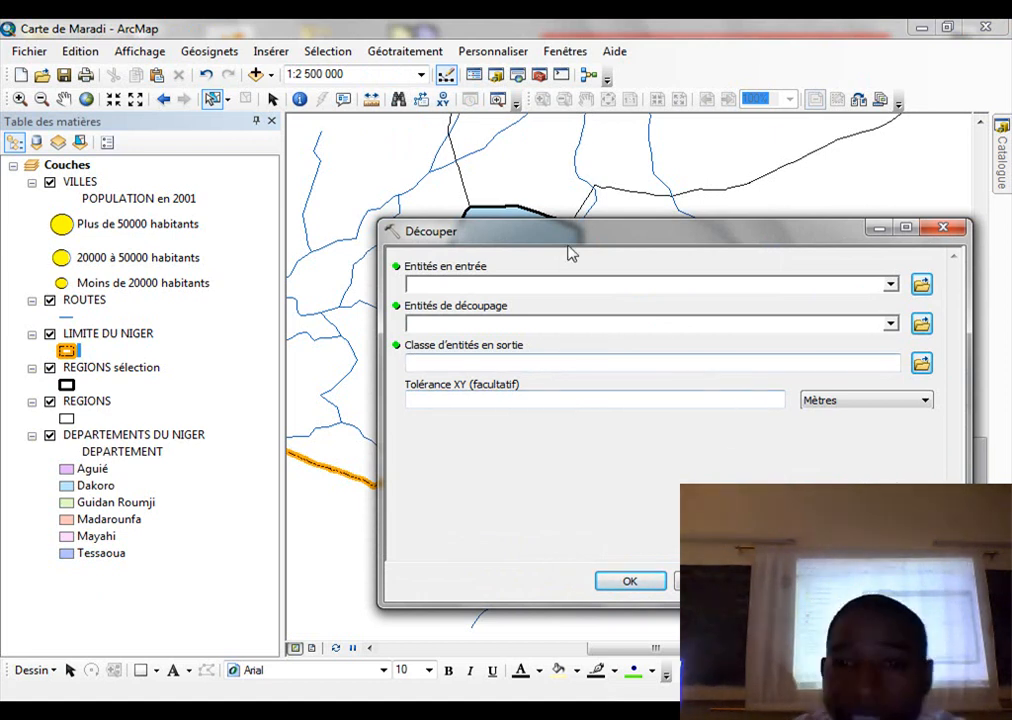
pyautogui.moveTo(583, 246); pyautogui.dragTo(610, 237)
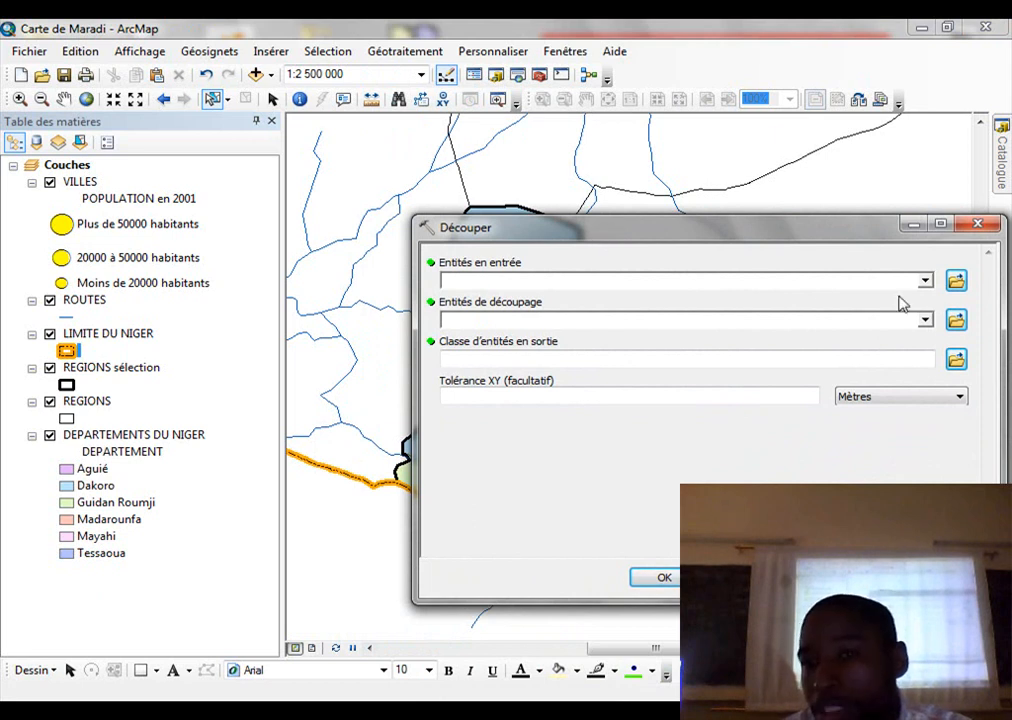
pyautogui.click(925, 281)
pyautogui.click(503, 318)
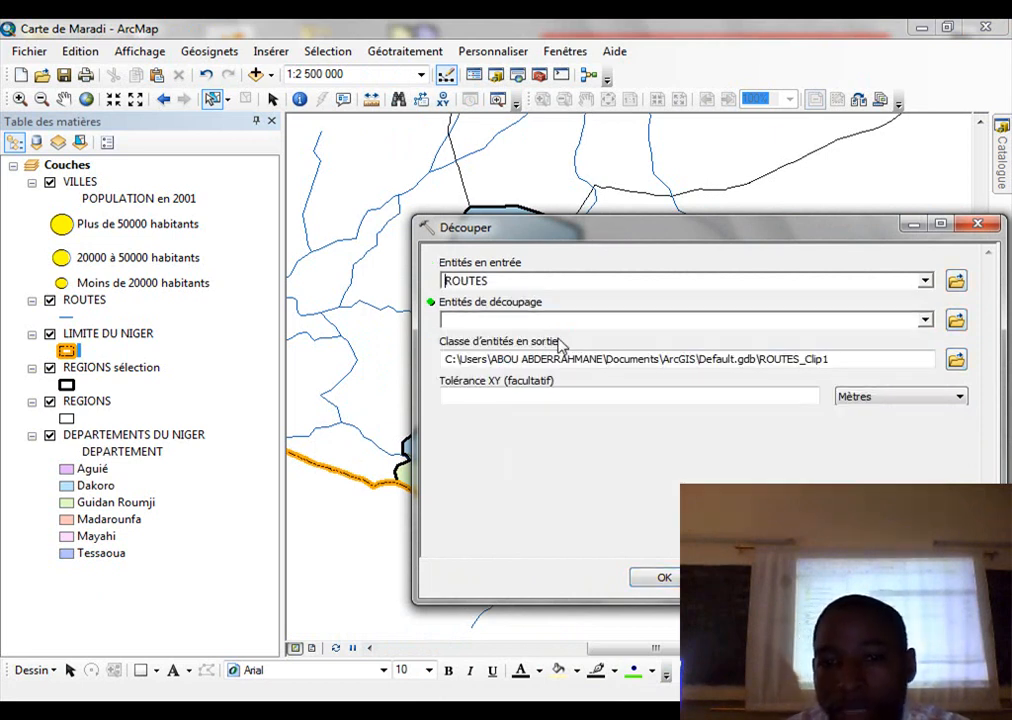
pyautogui.click(925, 320)
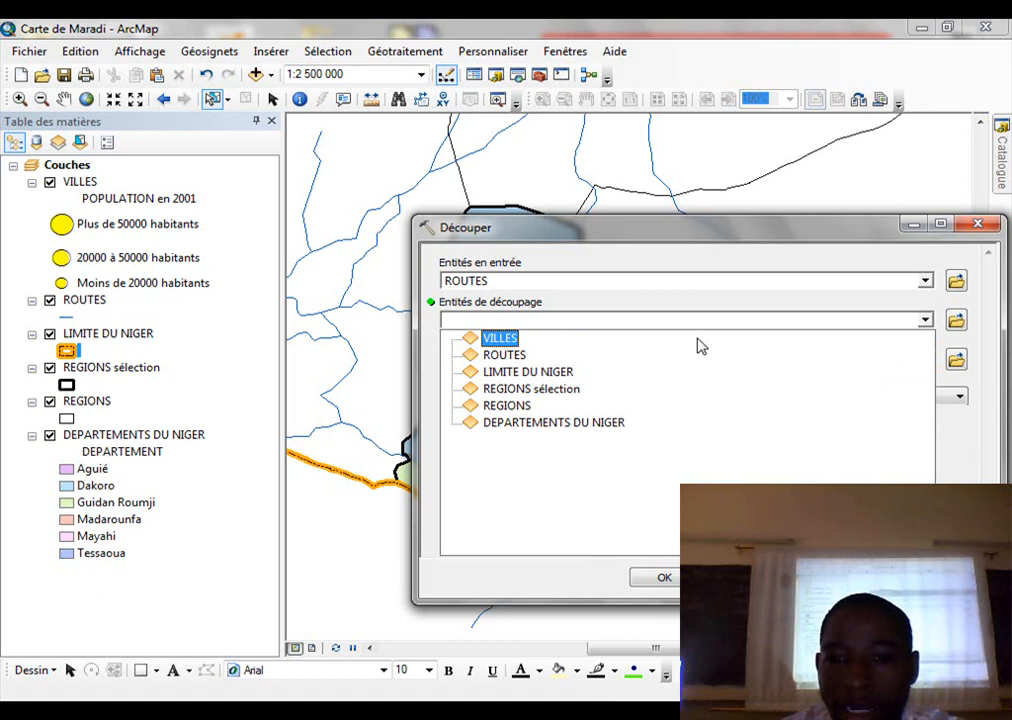
pyautogui.click(545, 399)
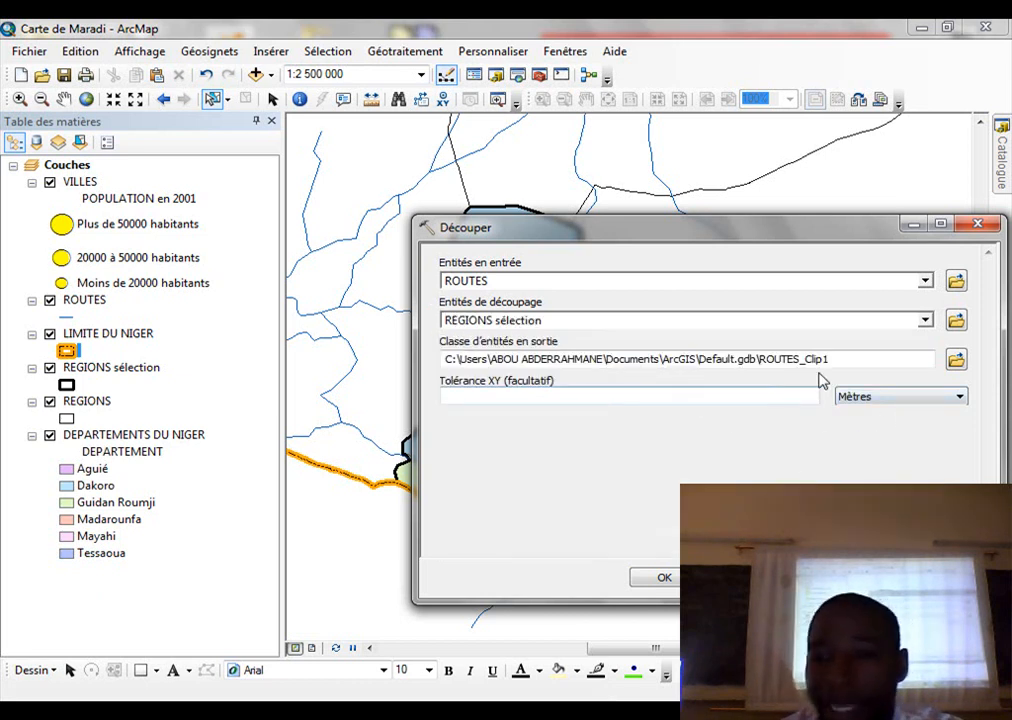
# Name the output feature class Route_Maradi in the FORMATION SIG folder, run the clip and hide the original ROUTES layer
pyautogui.click(956, 359)
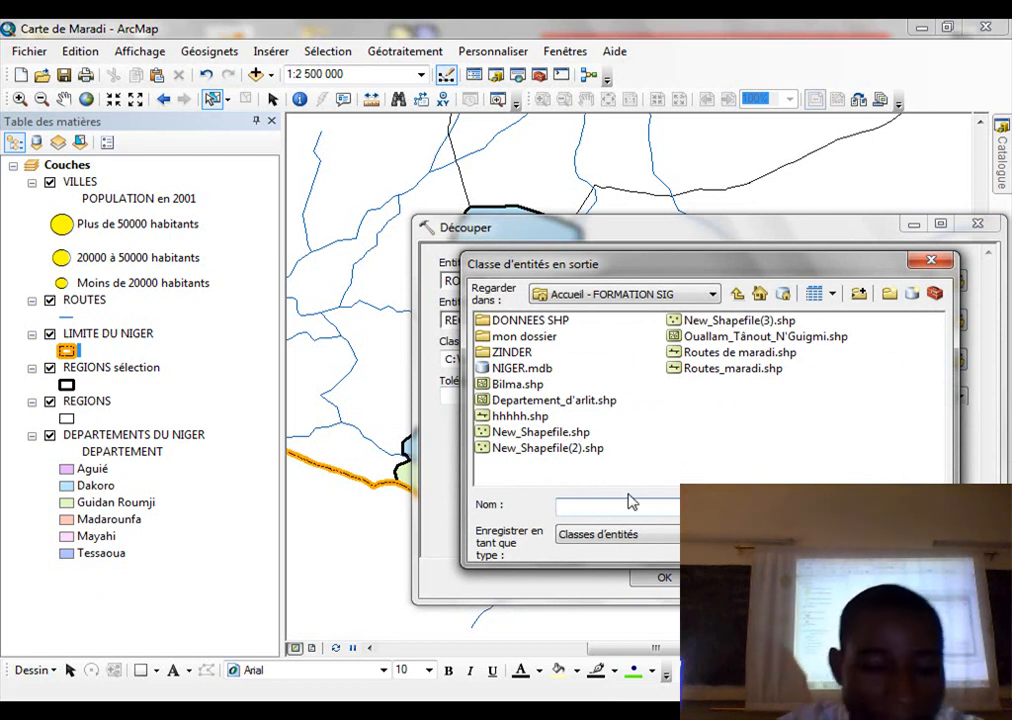
pyautogui.write('Route')
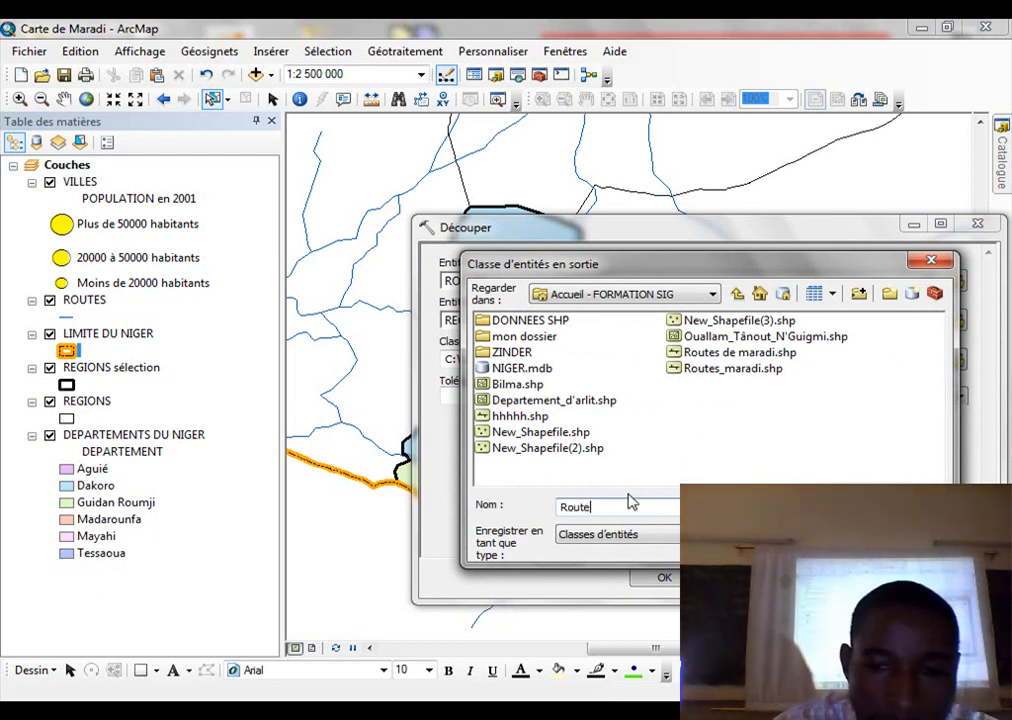
pyautogui.write('s')
pyautogui.press('BackSpace')
pyautogui.write('_Maradi')
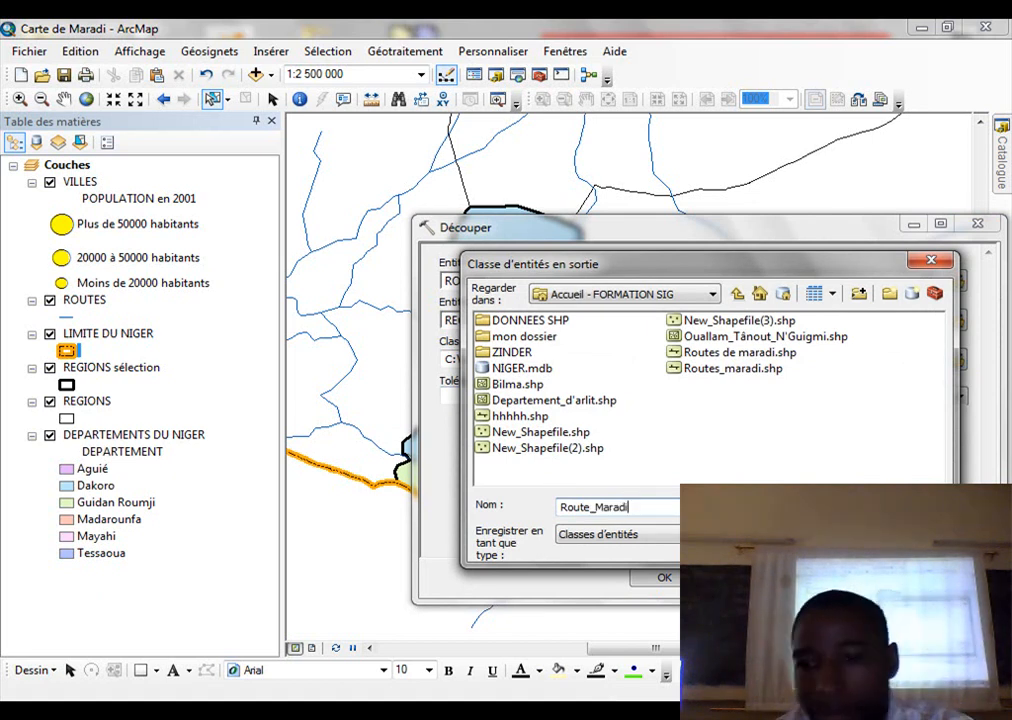
pyautogui.press('Return')
pyautogui.click(672, 577)
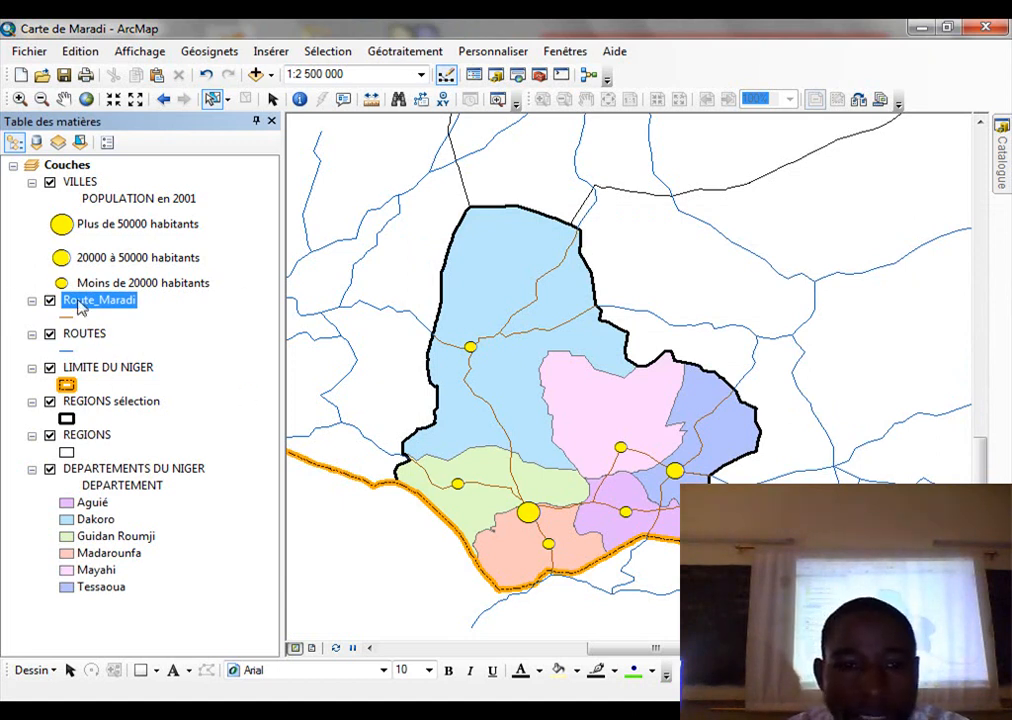
pyautogui.click(50, 335)
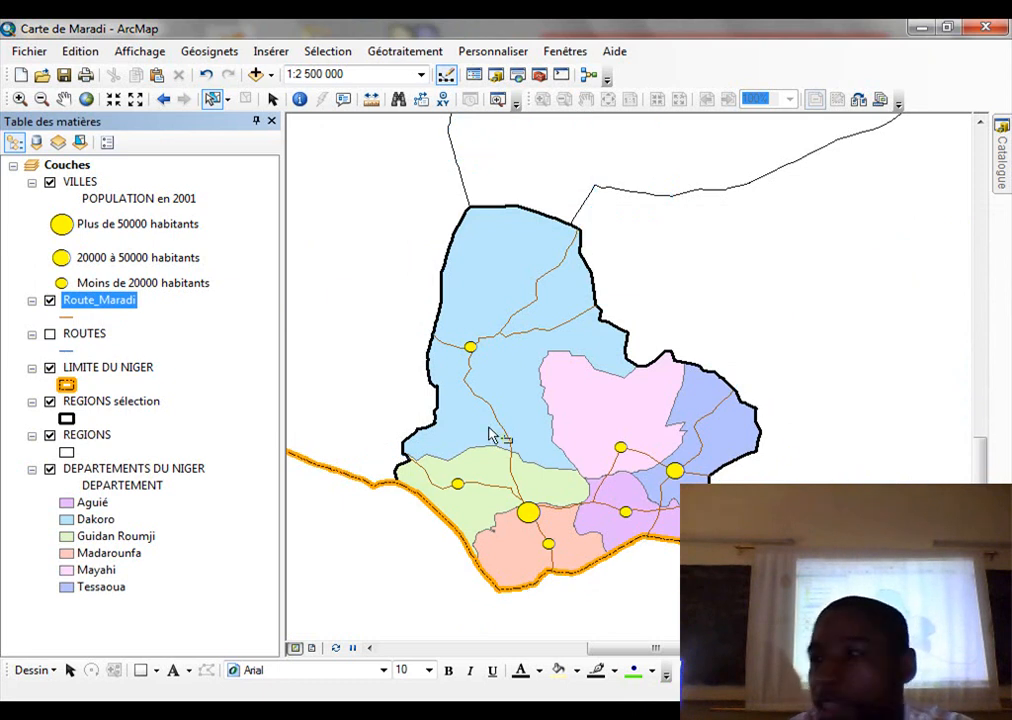
# Symbolise the Route_Maradi layer by unique values of TYPE, adding all values and excluding the all-other-values class
pyautogui.doubleClick(104, 300)
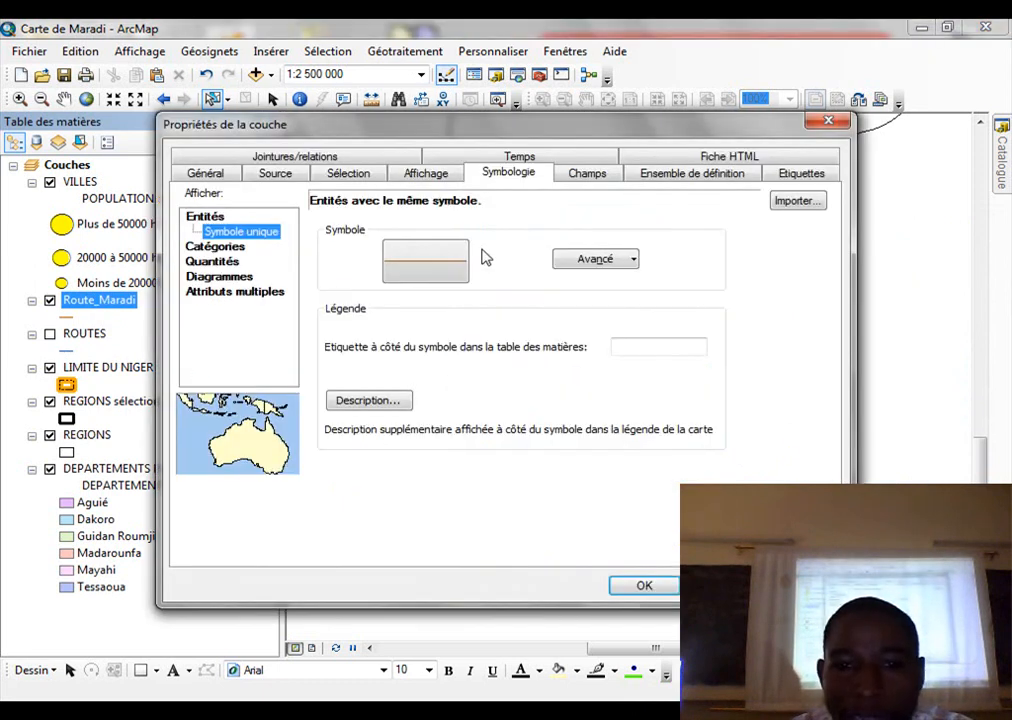
pyautogui.click(214, 246)
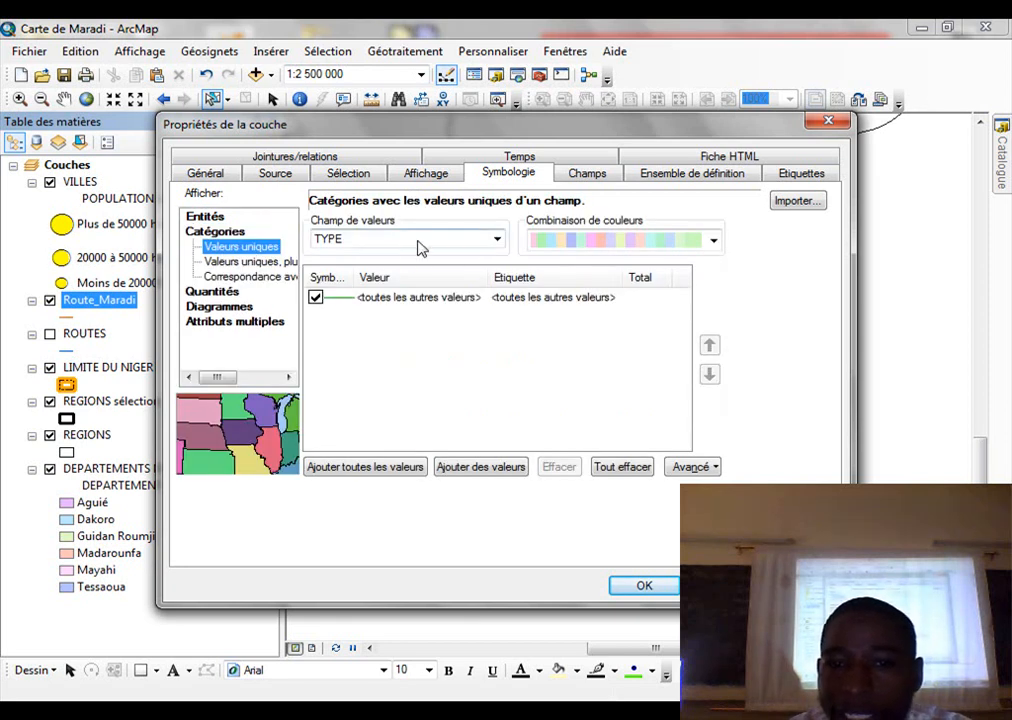
pyautogui.click(316, 297)
pyautogui.click(384, 466)
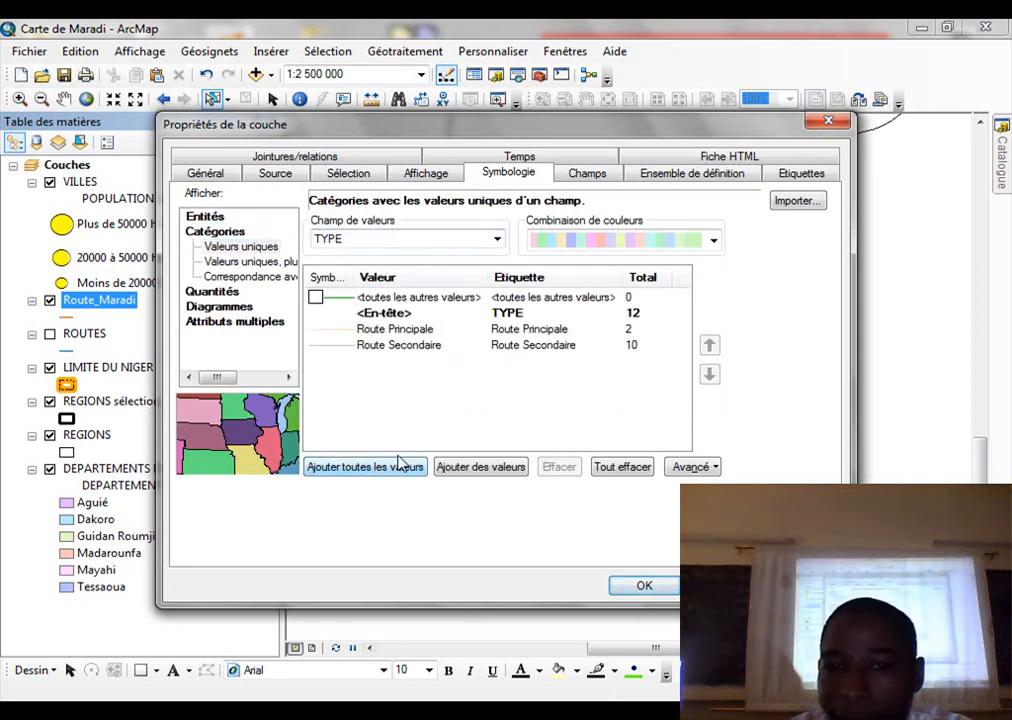
# Give the Route Principale class the red cased Autoroute line symbol, 3,40 wide
pyautogui.doubleClick(340, 330)
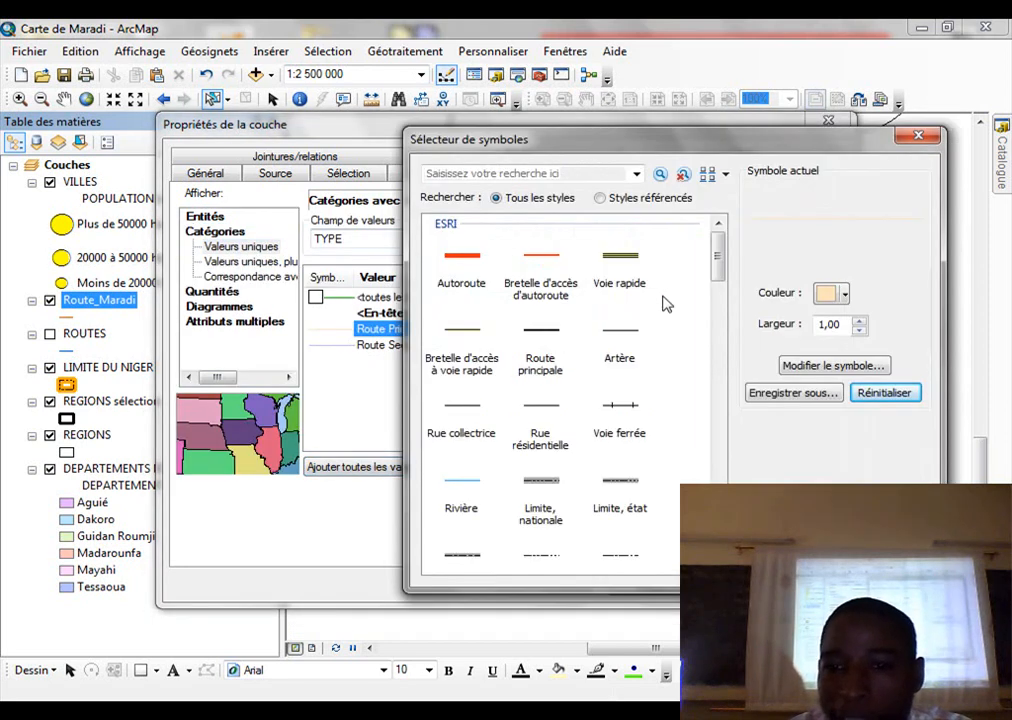
pyautogui.moveTo(717, 262); pyautogui.dragTo(720, 300)
pyautogui.click(619, 370)
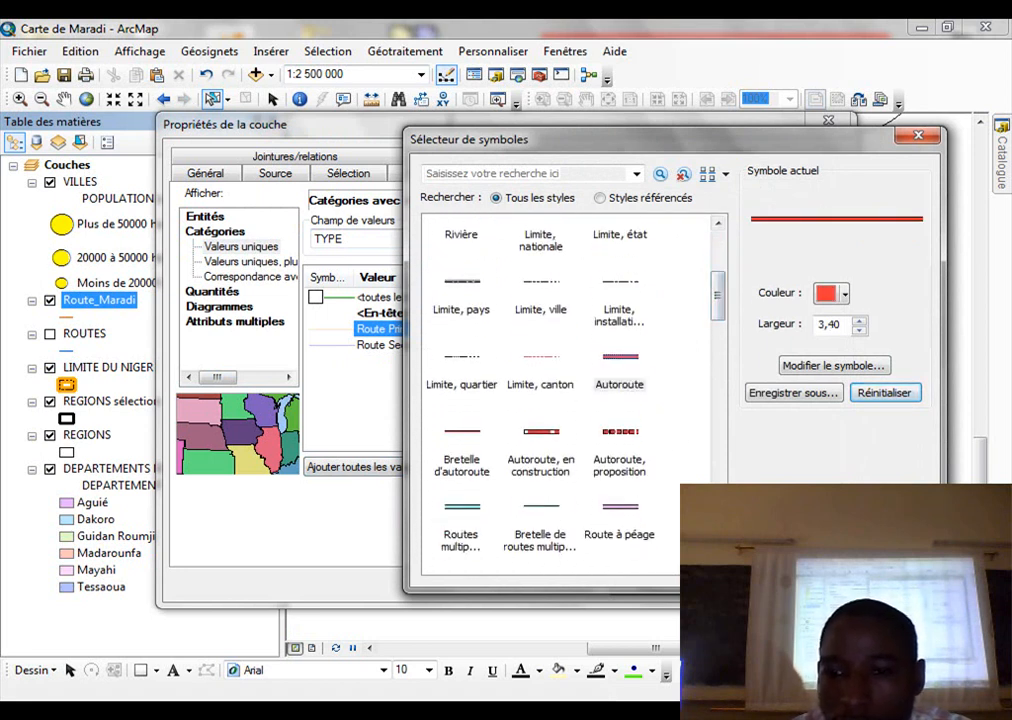
pyautogui.click(794, 566)
# Give the Route Secondaire class the Bretelle d'accès d'autoroute line symbol, apply the road symbology and leave no map entities selected
pyautogui.doubleClick(337, 346)
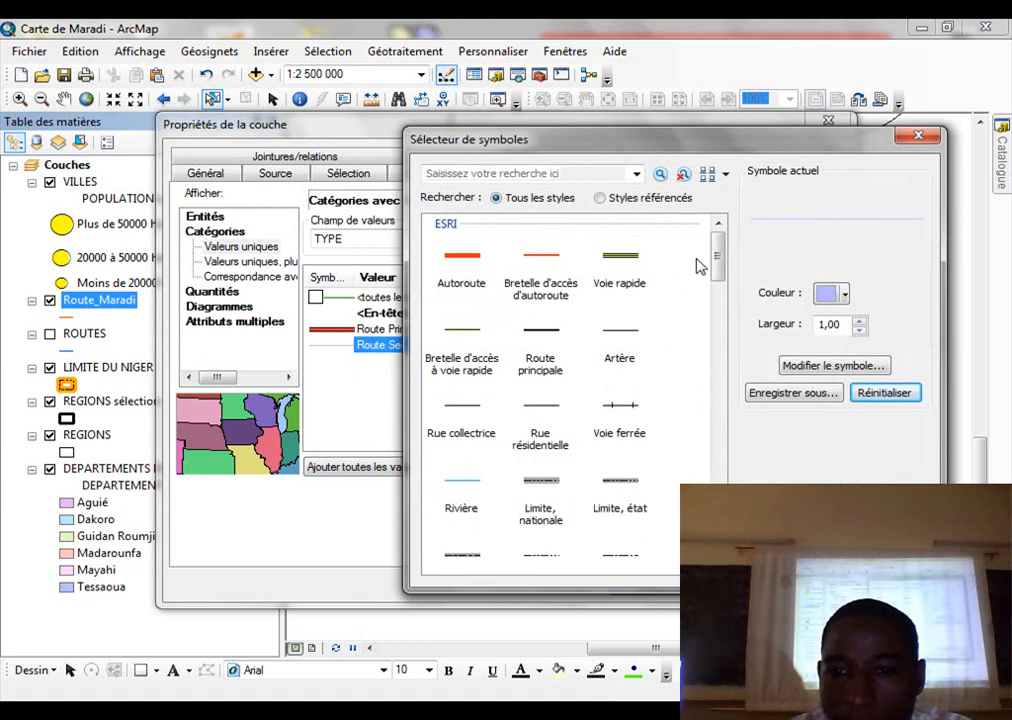
pyautogui.click(545, 262)
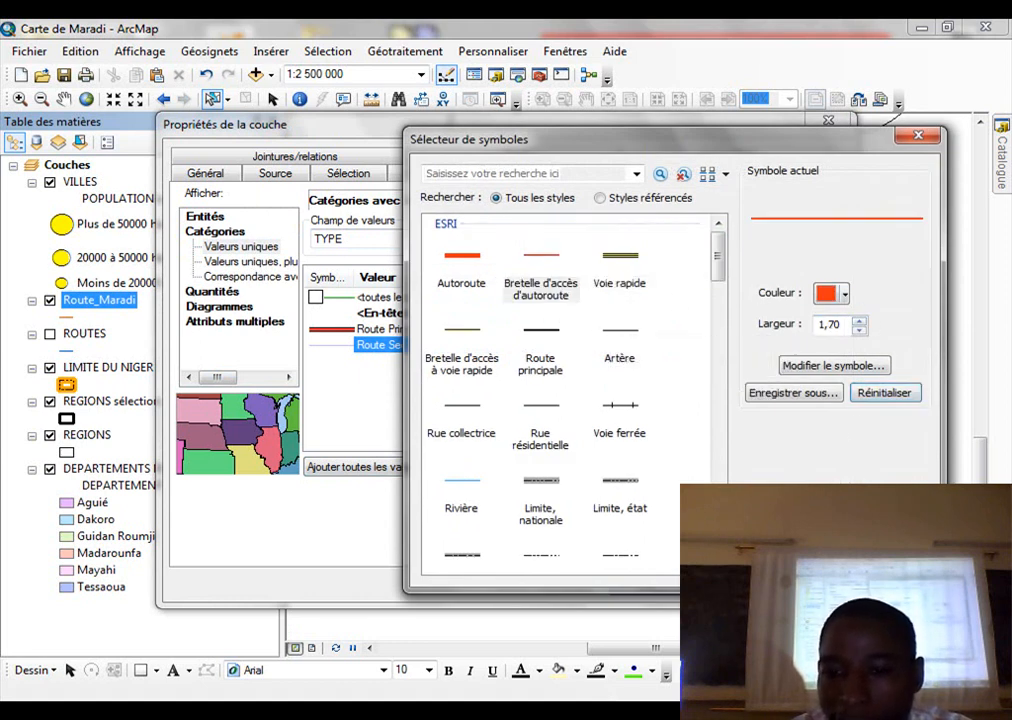
pyautogui.click(794, 566)
pyautogui.click(641, 582)
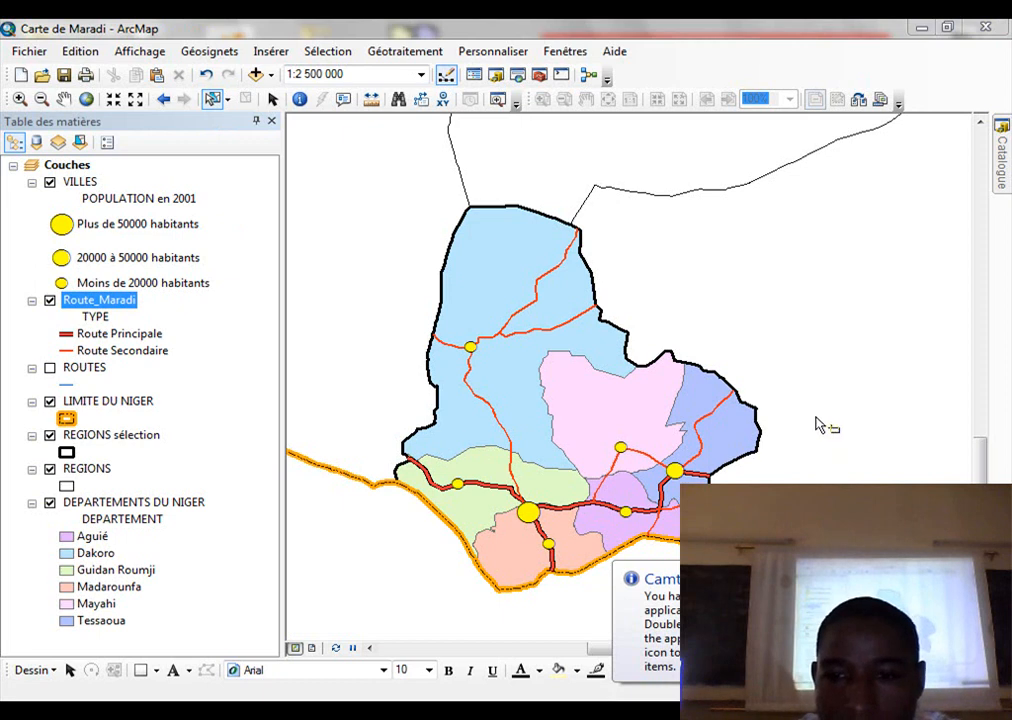
pyautogui.click(848, 347)
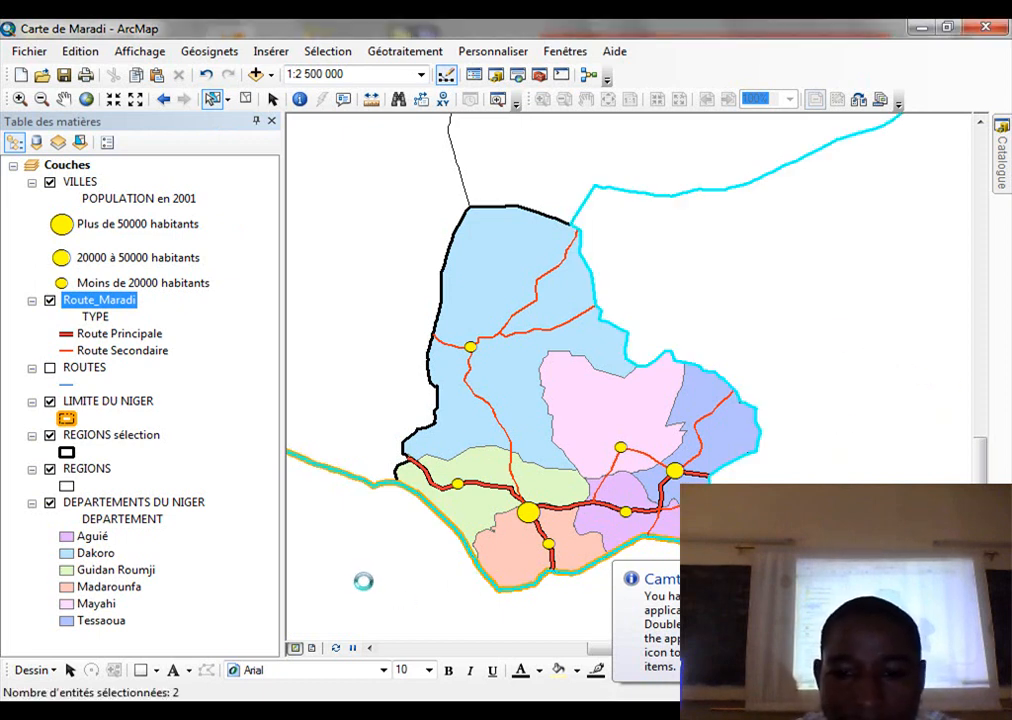
pyautogui.click(359, 580)
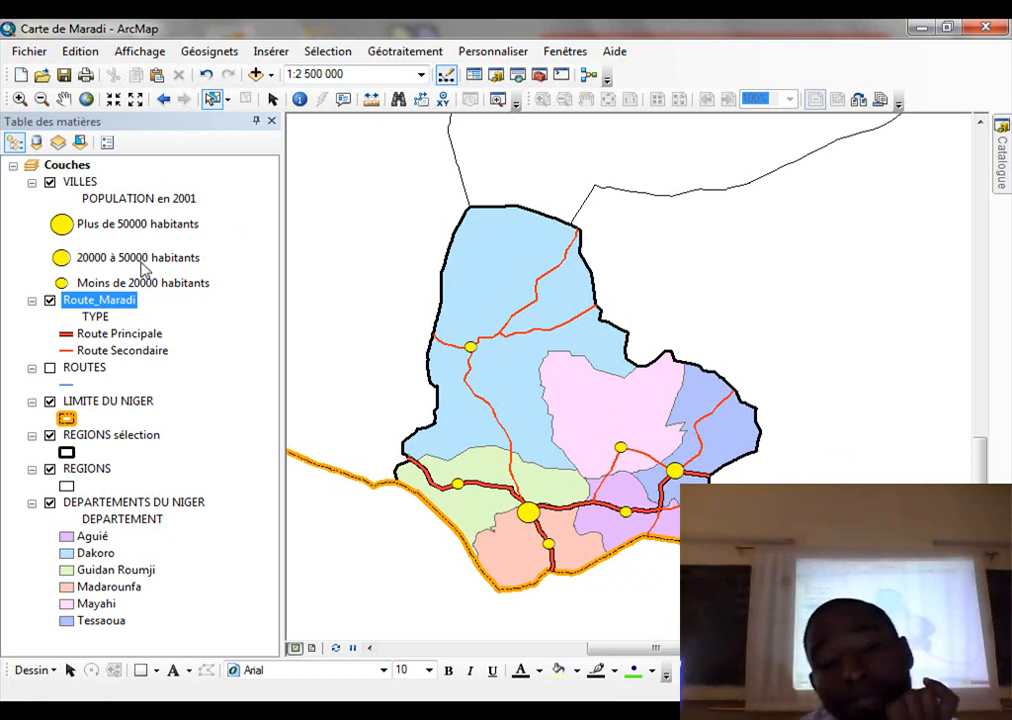
# Turn on labels for the VILLES layer using the NOM field in black Arial, size 16
pyautogui.doubleClick(80, 182)
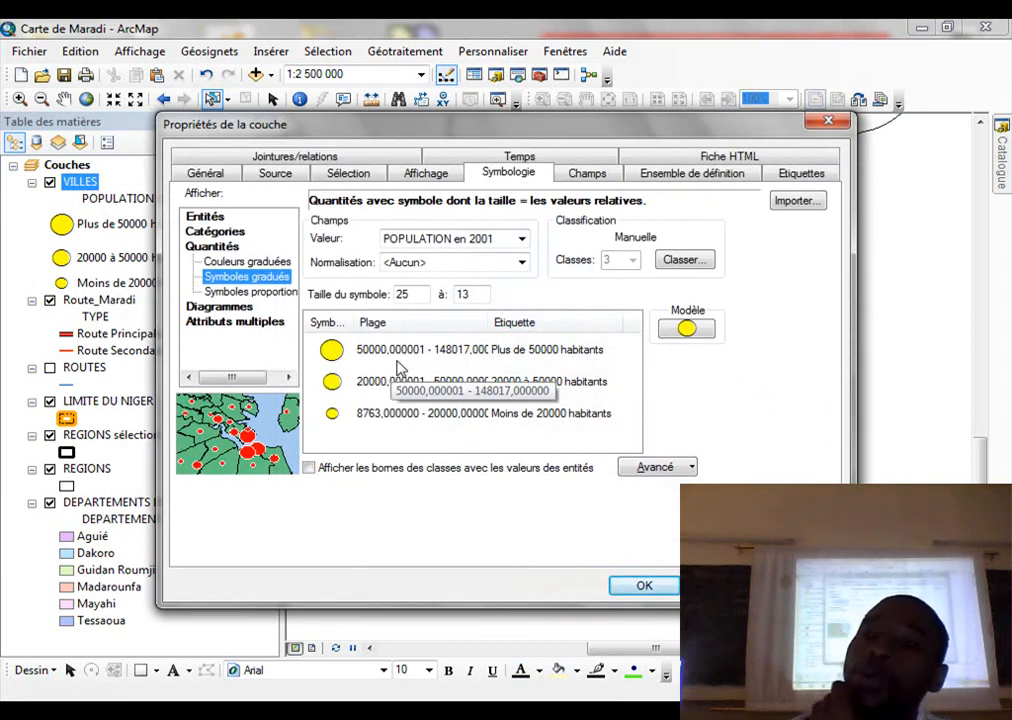
pyautogui.click(806, 174)
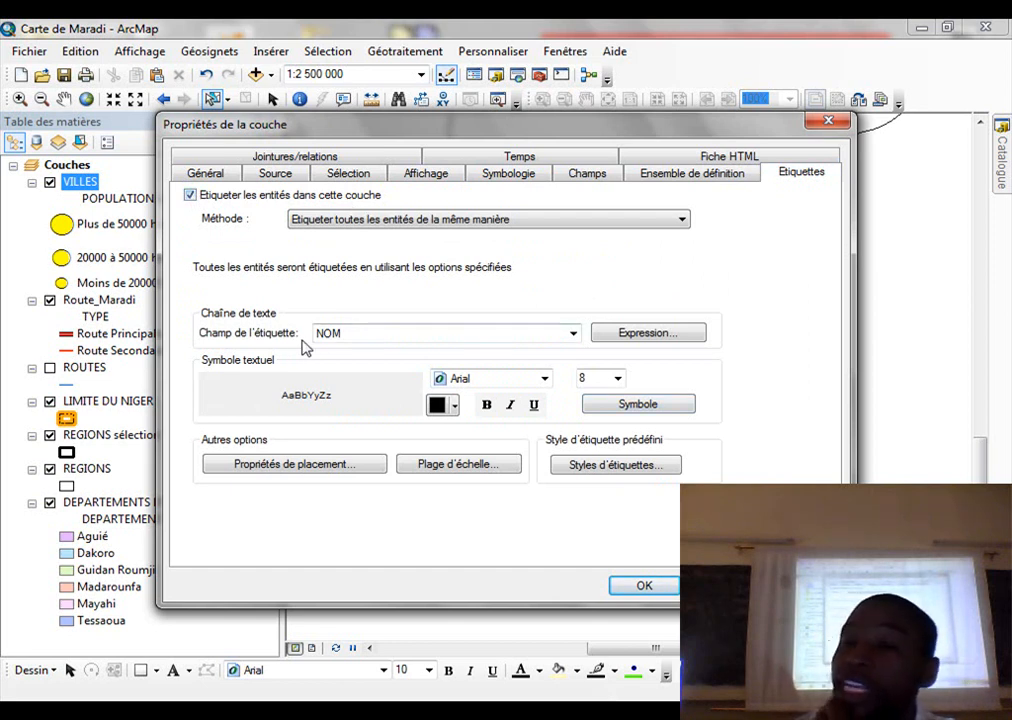
pyautogui.click(574, 333)
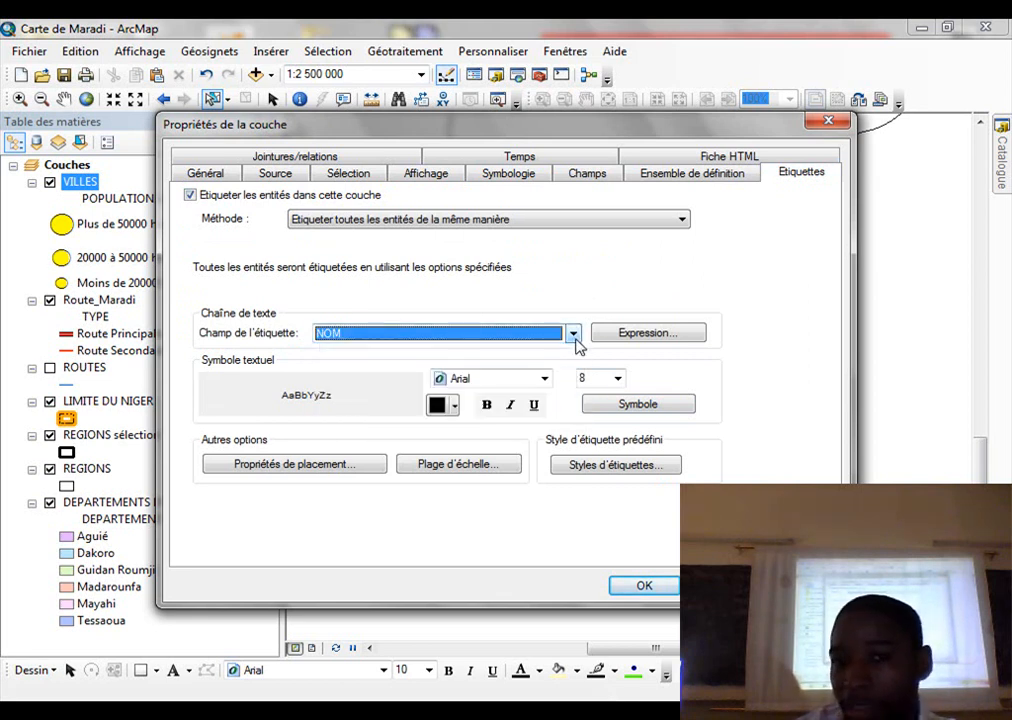
pyautogui.click(617, 378)
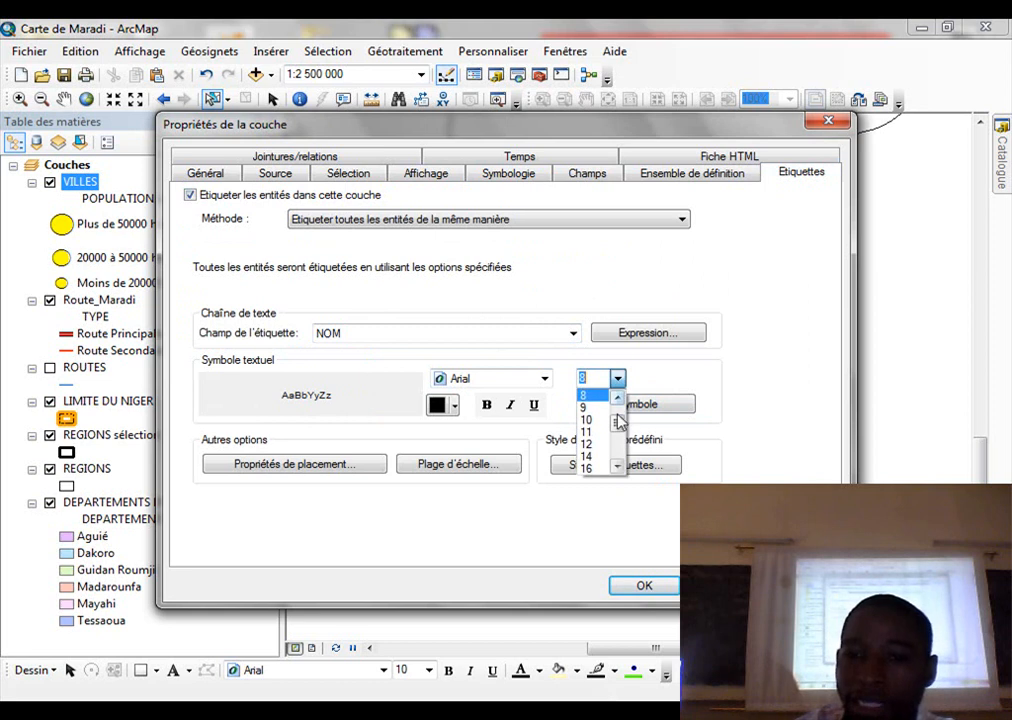
pyautogui.click(597, 469)
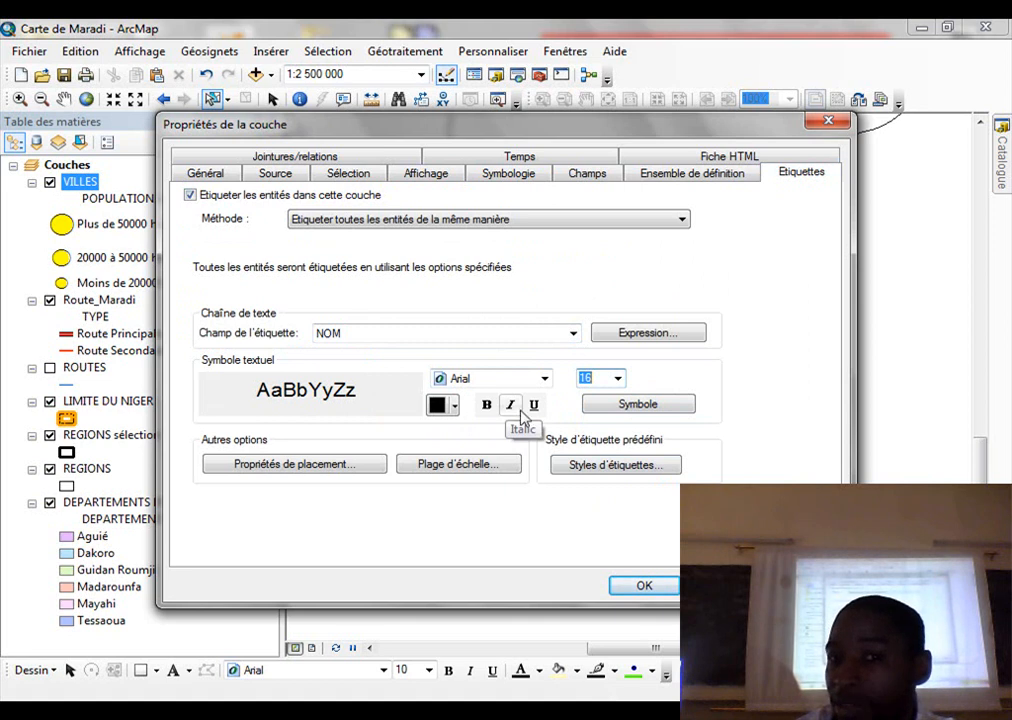
pyautogui.click(455, 406)
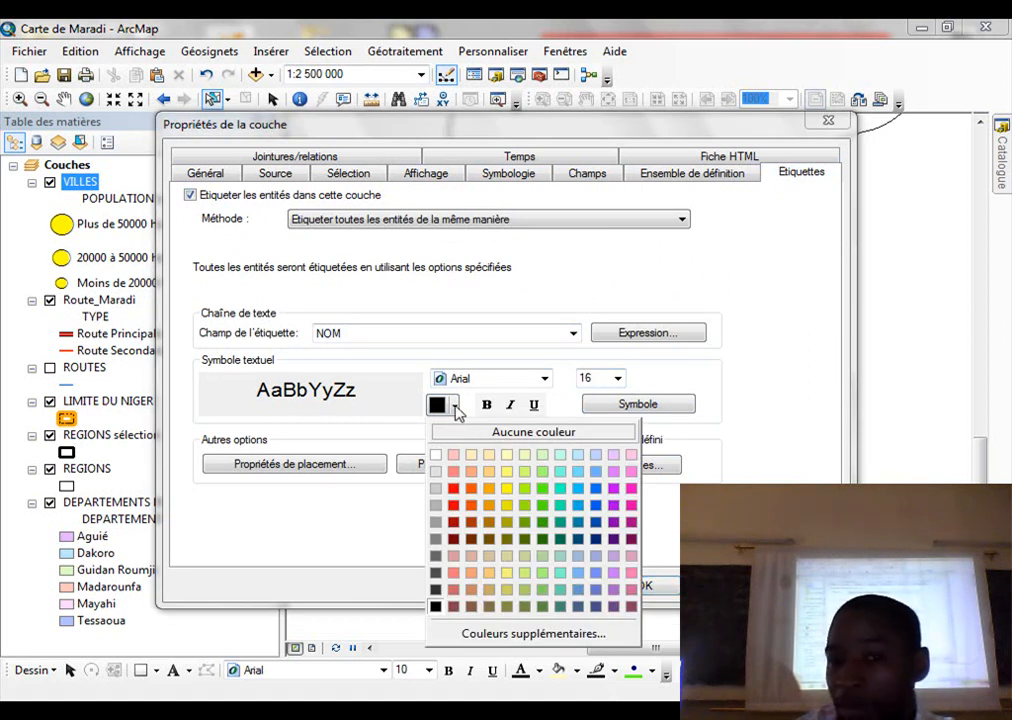
pyautogui.click(456, 407)
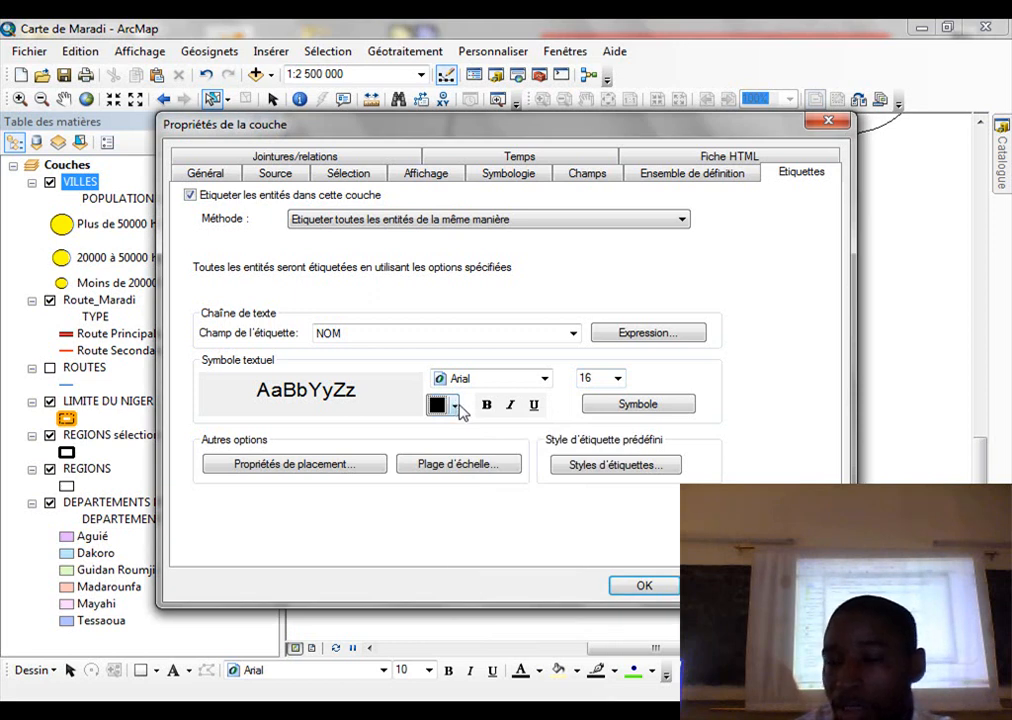
# Review the placement and conflict detection options for the city labels, keep the horizontal offset around the point, and apply the labels
pyautogui.click(283, 463)
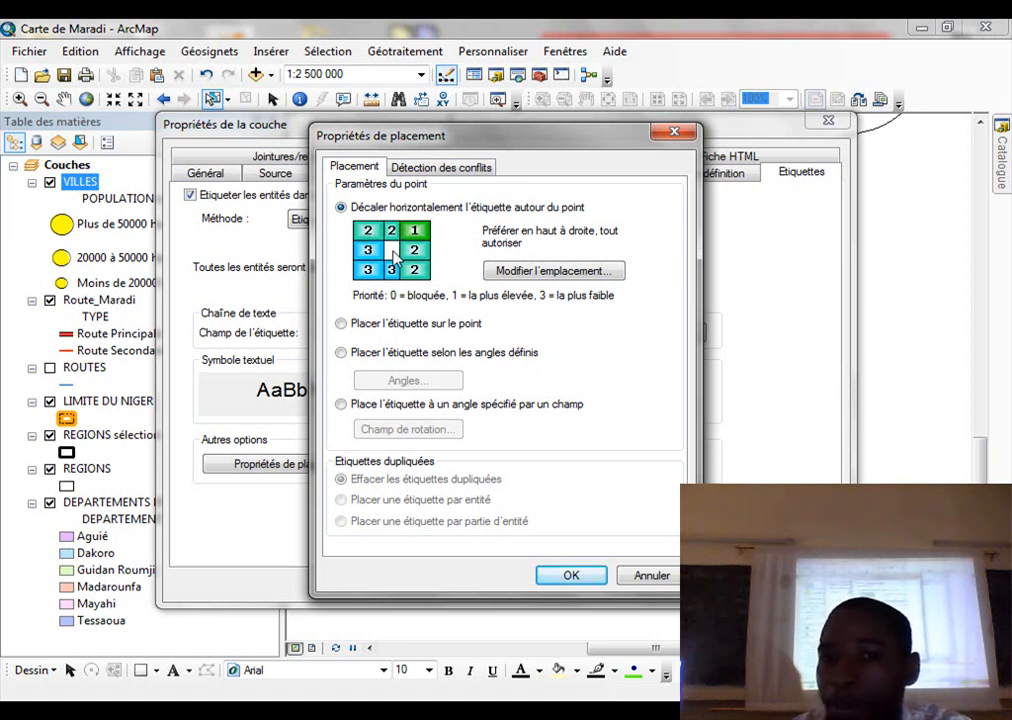
pyautogui.click(437, 168)
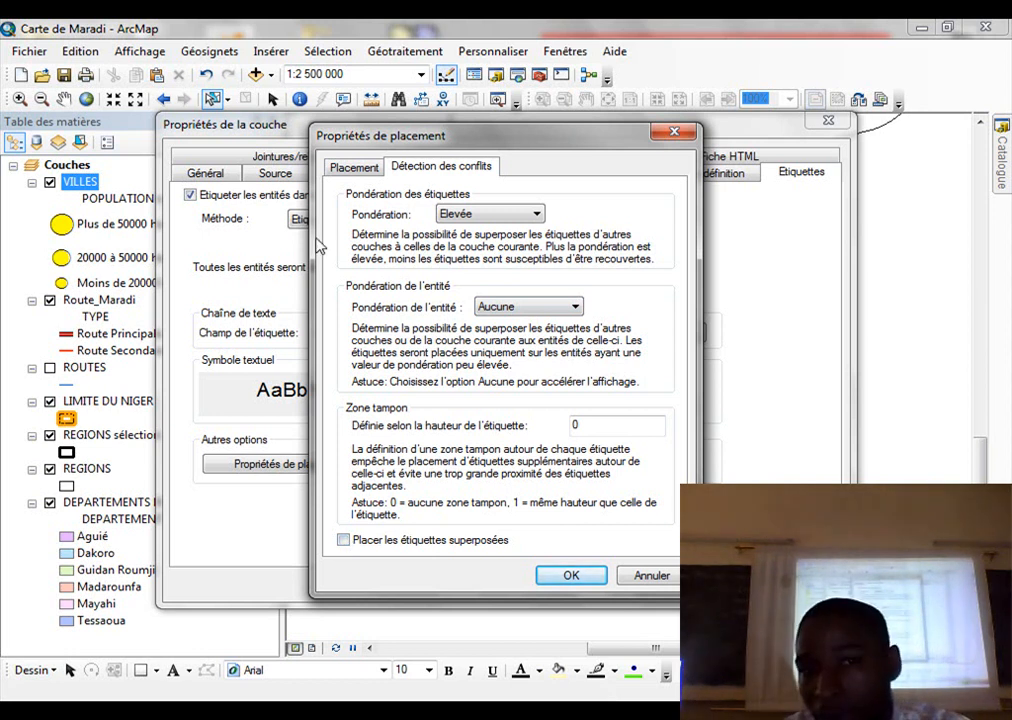
pyautogui.click(352, 168)
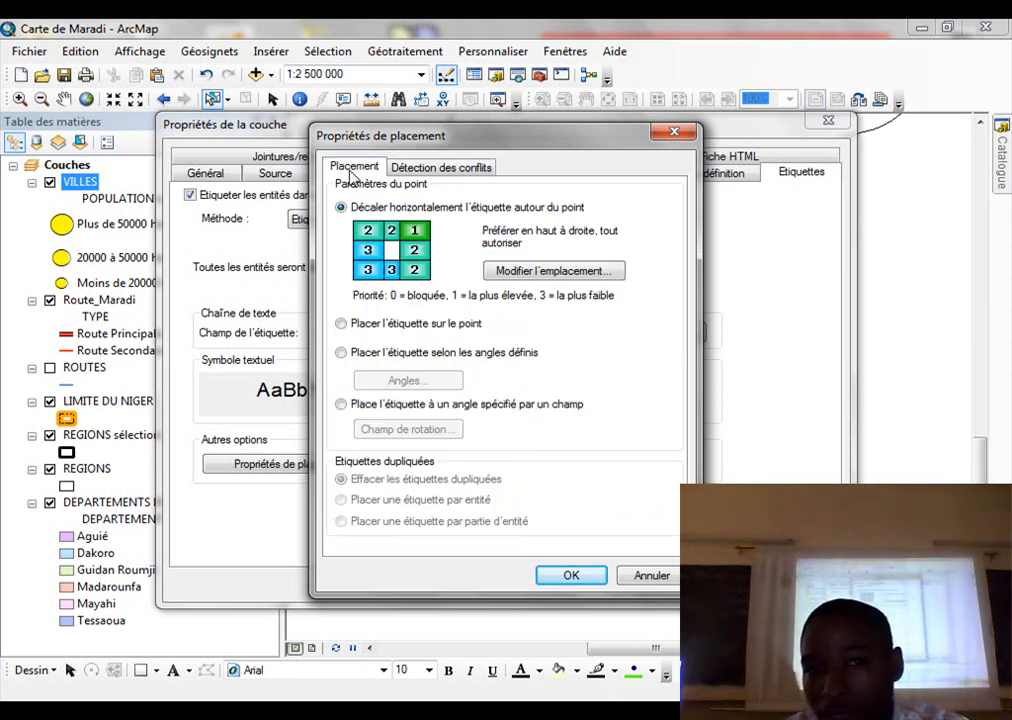
pyautogui.click(568, 578)
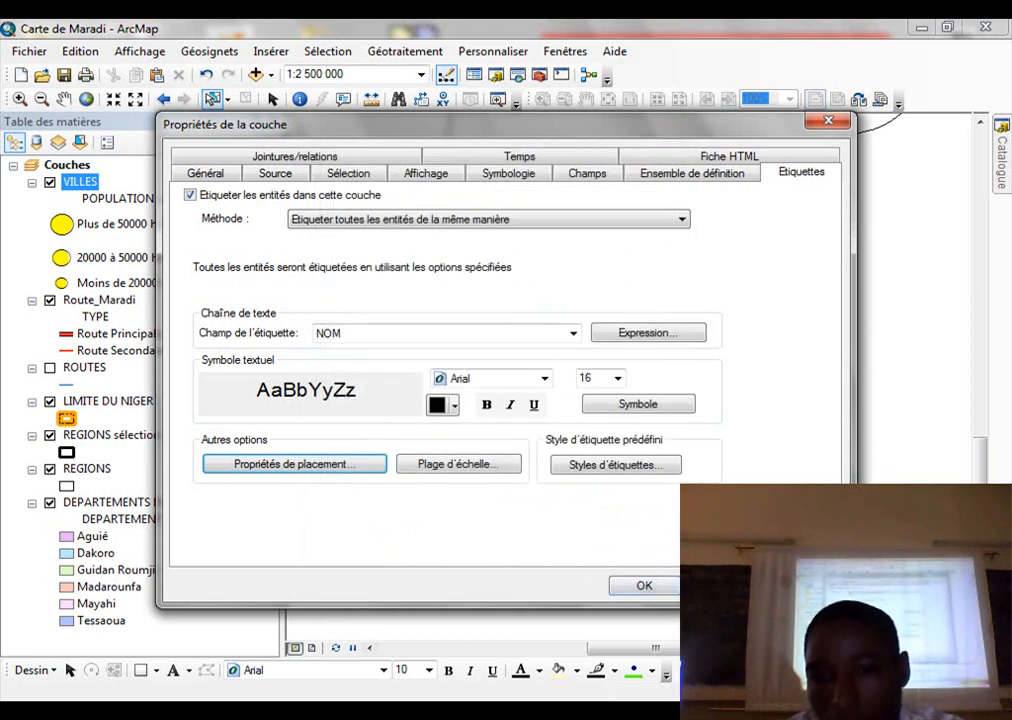
pyautogui.click(644, 588)
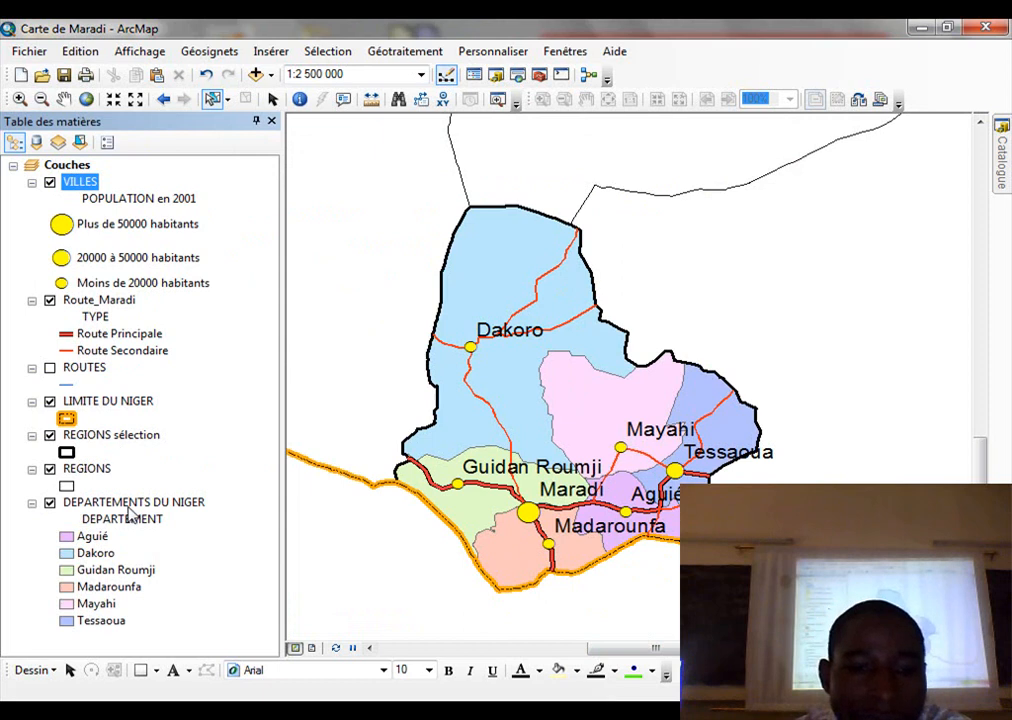
# Turn on labels for the REGIONS layer using the NOM_REGION field in Arial Narrow, size 20, and apply them
pyautogui.click(90, 469)
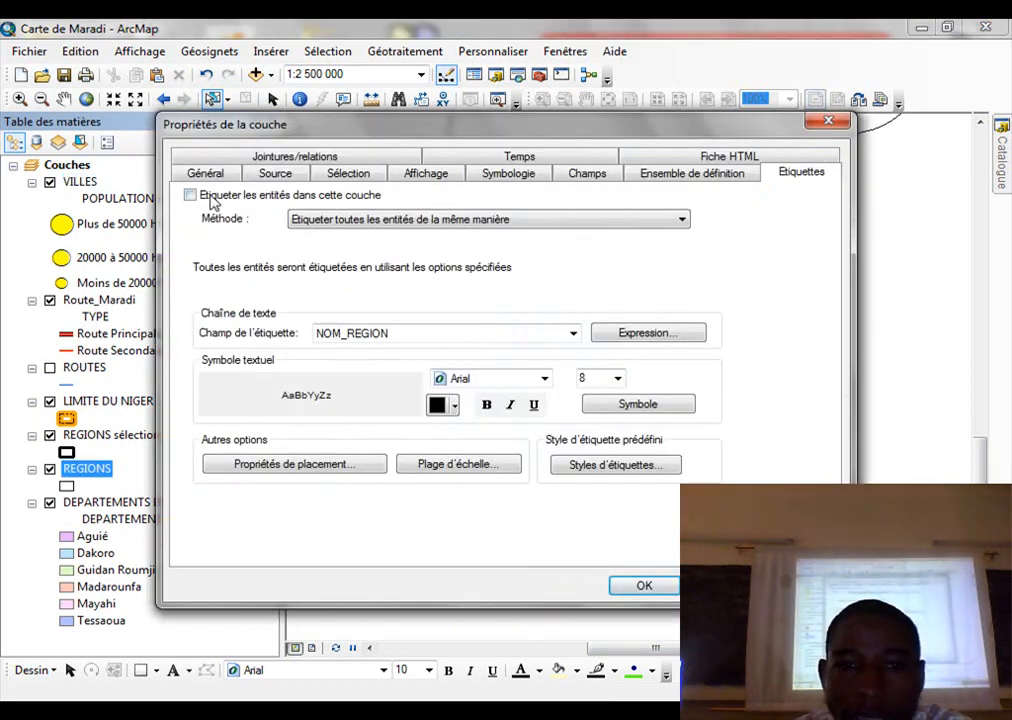
pyautogui.click(191, 197)
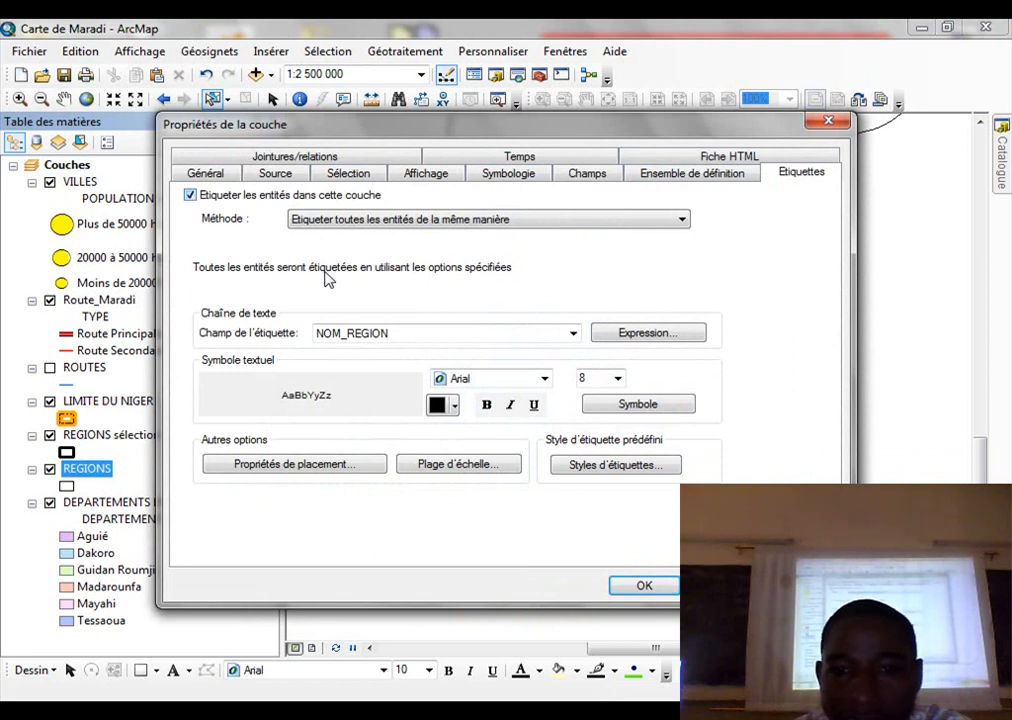
pyautogui.click(617, 379)
pyautogui.click(619, 467)
pyautogui.click(619, 467)
pyautogui.click(590, 455)
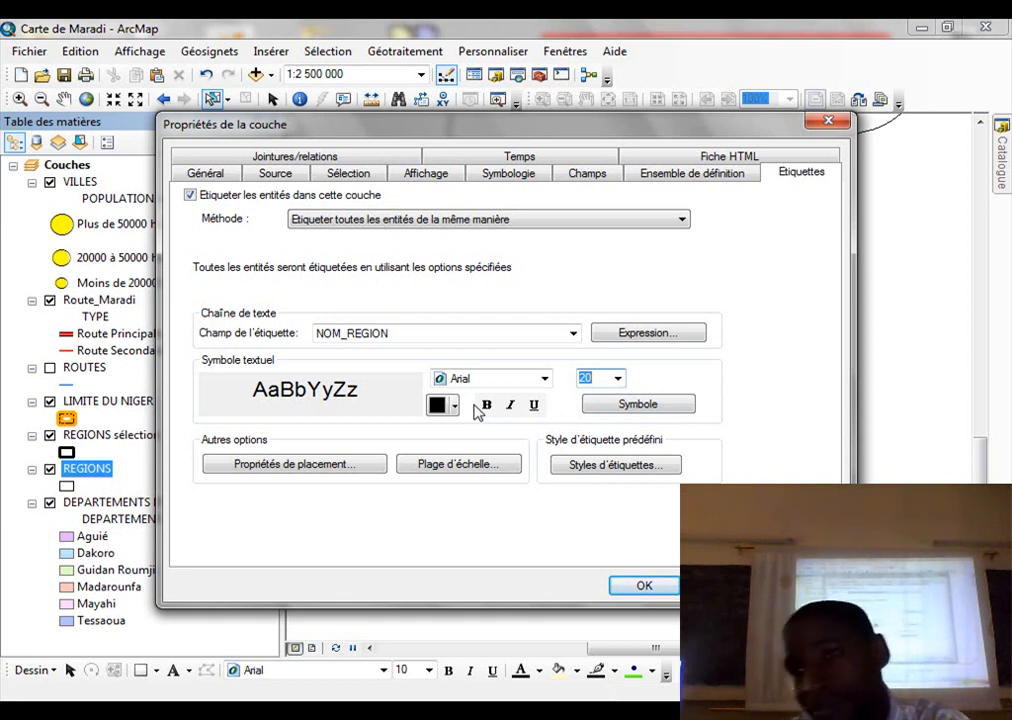
pyautogui.click(545, 380)
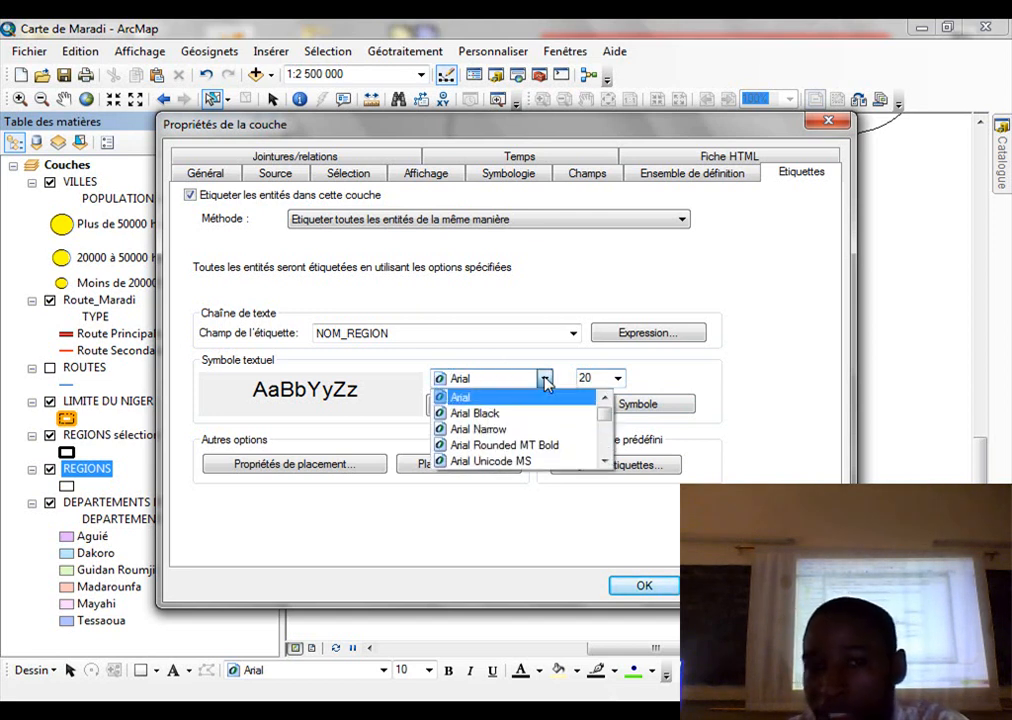
pyautogui.click(535, 430)
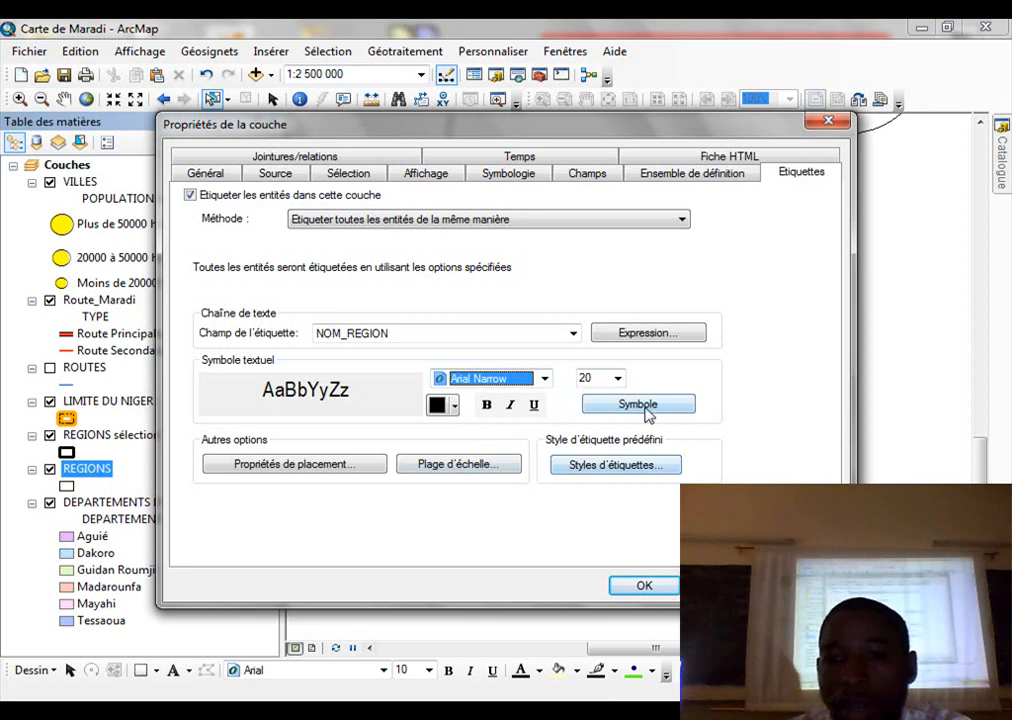
pyautogui.click(655, 588)
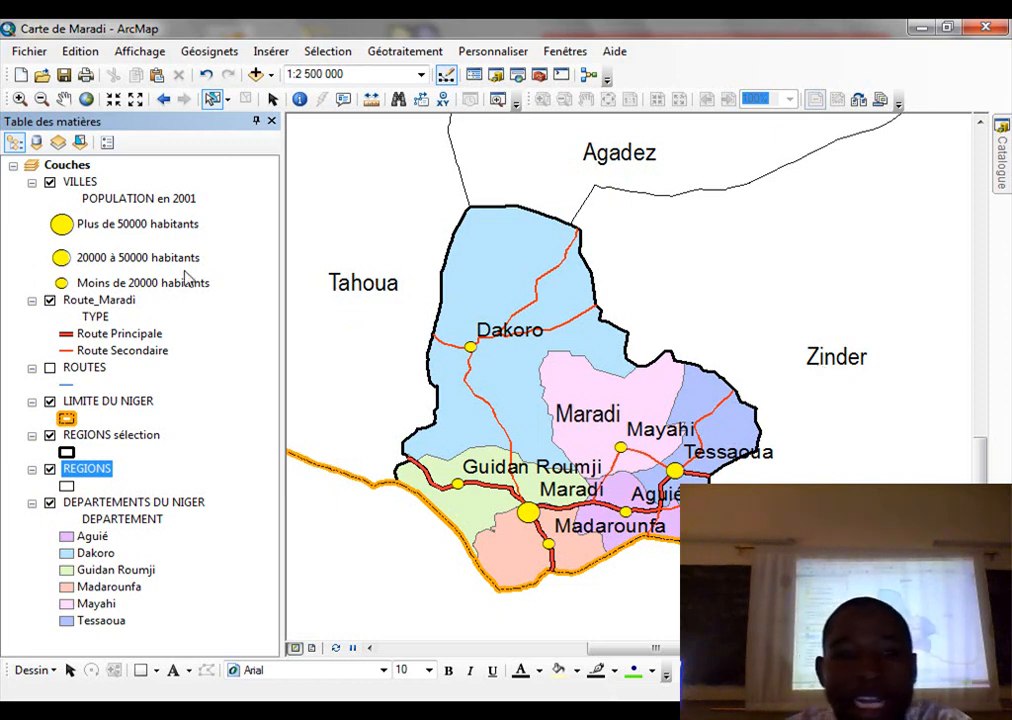
# Change the REGIONS label expression to "Région de "&[NOM_REGION] and apply it to the map
pyautogui.doubleClick(86, 470)
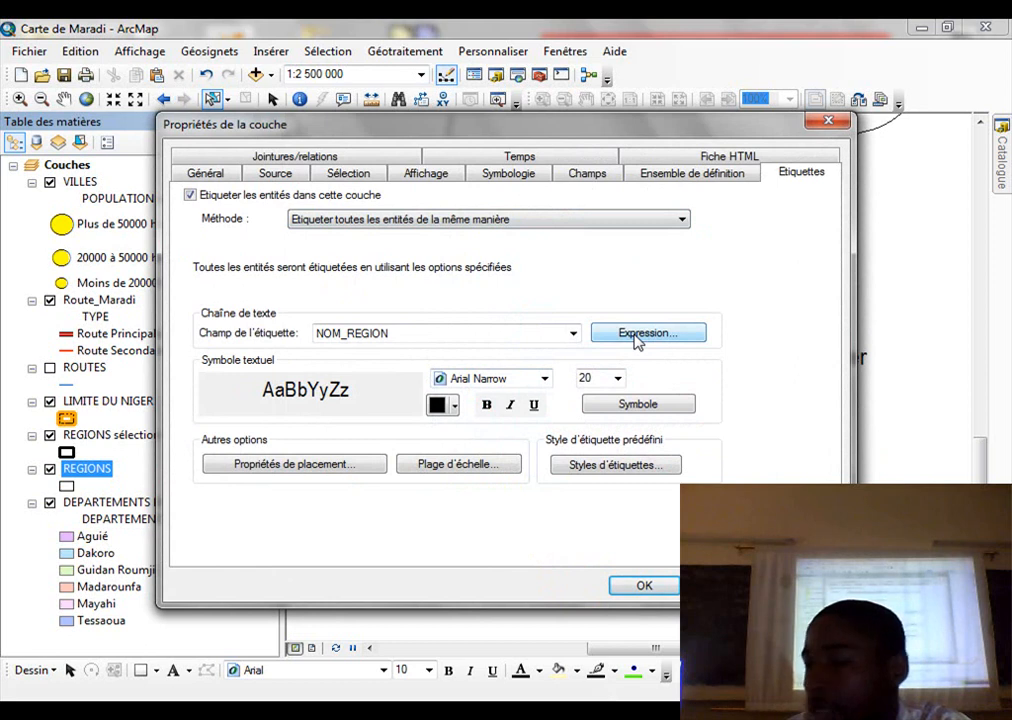
pyautogui.click(645, 333)
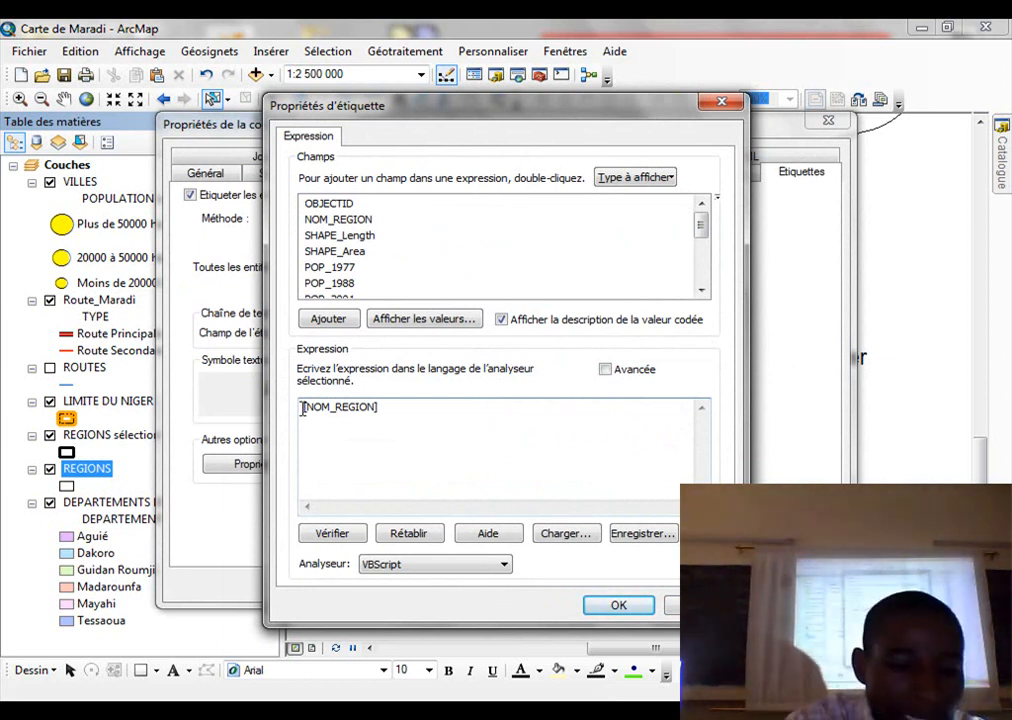
pyautogui.write('"Région de ')
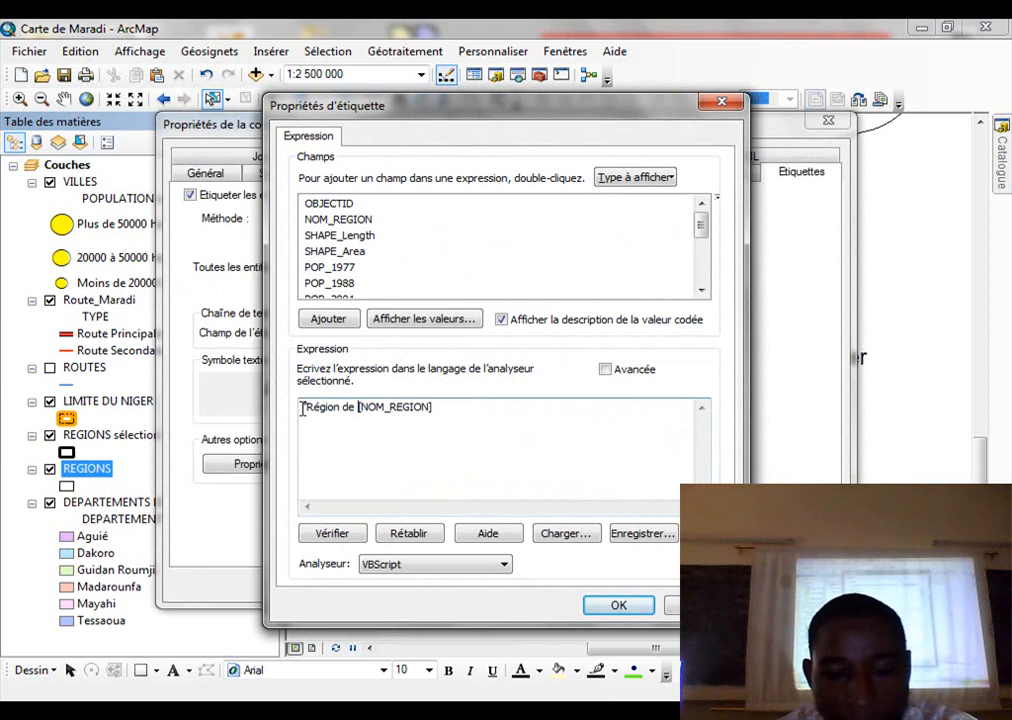
pyautogui.write('"')
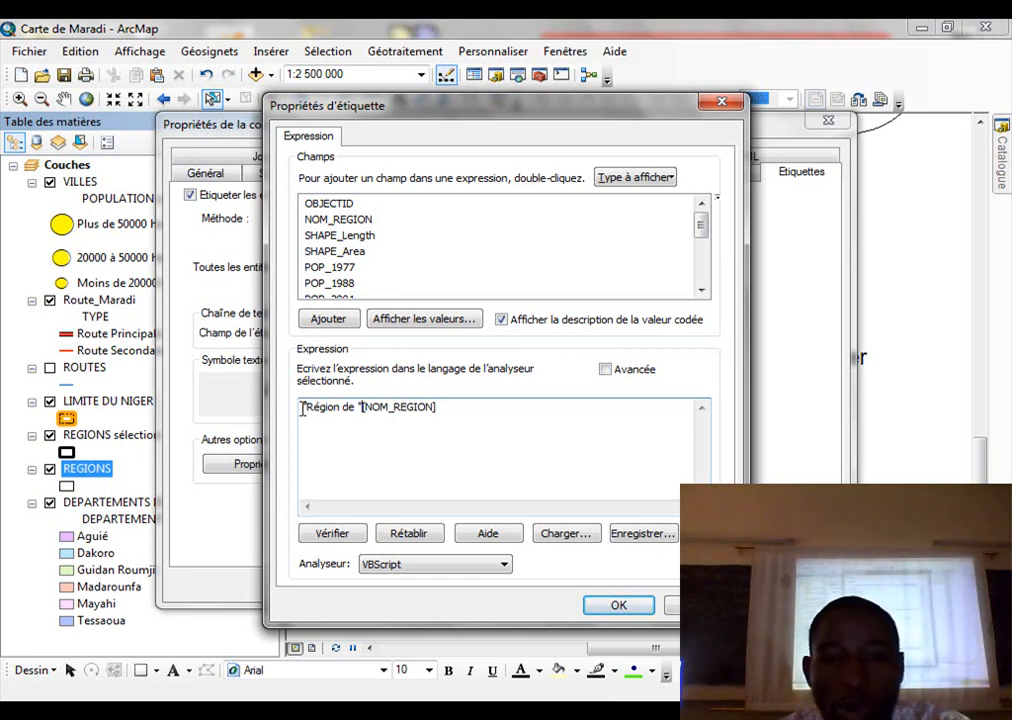
pyautogui.write('&')
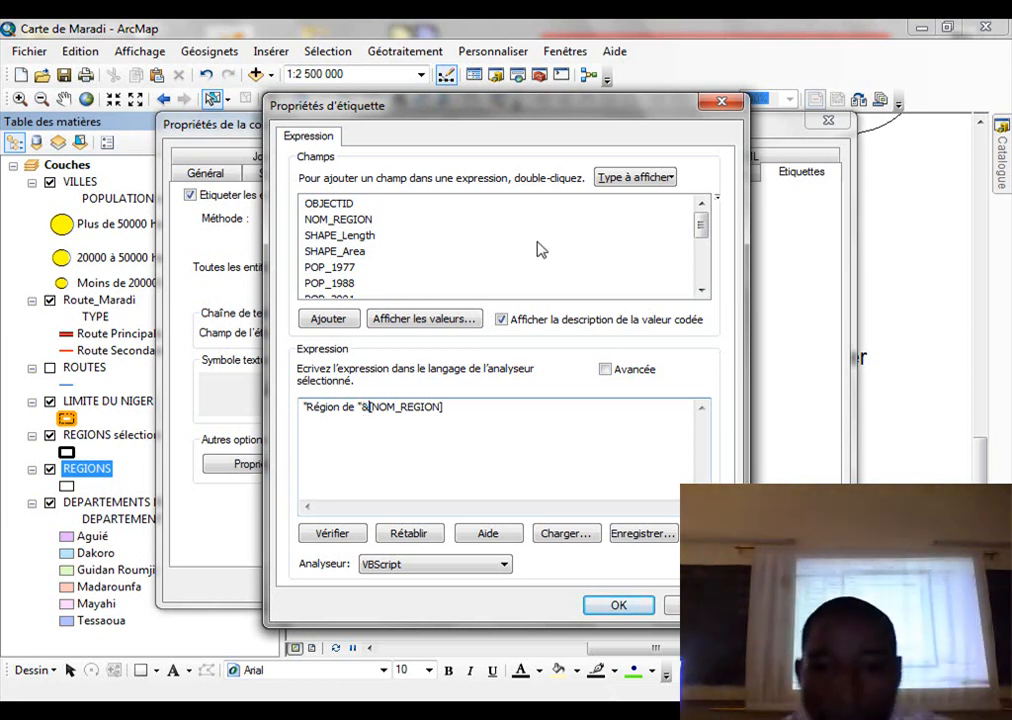
pyautogui.click(619, 606)
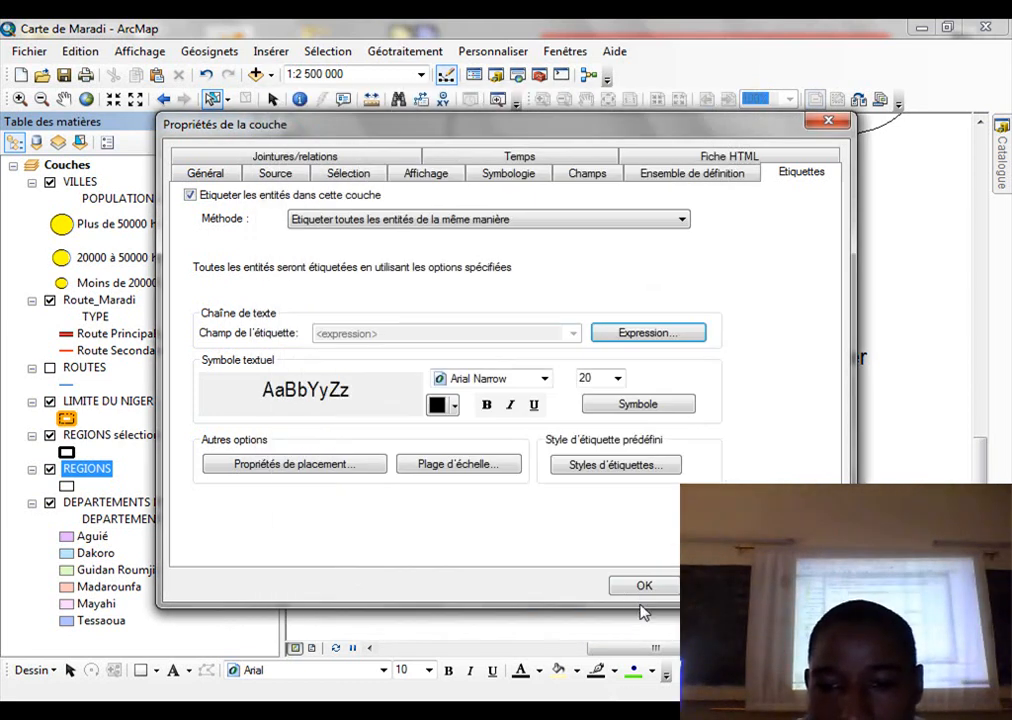
pyautogui.click(639, 585)
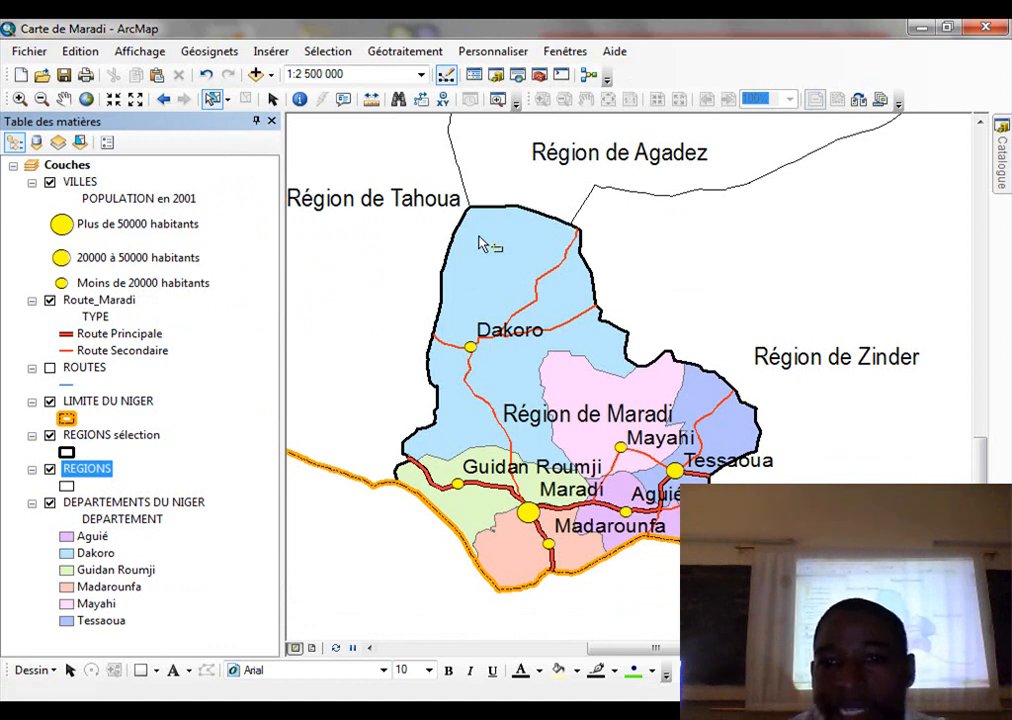